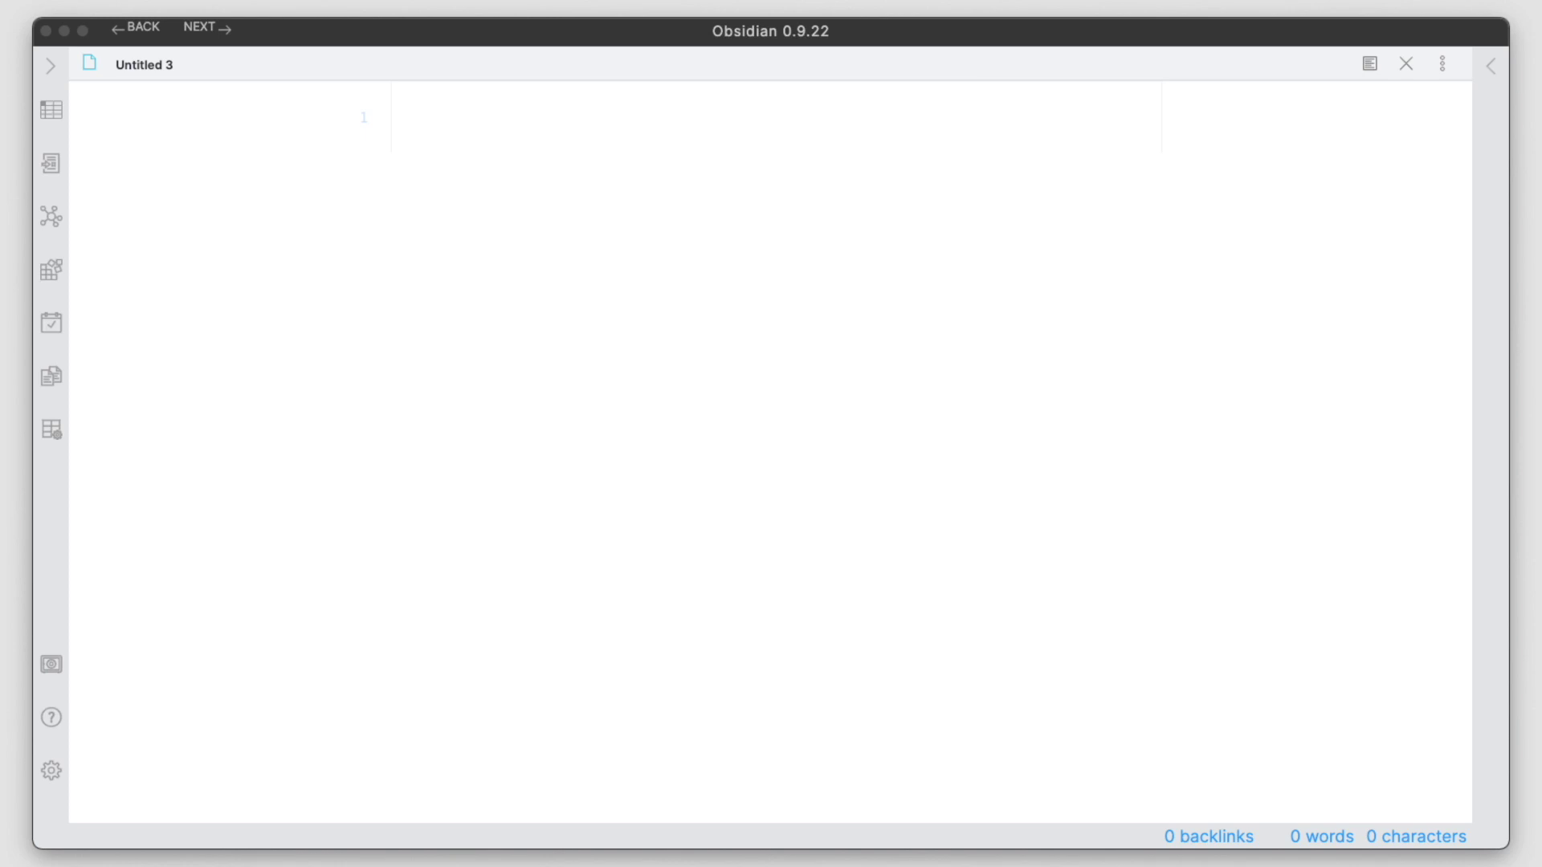
- From Settings, browse community plugins and search 'tod' to find the Todoist Sync Plugin
click(51, 771)
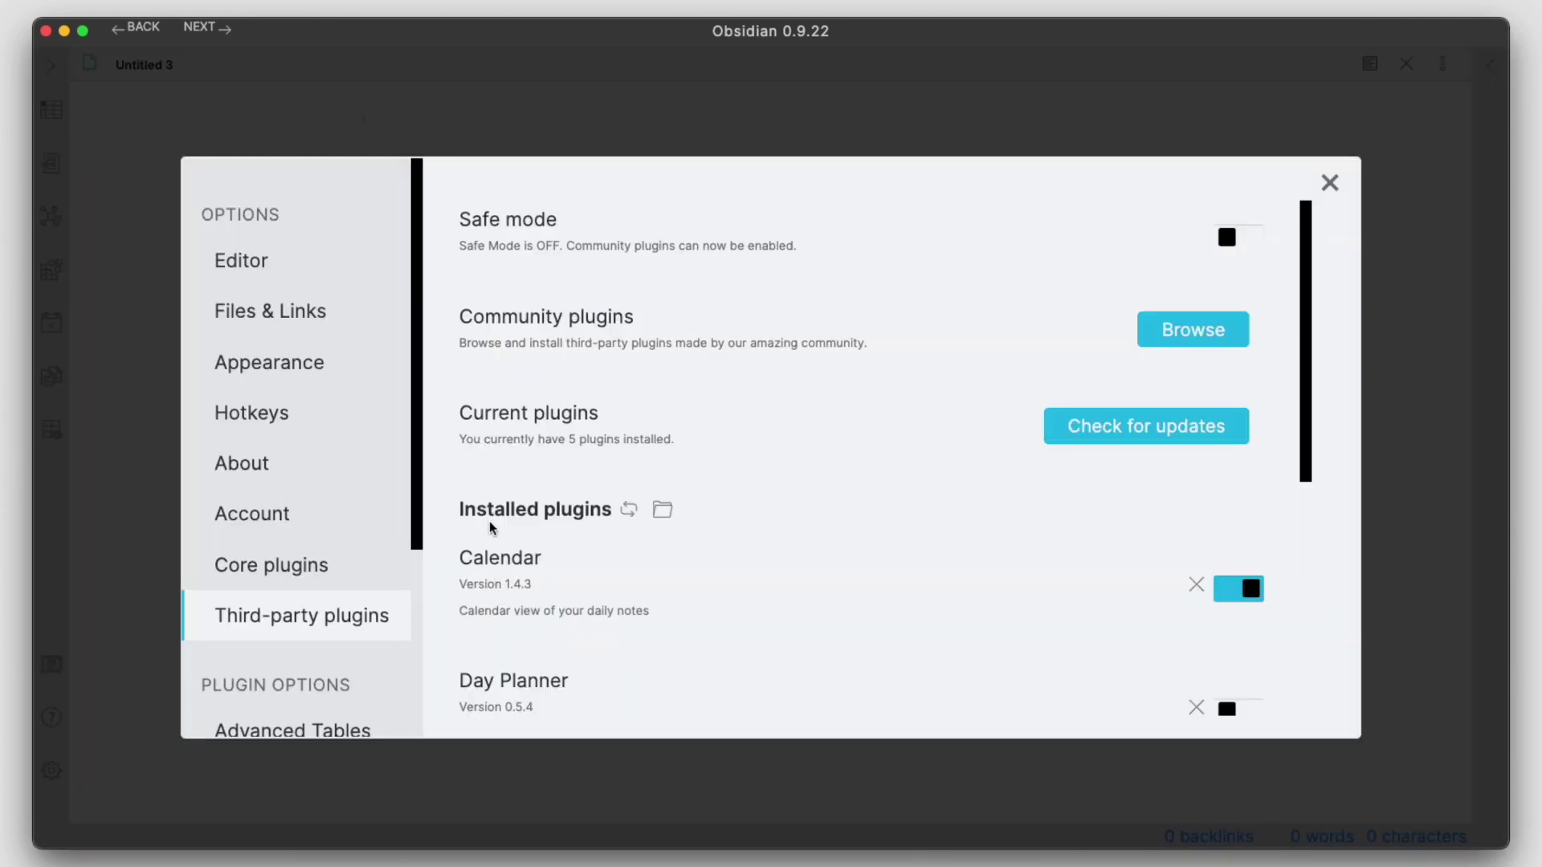
click(1139, 343)
click(375, 144)
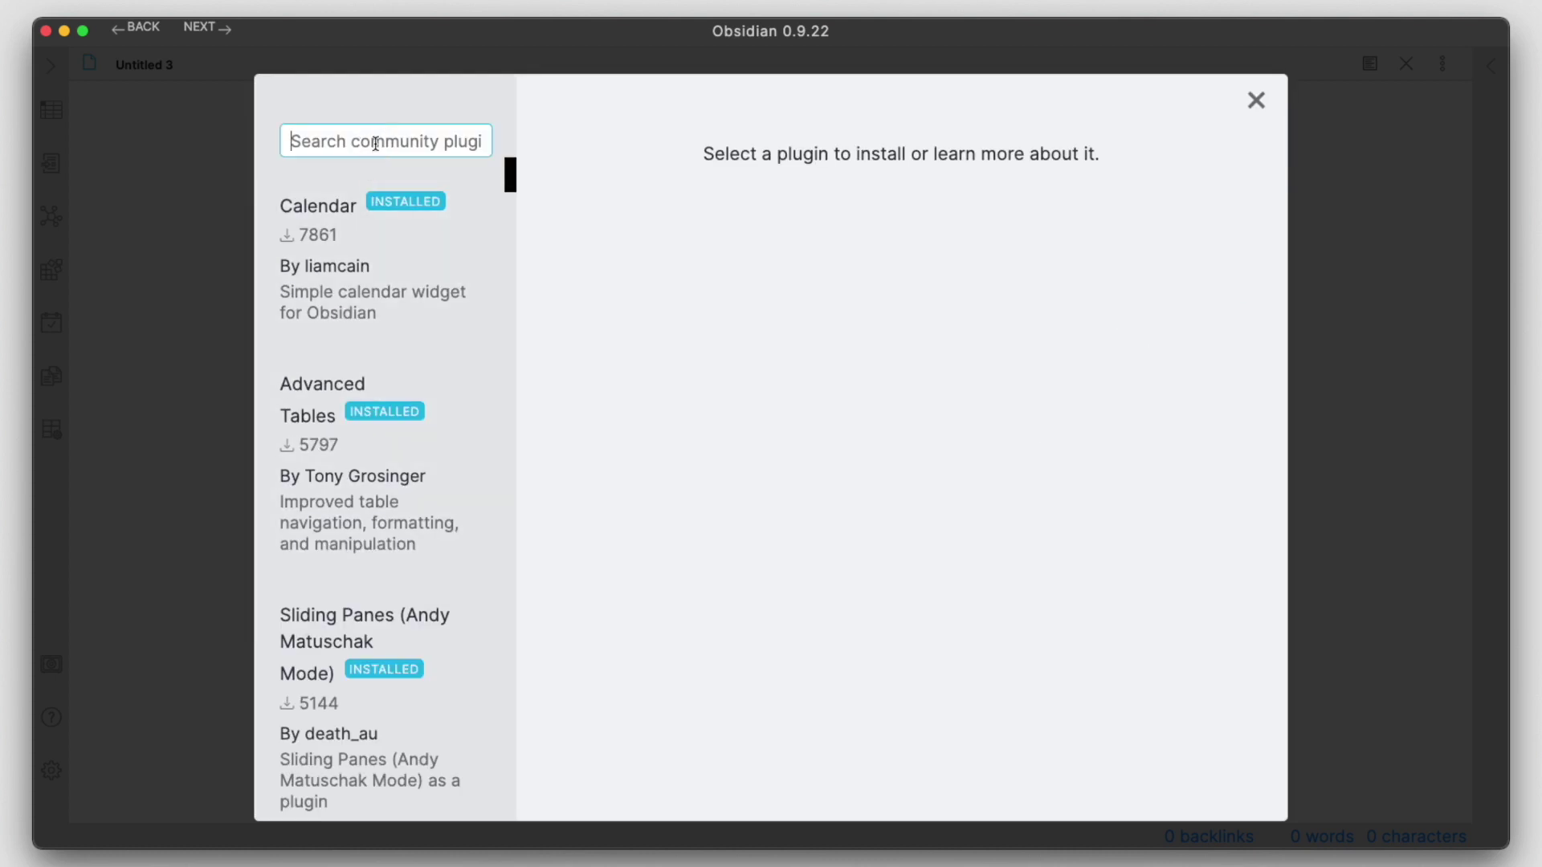
text(tod)
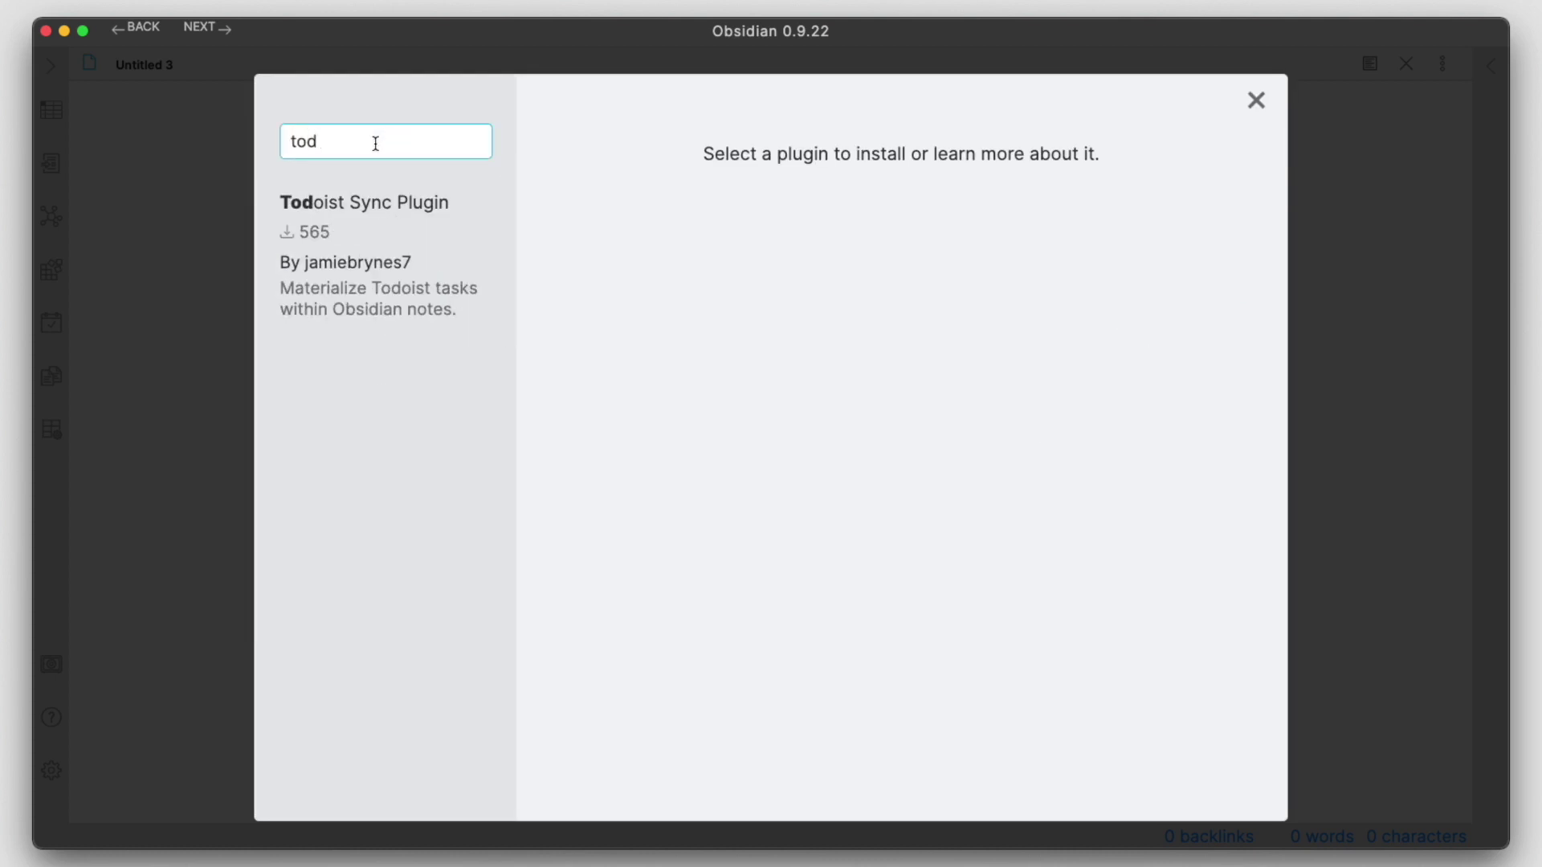
- Open the Todoist Sync Plugin details and scroll to its Usage steps about the API token
click(374, 250)
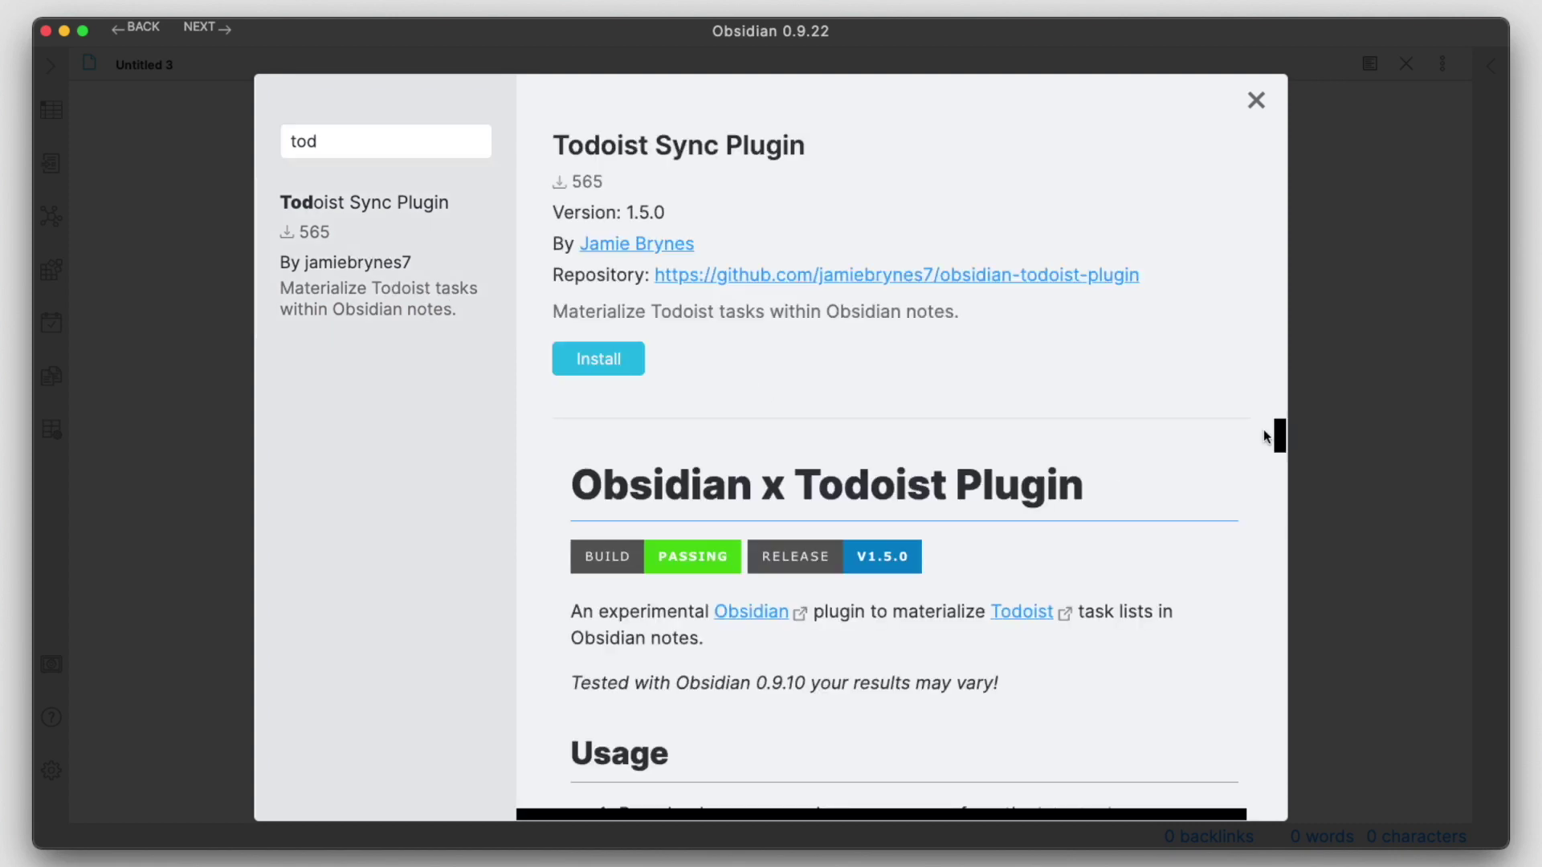
drag(1283, 435, 1280, 465)
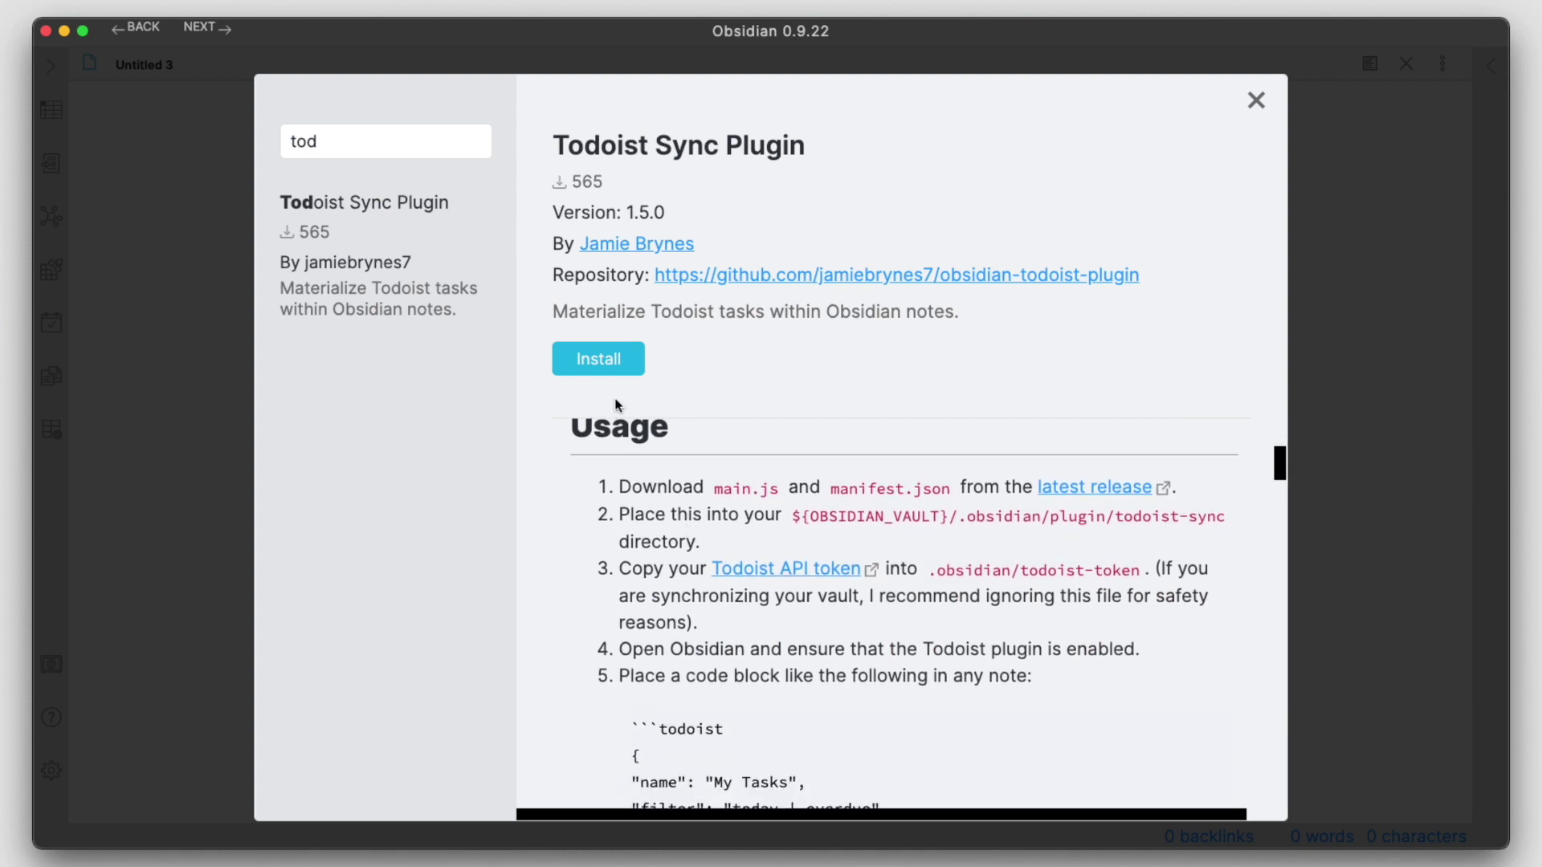
drag(619, 570, 688, 573)
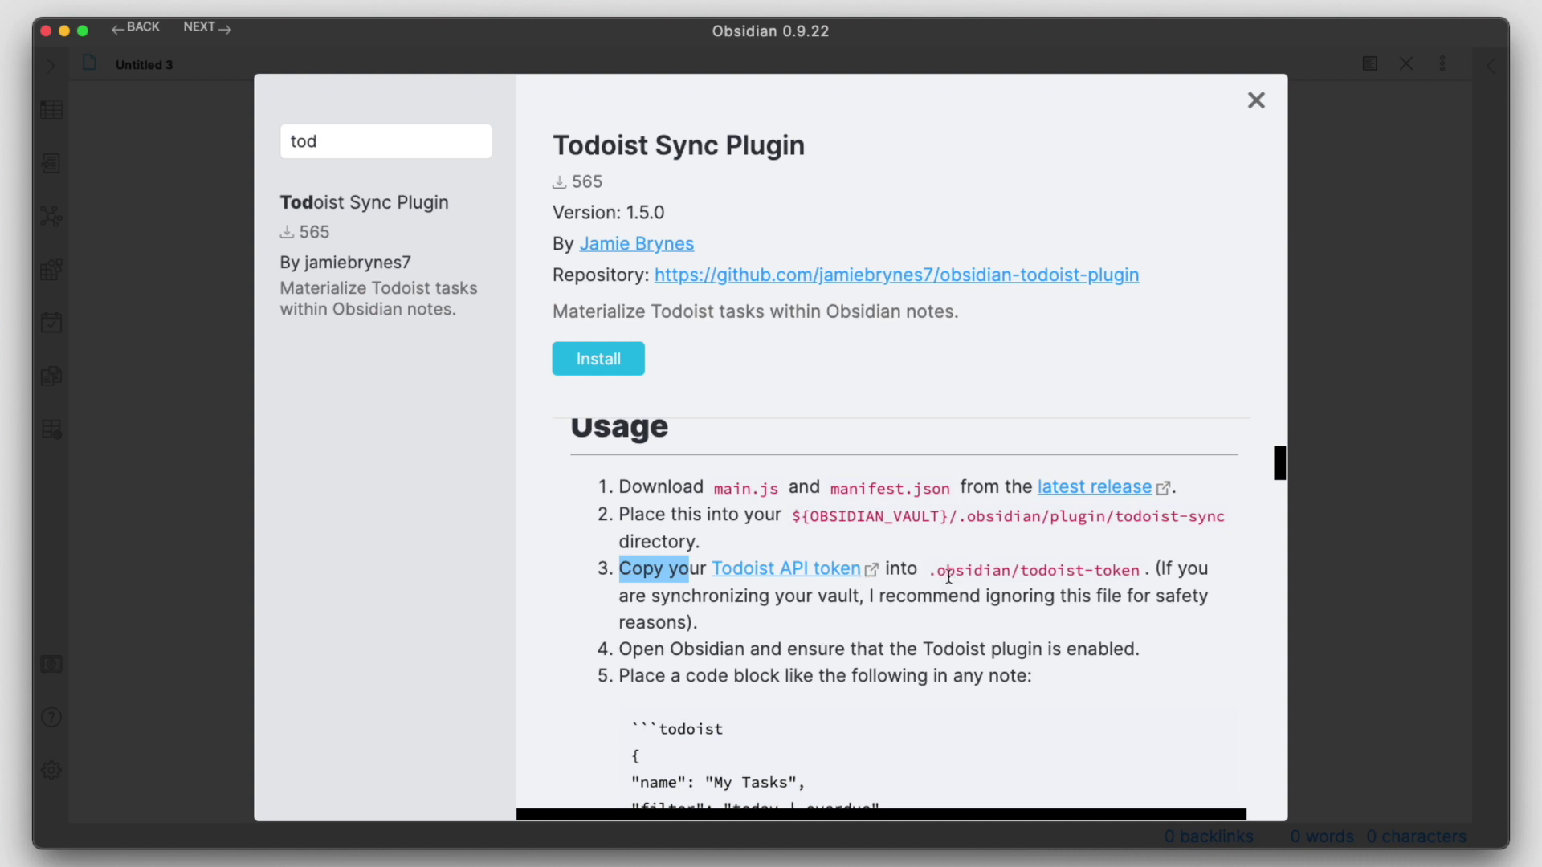
drag(929, 570, 1141, 574)
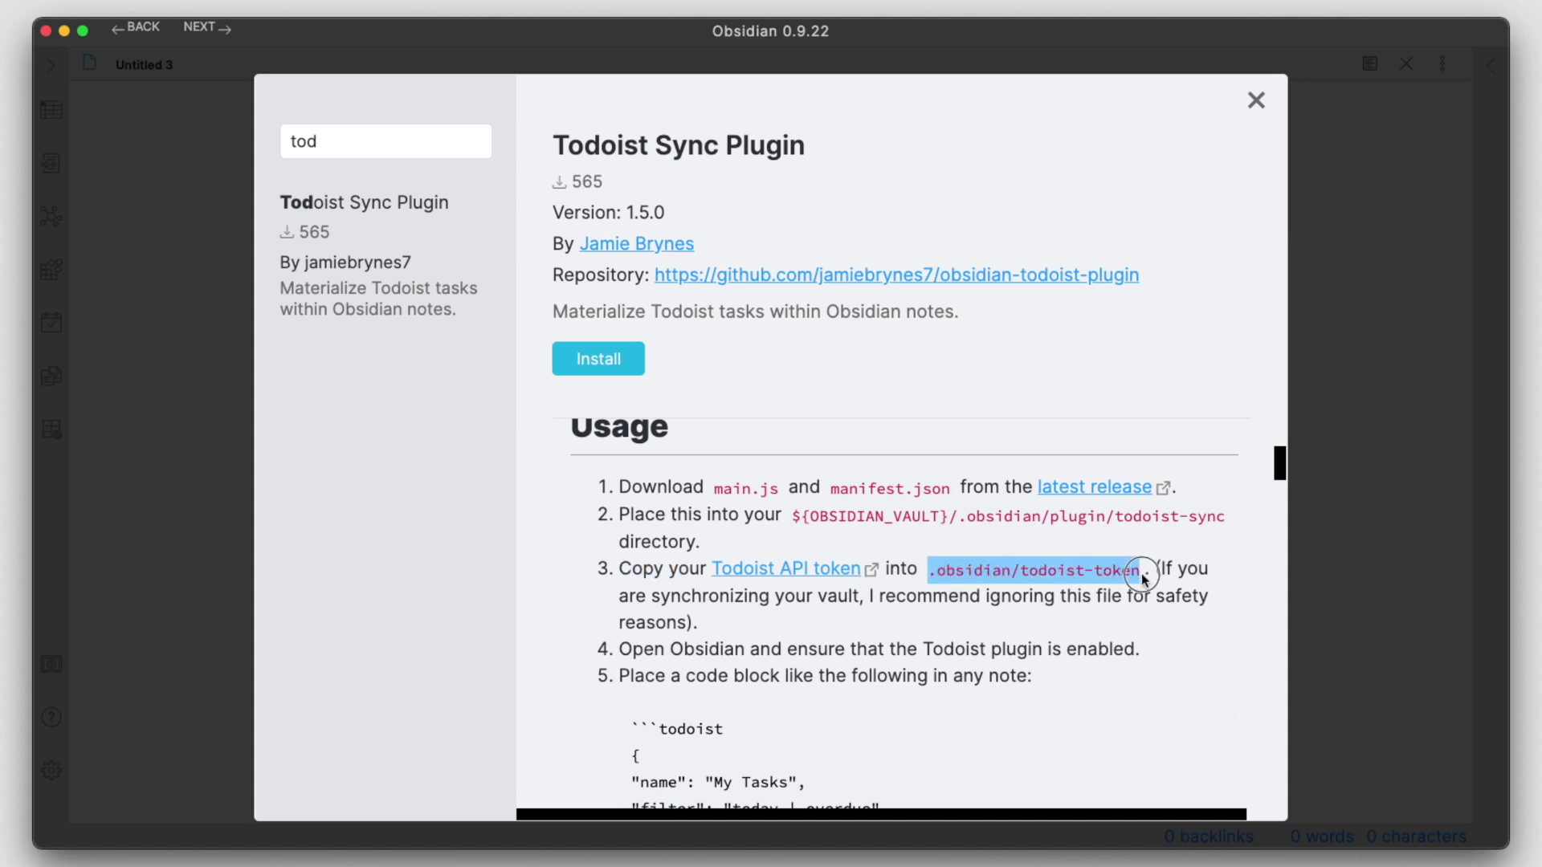
- Highlight the .obsidian/todoist-token file path given in usage step 3
click(1044, 571)
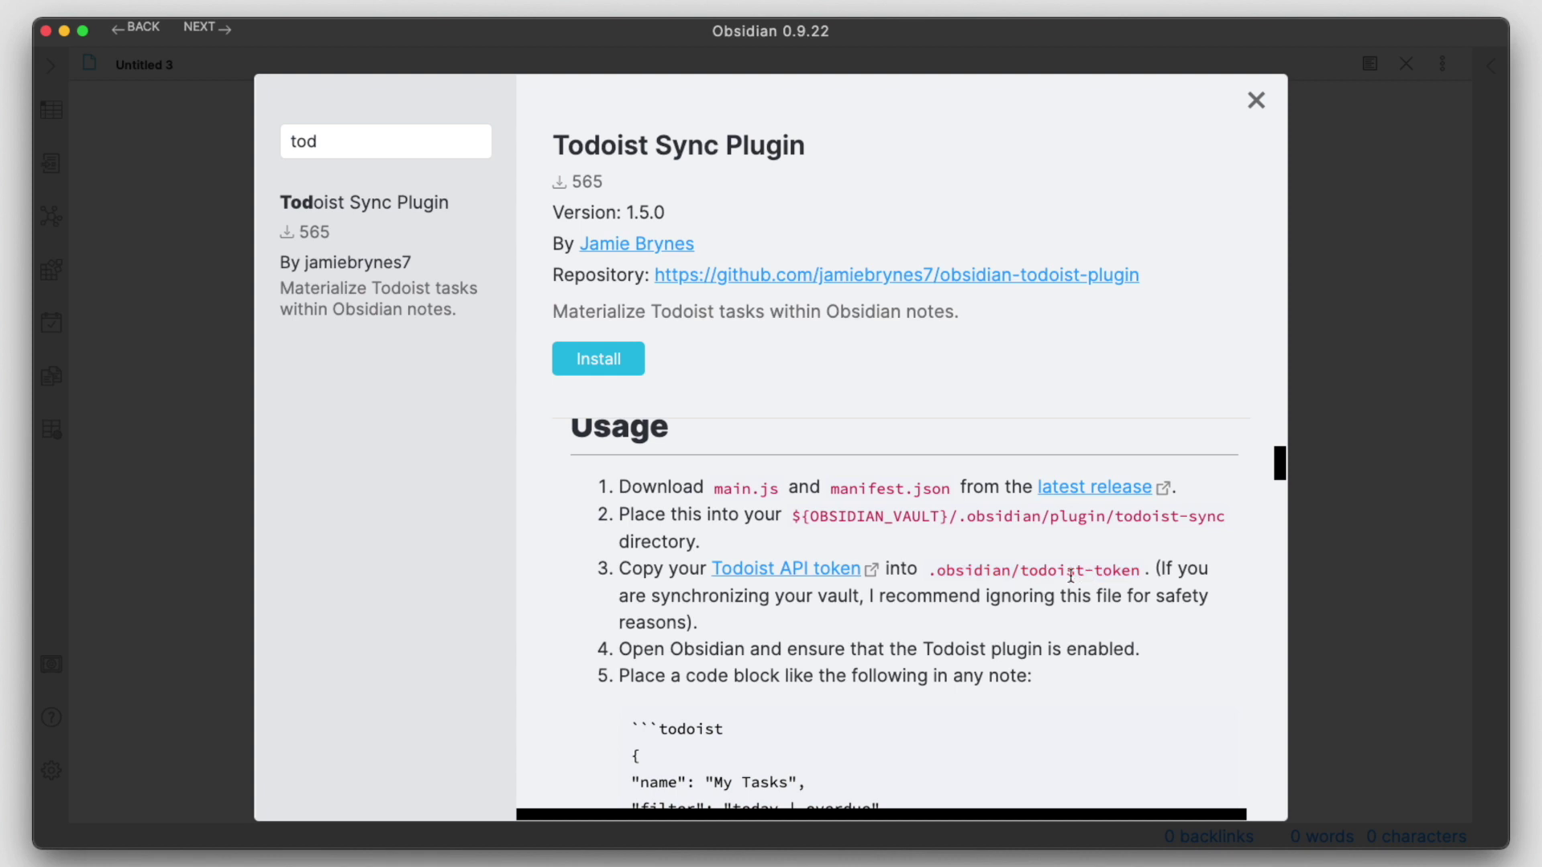
drag(929, 572, 1014, 573)
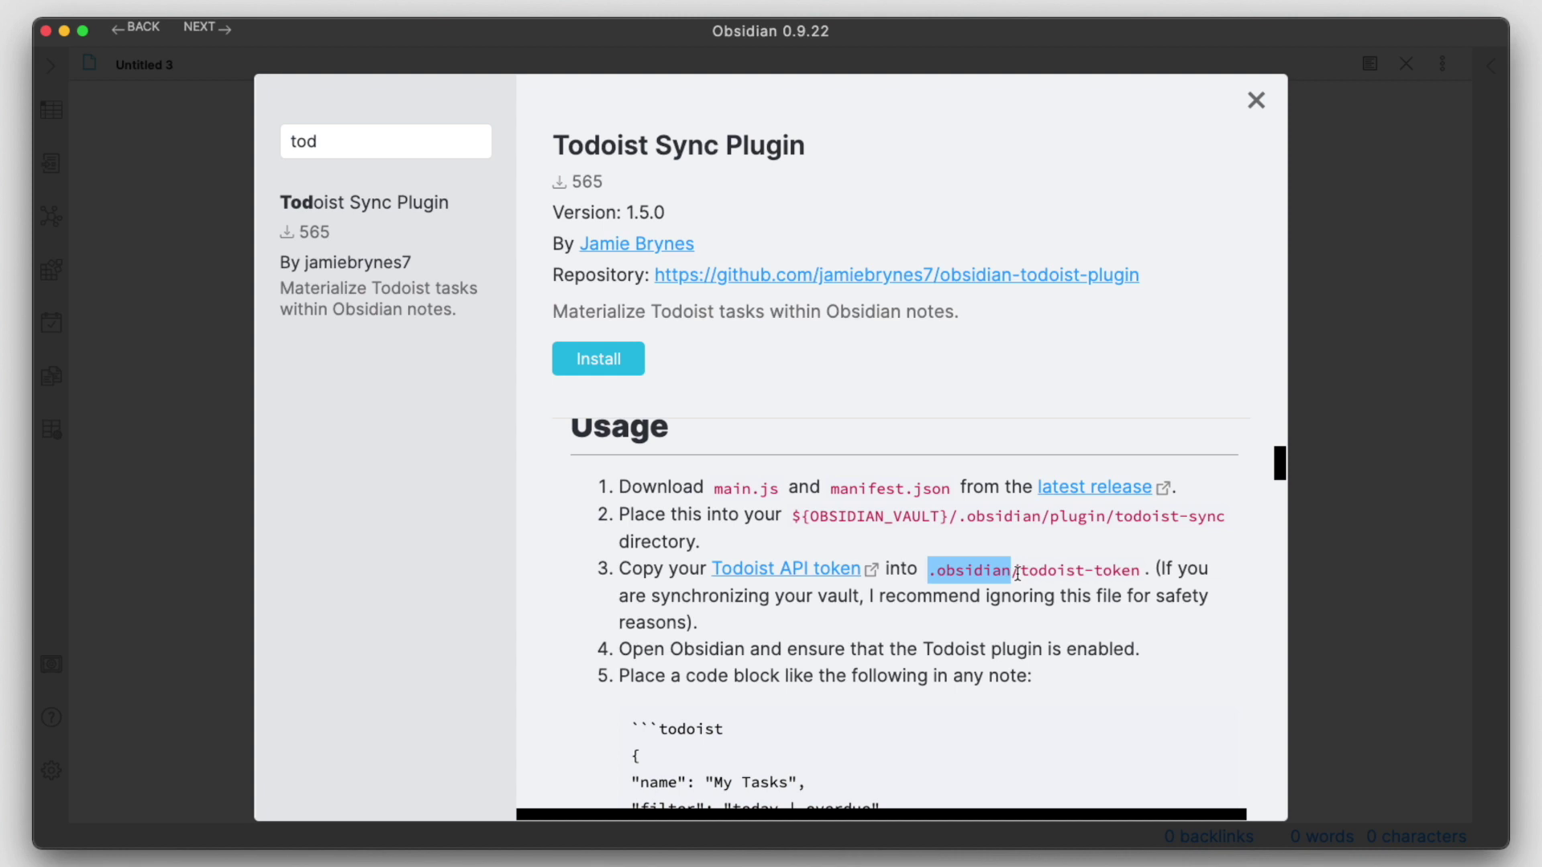
key(shift+alt+Right)
key(shift+alt+Right)
click(1019, 577)
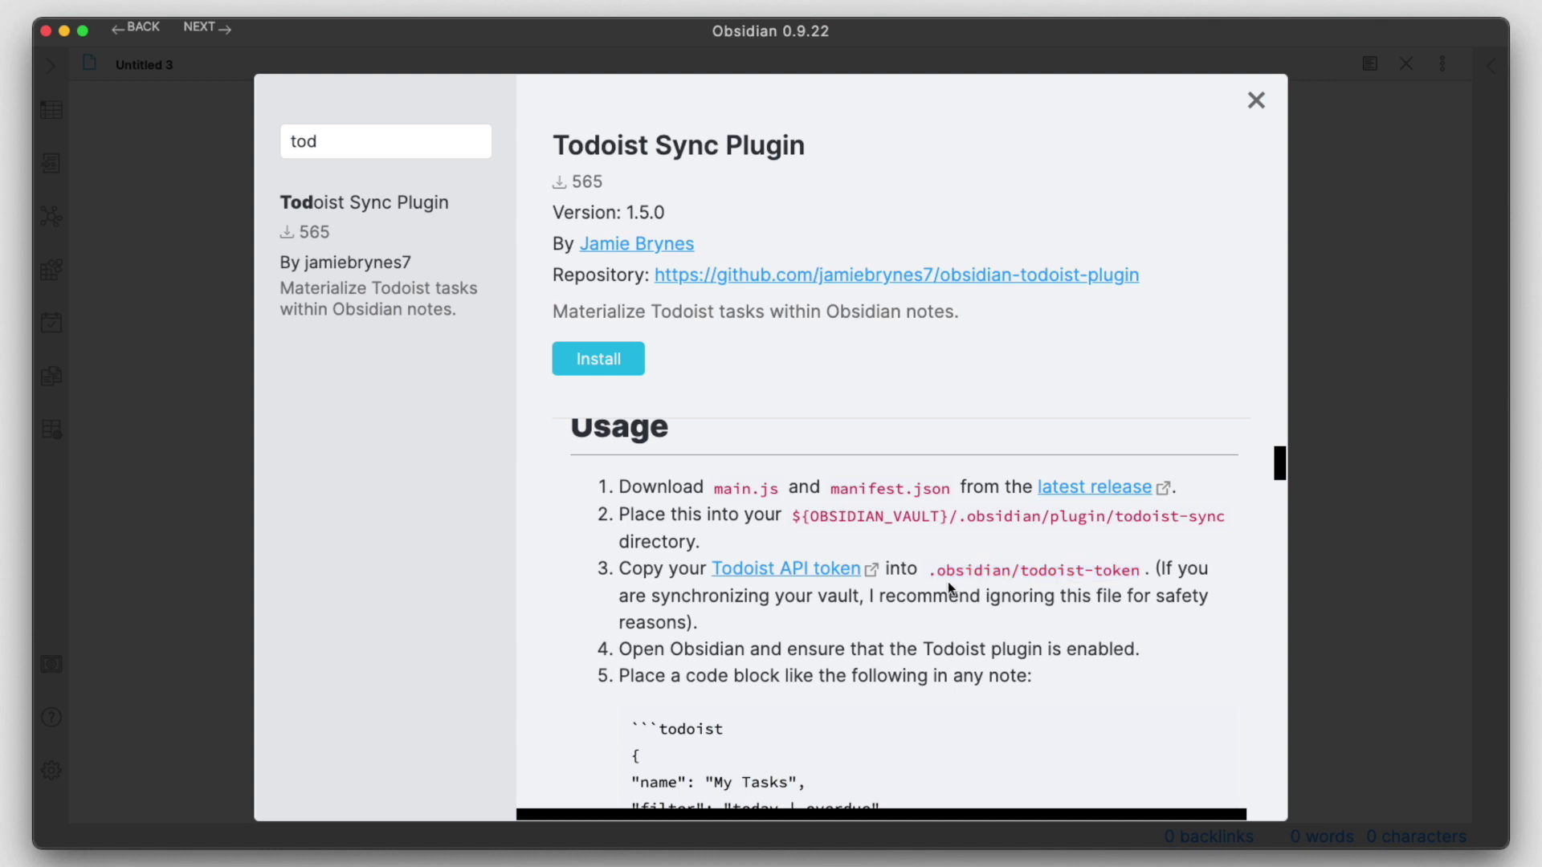
drag(929, 575, 1129, 575)
click(1068, 582)
drag(1023, 571, 1142, 570)
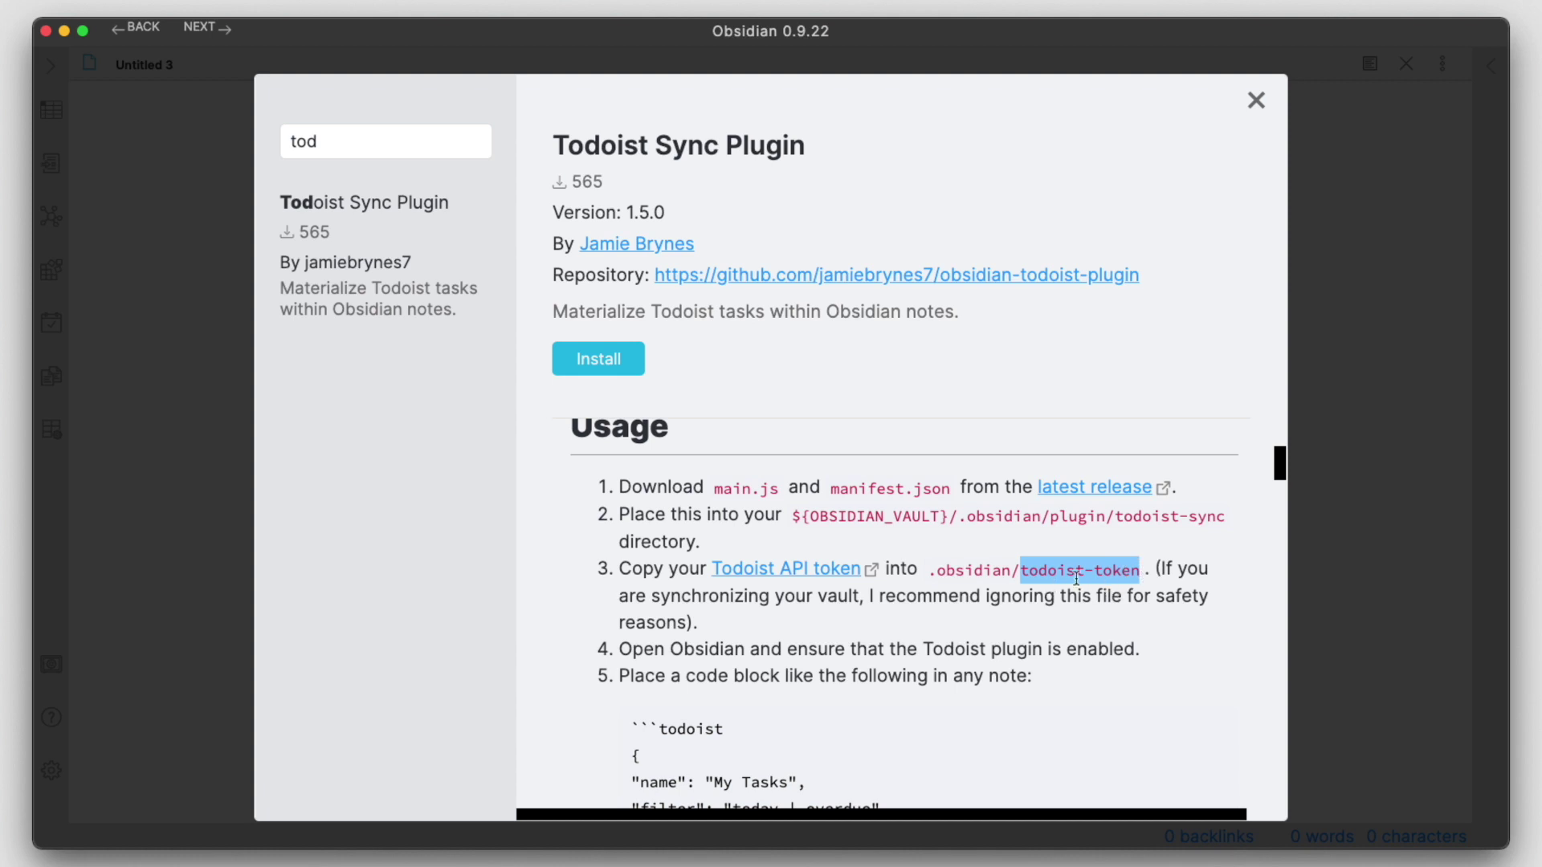
- Open Todoist's Integrations settings and select the API token to copy it
click(790, 575)
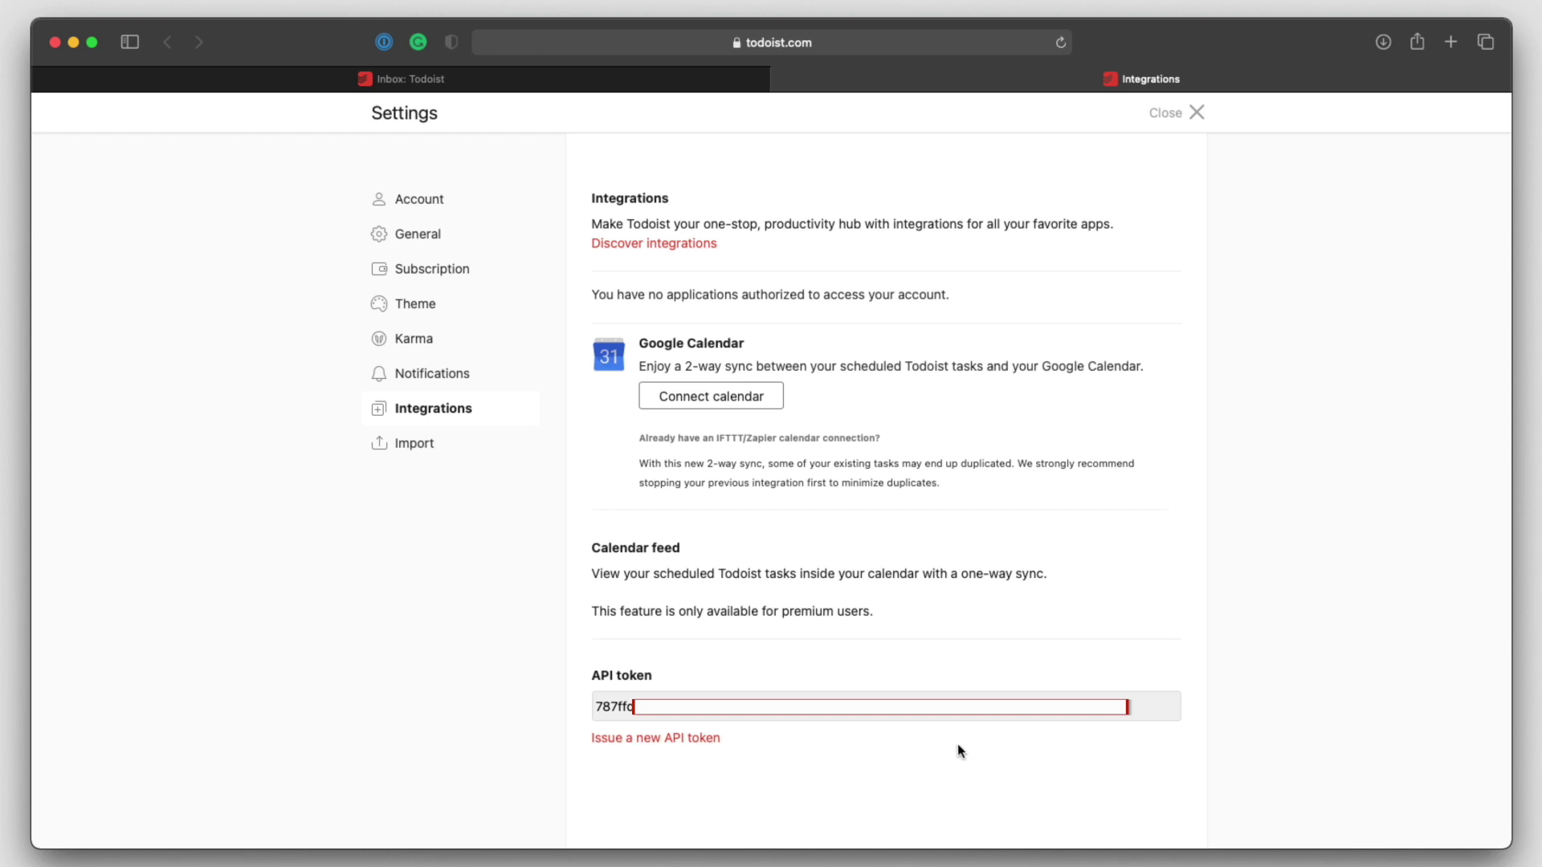
drag(885, 705, 571, 702)
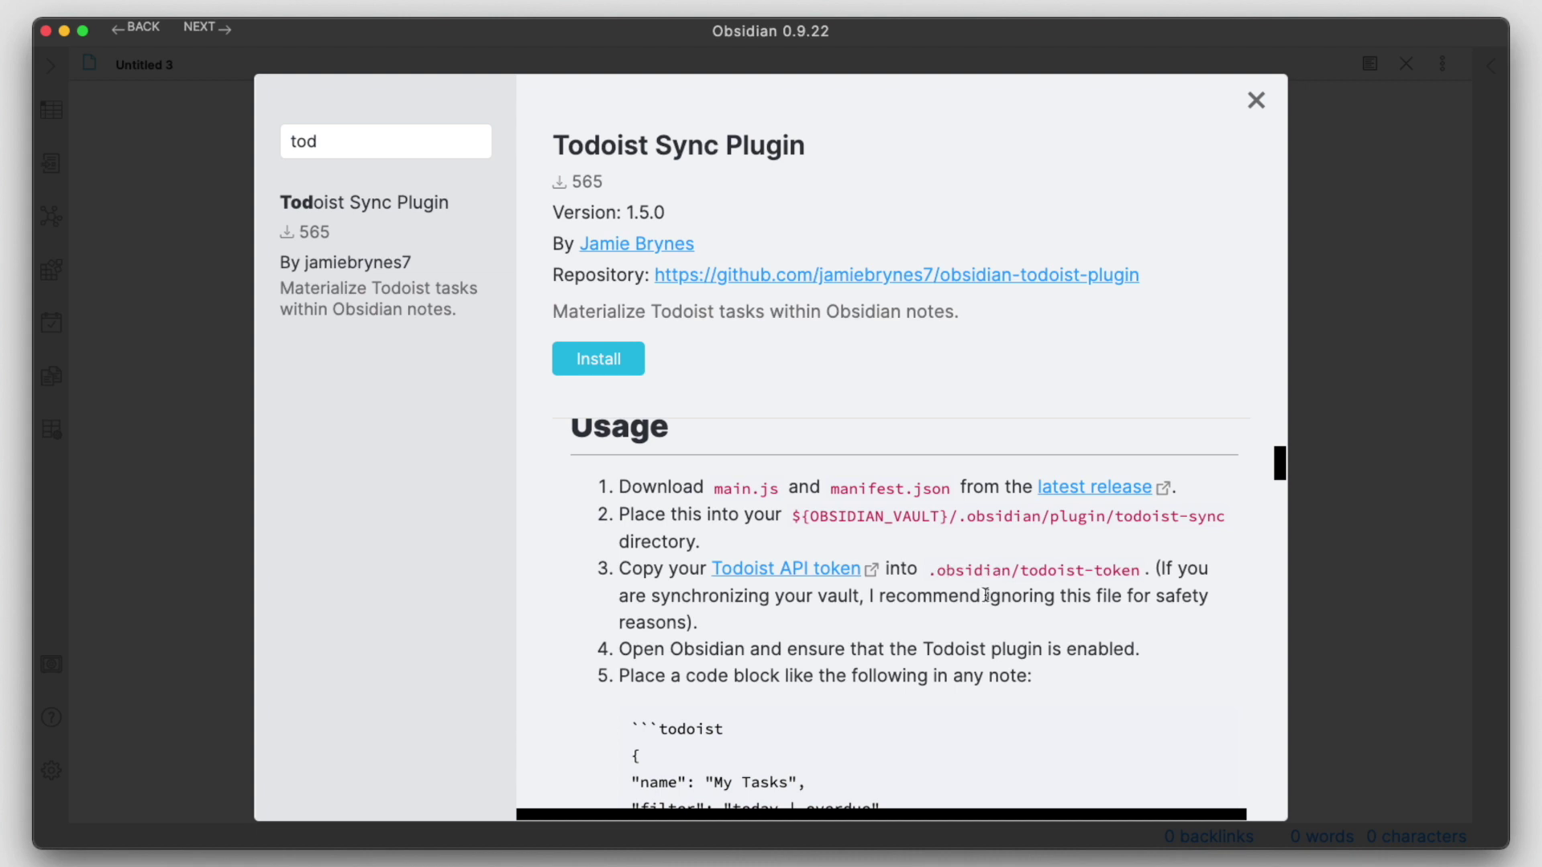
- Install the Todoist Sync Plugin, close the catalogue, and enable Todoist Plugin among installed plugins
click(605, 355)
click(1255, 101)
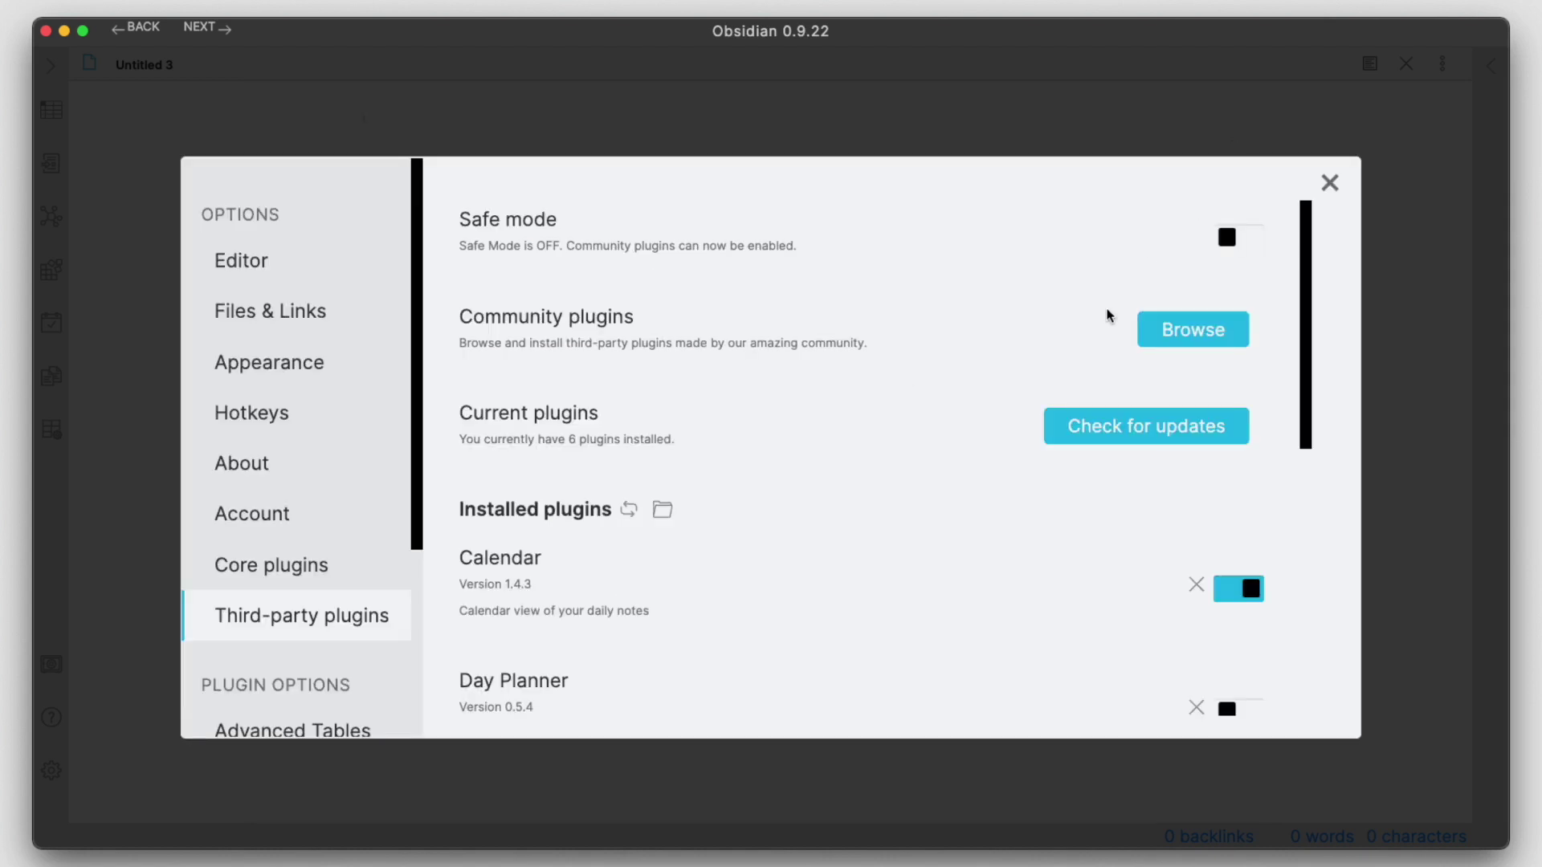
scroll(795, 578, down, 5)
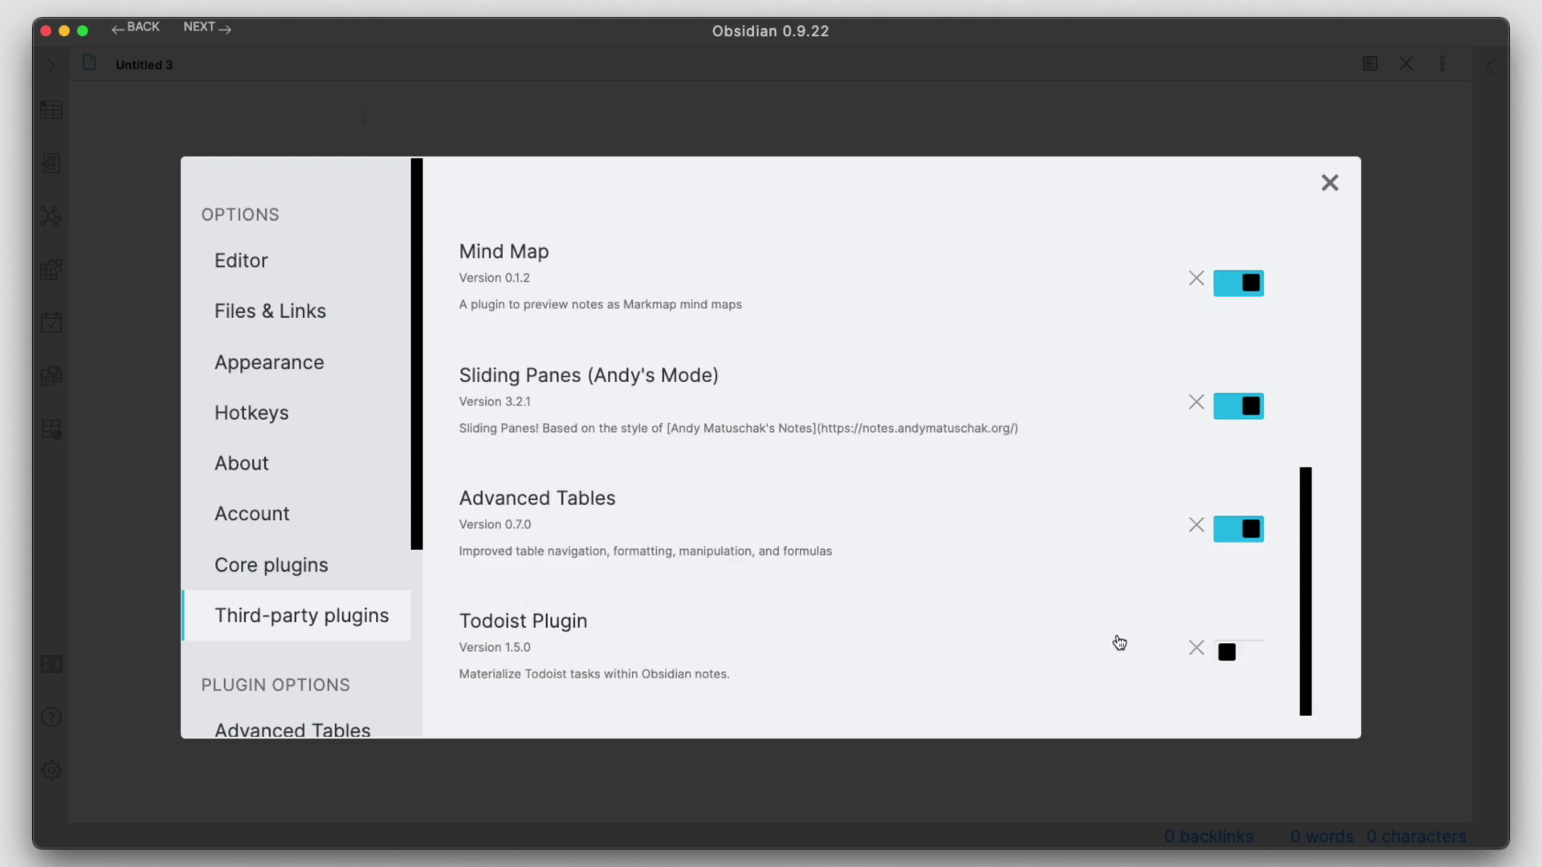
click(1227, 652)
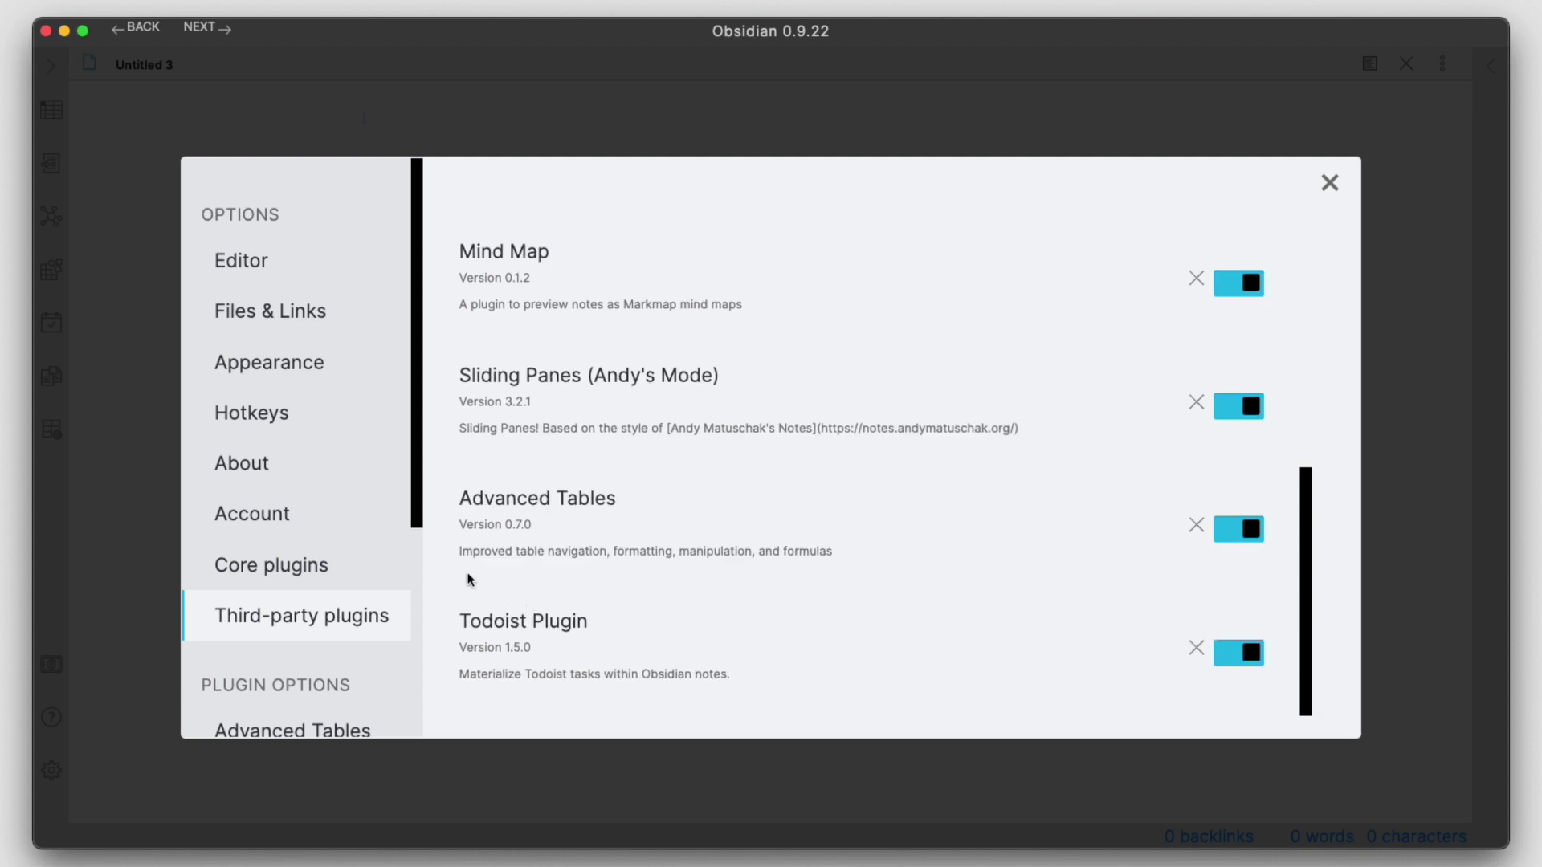
drag(417, 439, 412, 578)
- Review the Todoist Plugin options, including the 60 auto-refresh interval, then close Settings
click(345, 680)
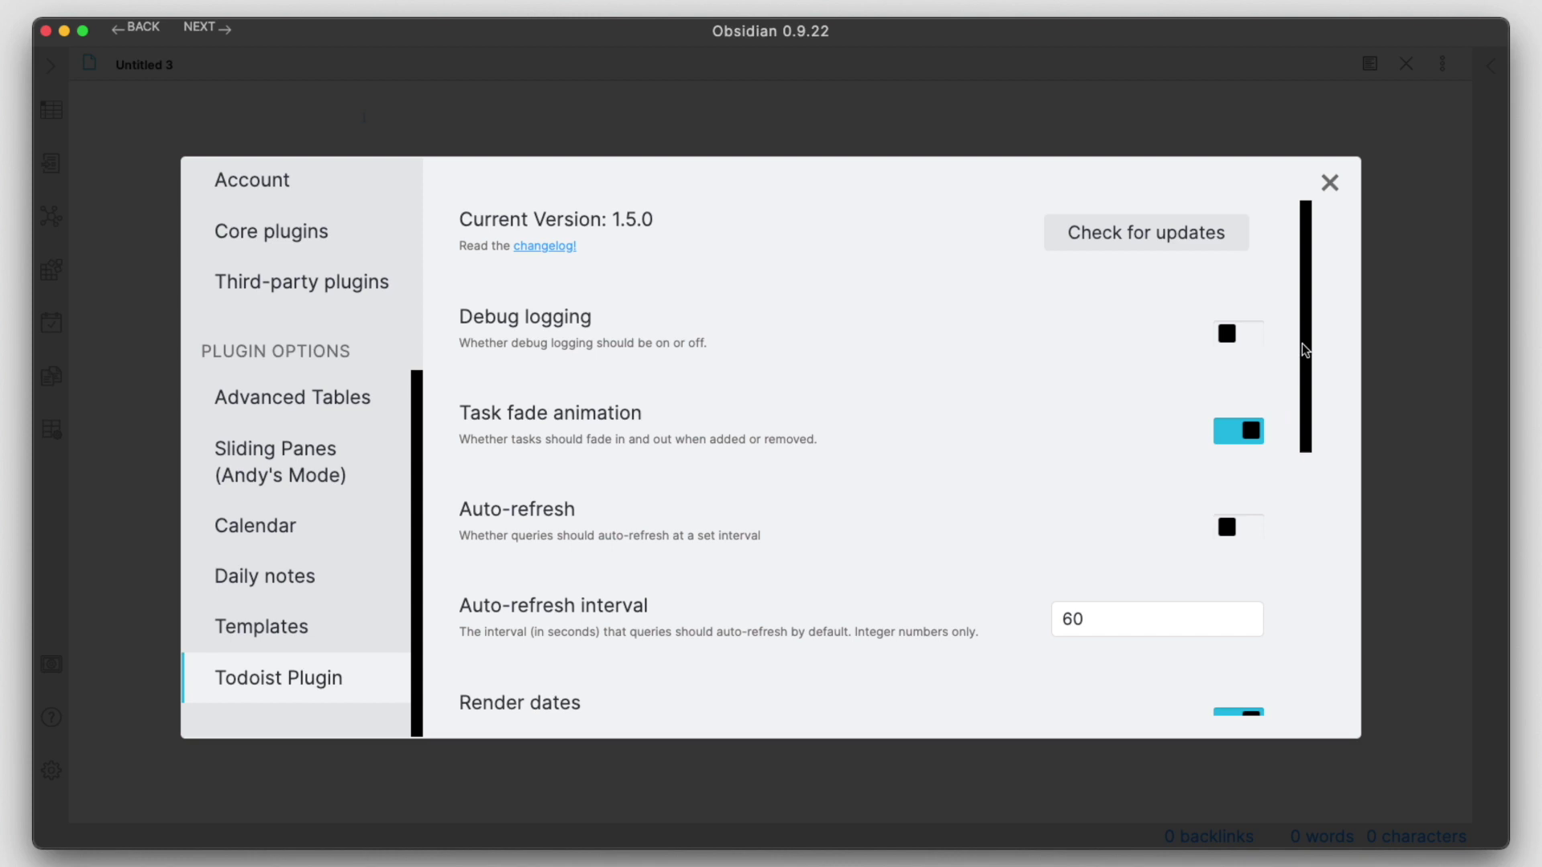
drag(1306, 344, 1309, 707)
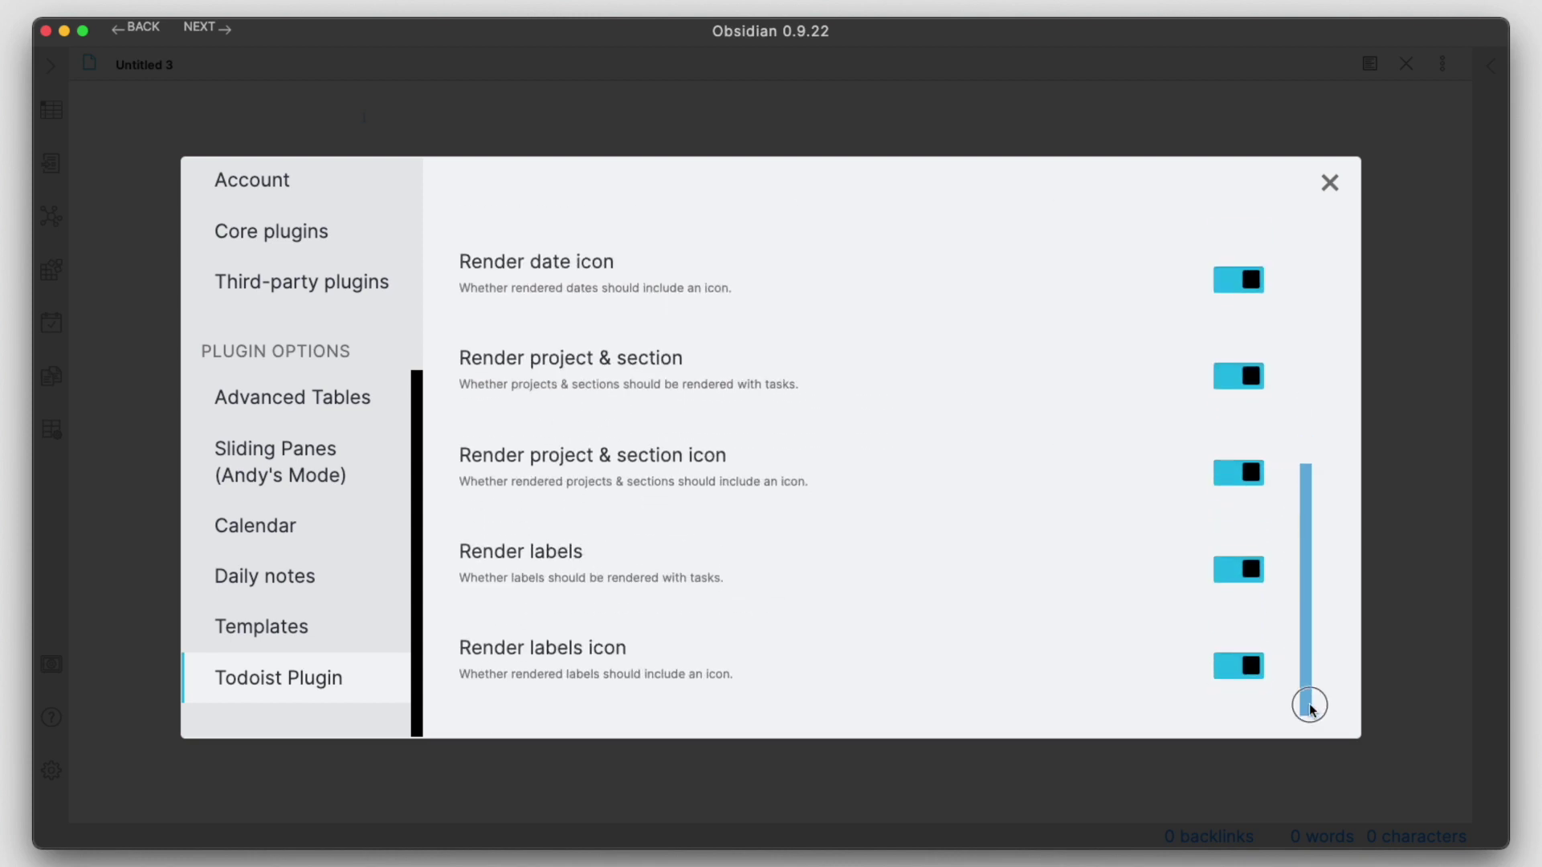
drag(1304, 599, 1312, 341)
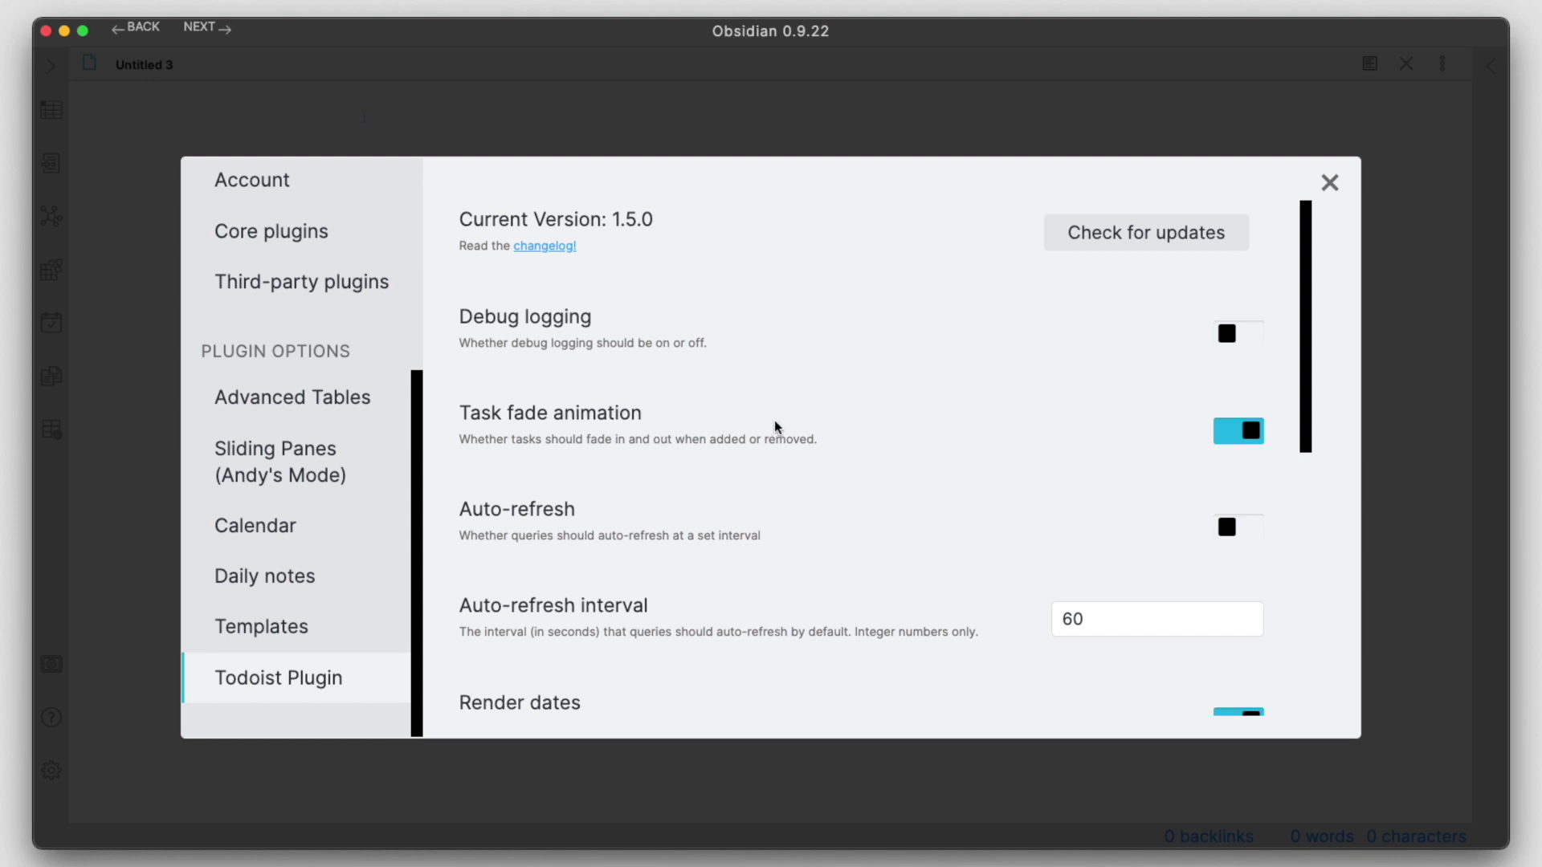
click(1328, 184)
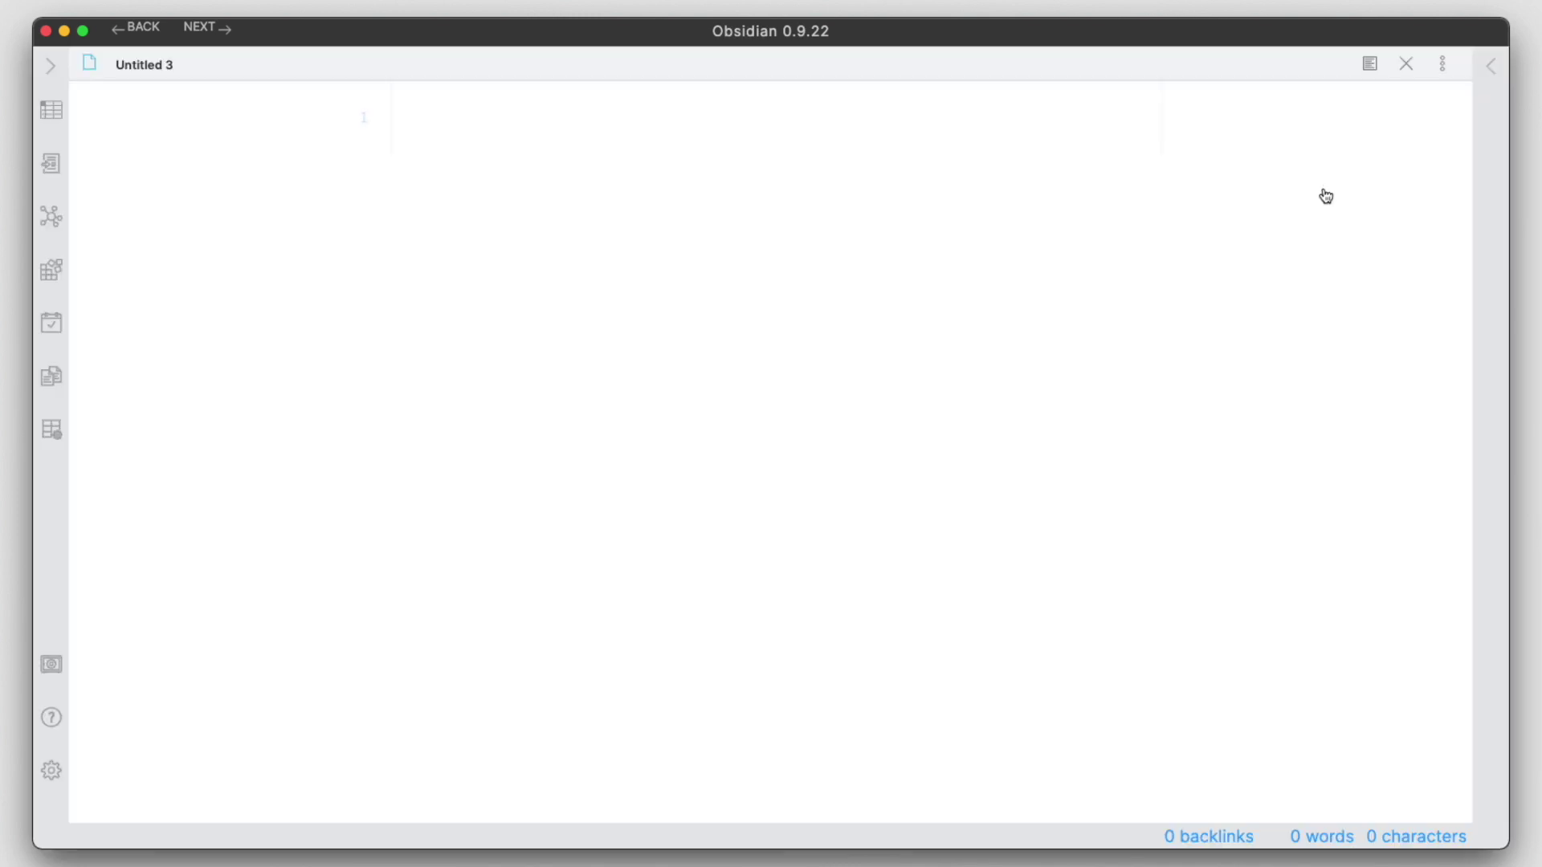
- Reopen Settings and bring up the Todoist Sync Plugin details from the installed plugins
click(51, 771)
click(333, 616)
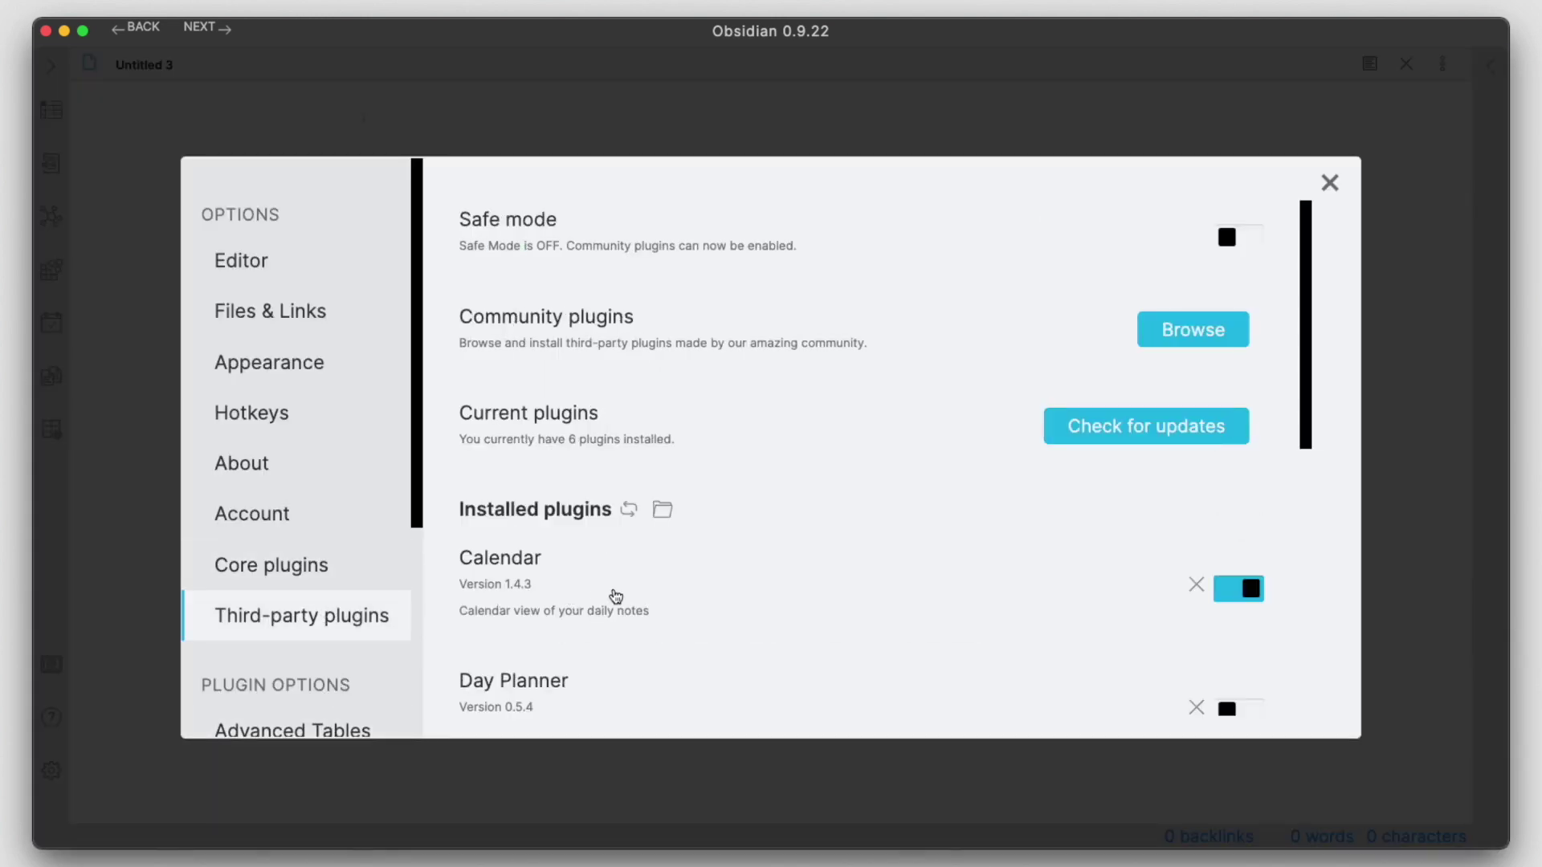
scroll(675, 614, down, 5)
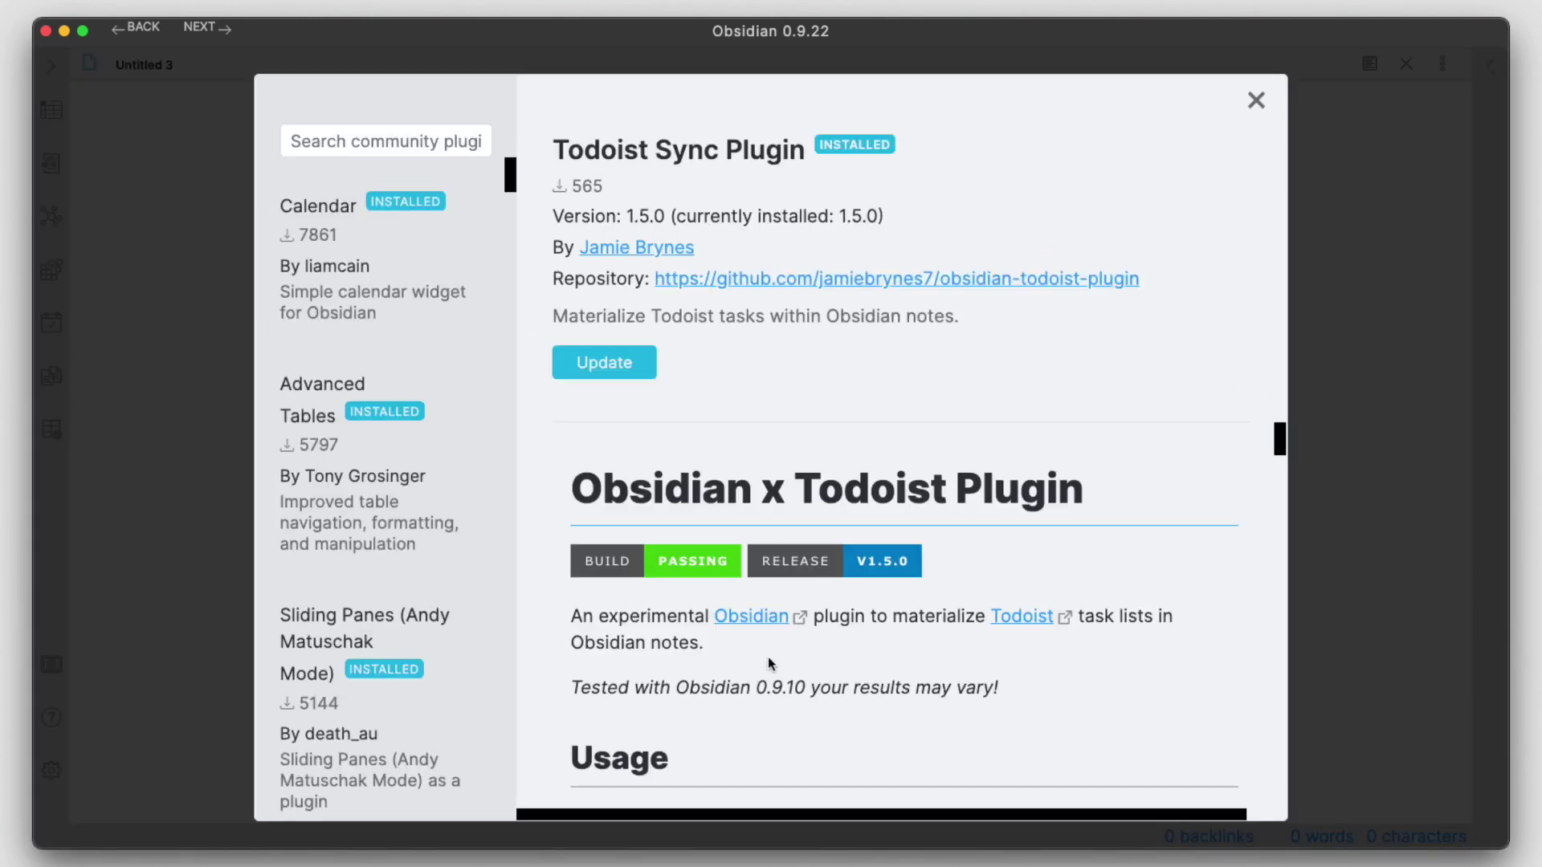
click(1280, 485)
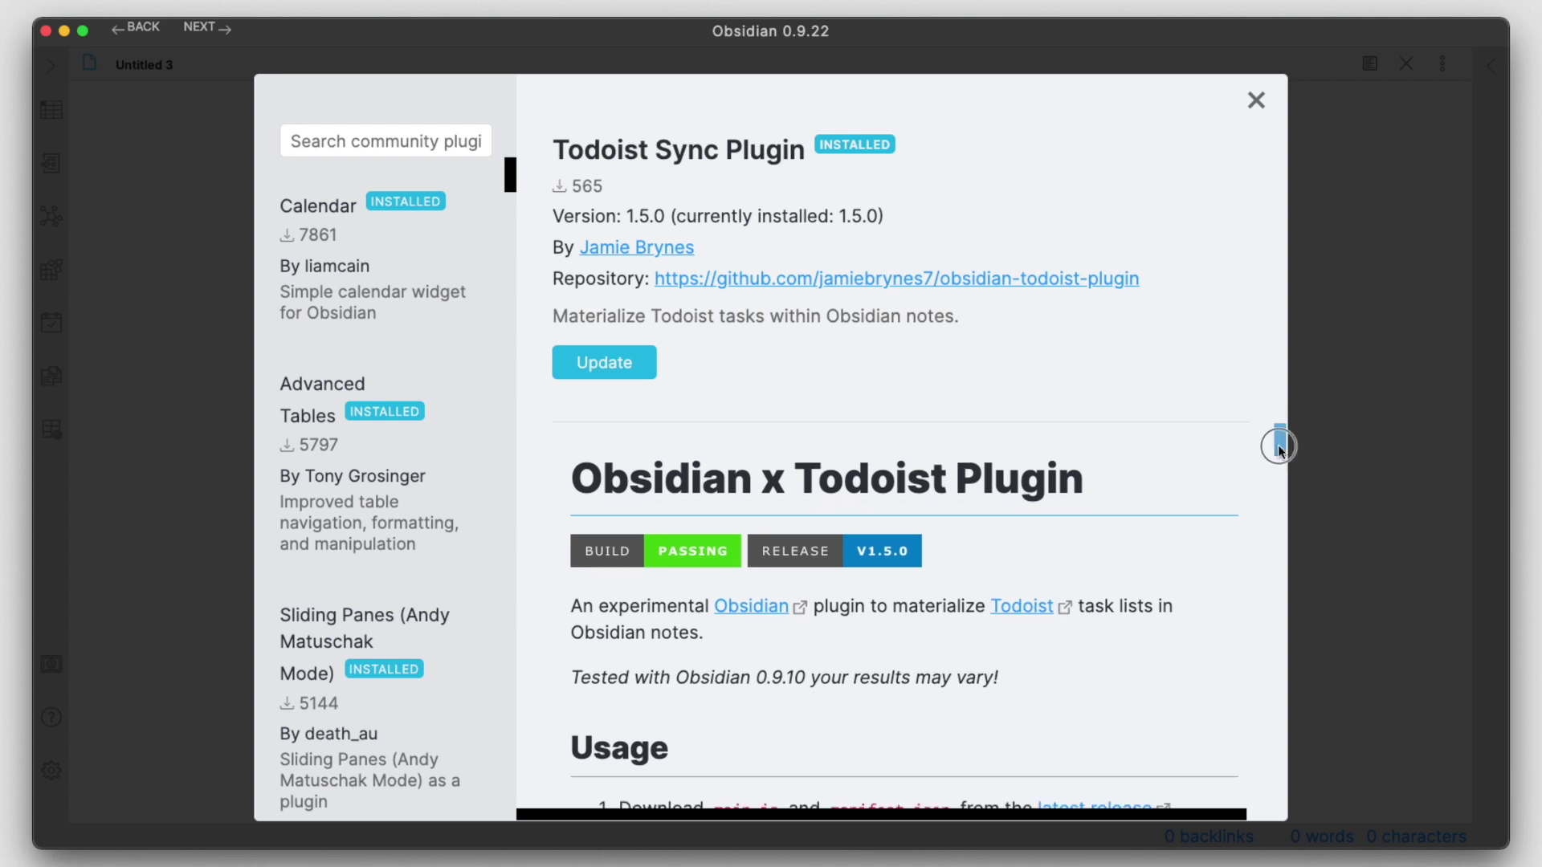
drag(1282, 485, 1282, 491)
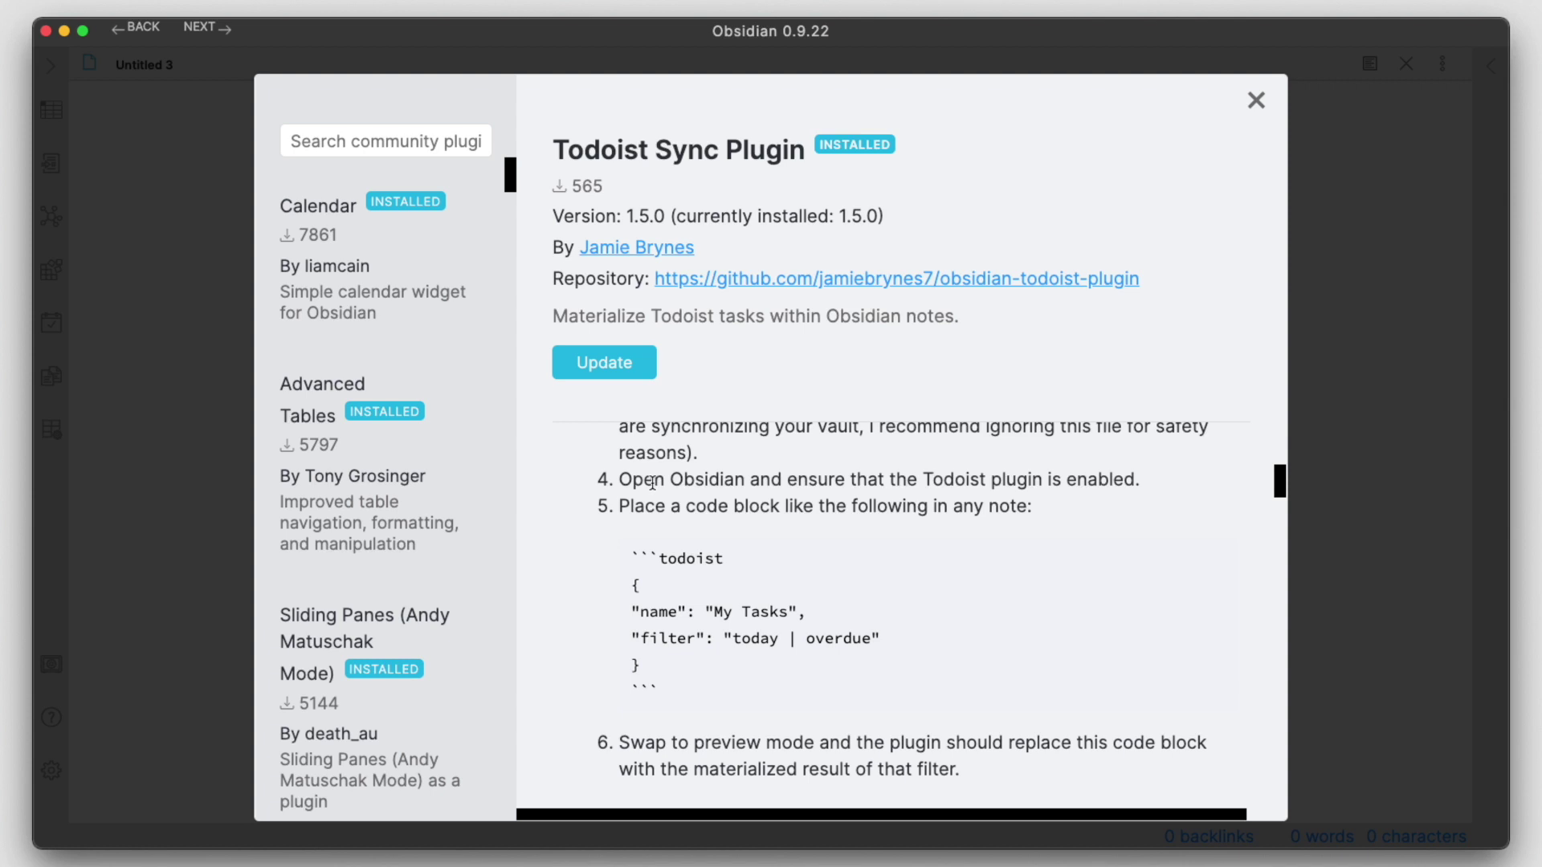
- Select the example todoist code block in the usage steps, then close the details and Settings
drag(661, 483, 1015, 482)
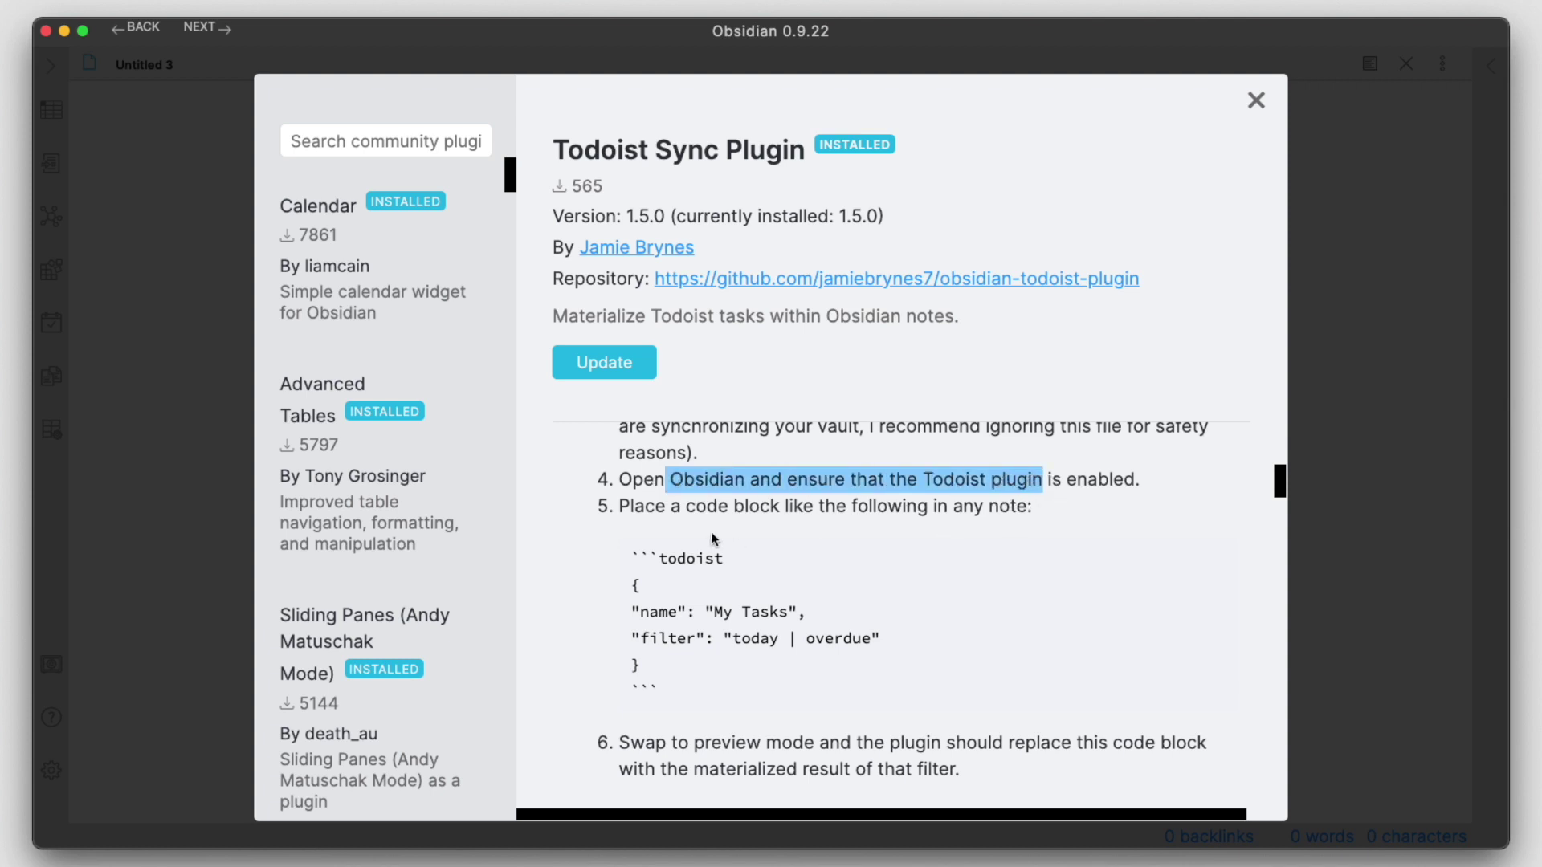
click(667, 558)
drag(632, 554, 669, 674)
key(super+c)
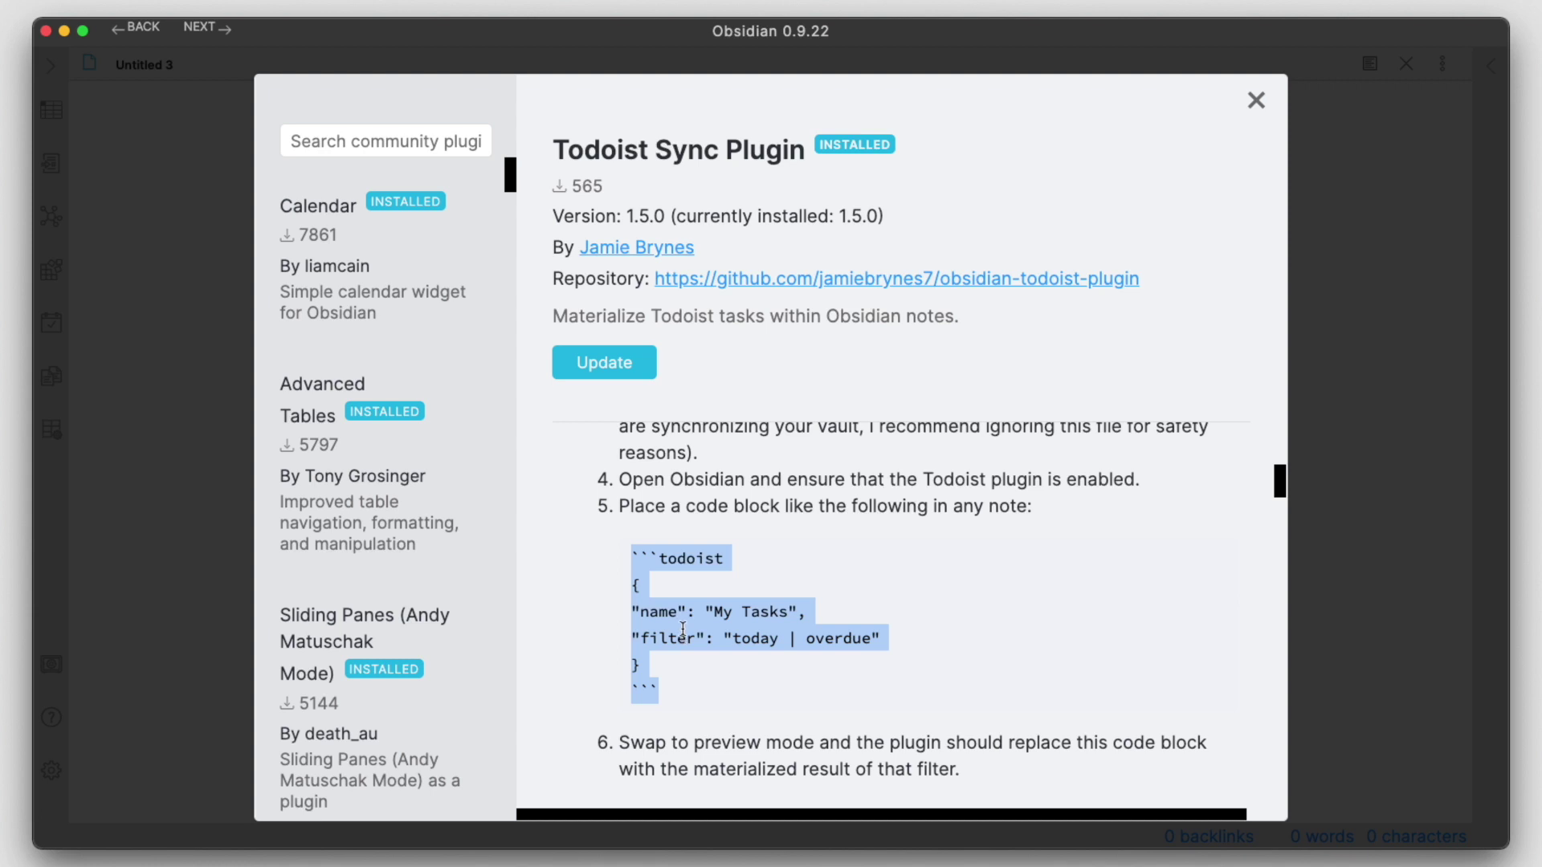
click(1276, 481)
drag(1277, 482, 1274, 502)
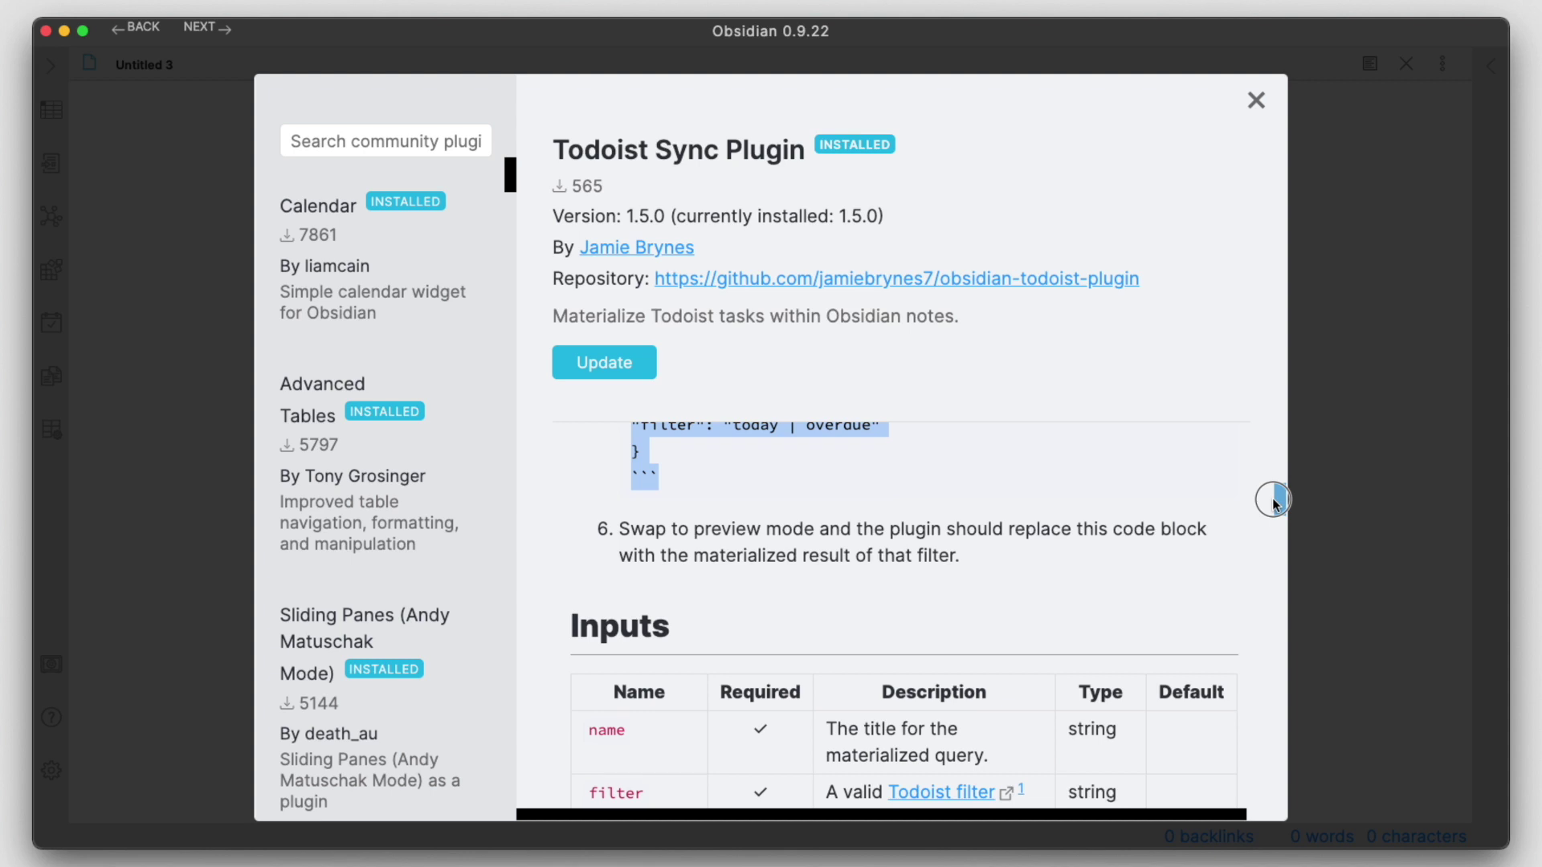
click(1256, 100)
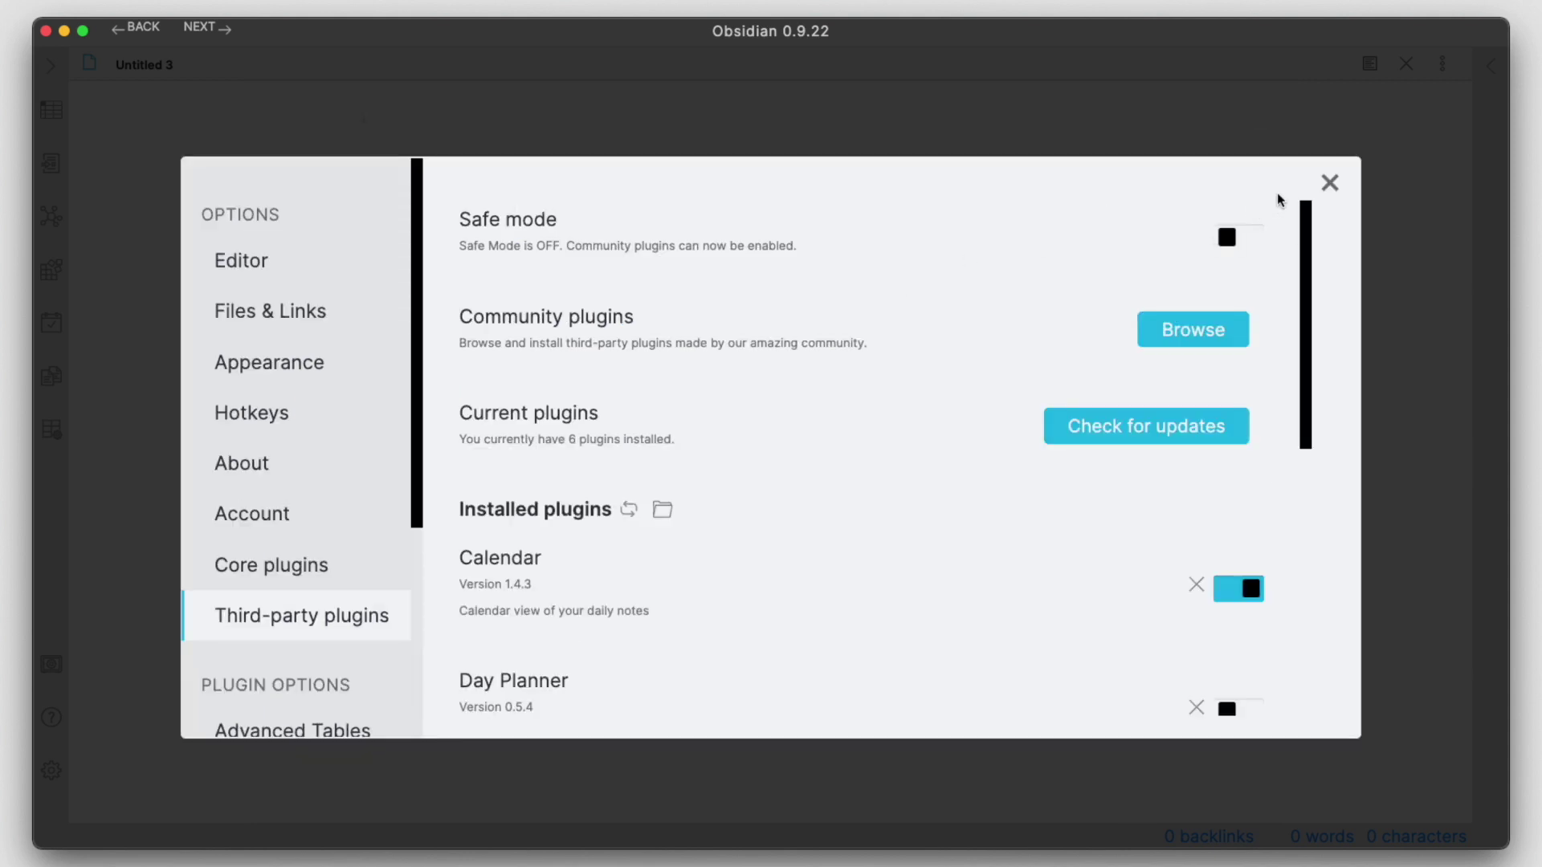
click(1329, 183)
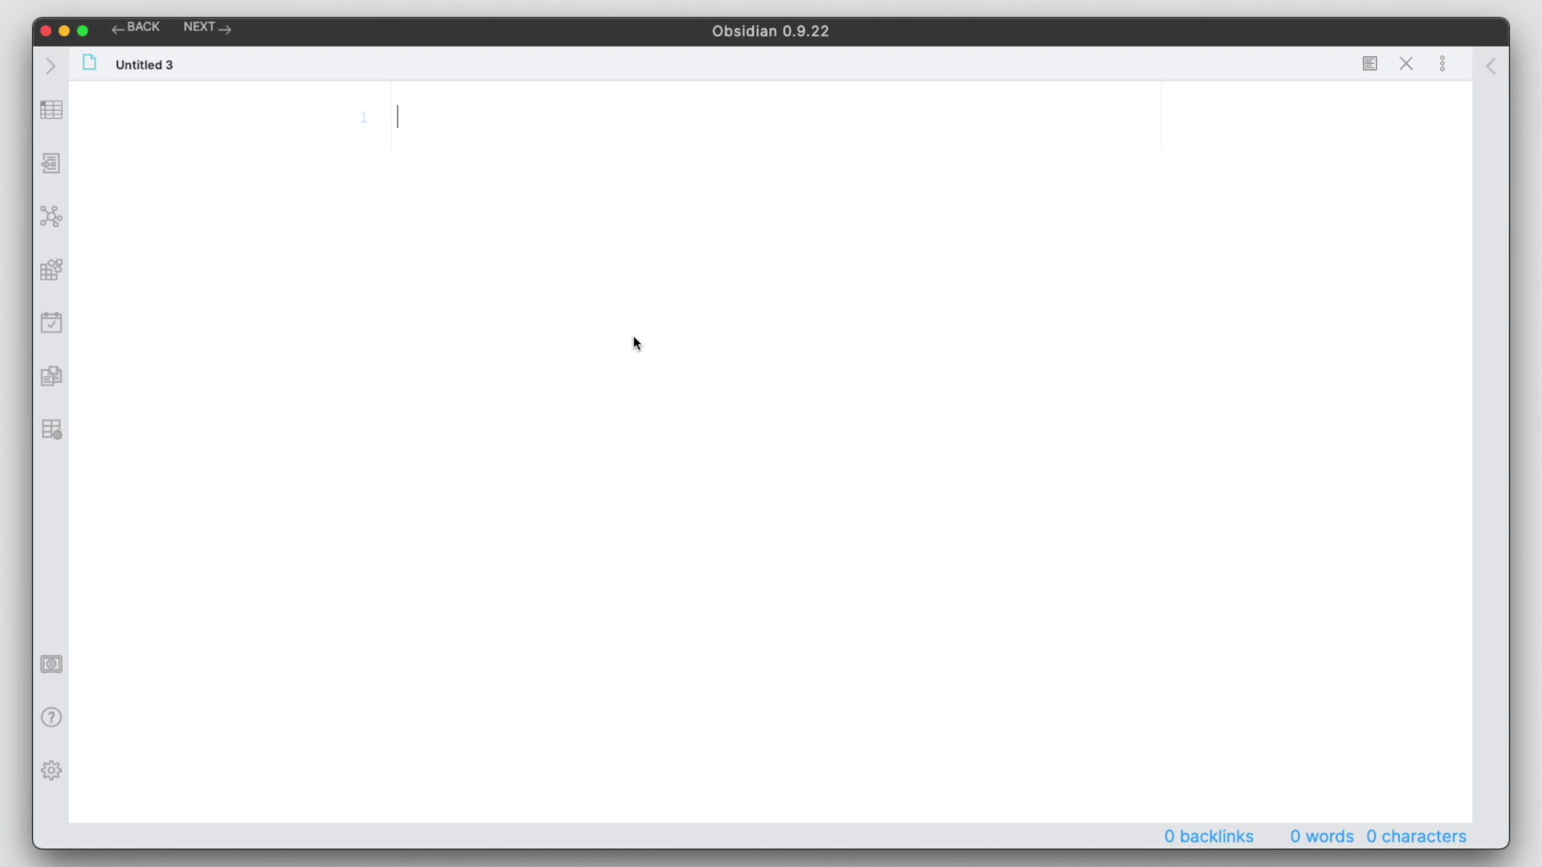
- Paste the todoist block named 'My Tasks' with filter 'today | overdue' and review its lines
key(super+v)
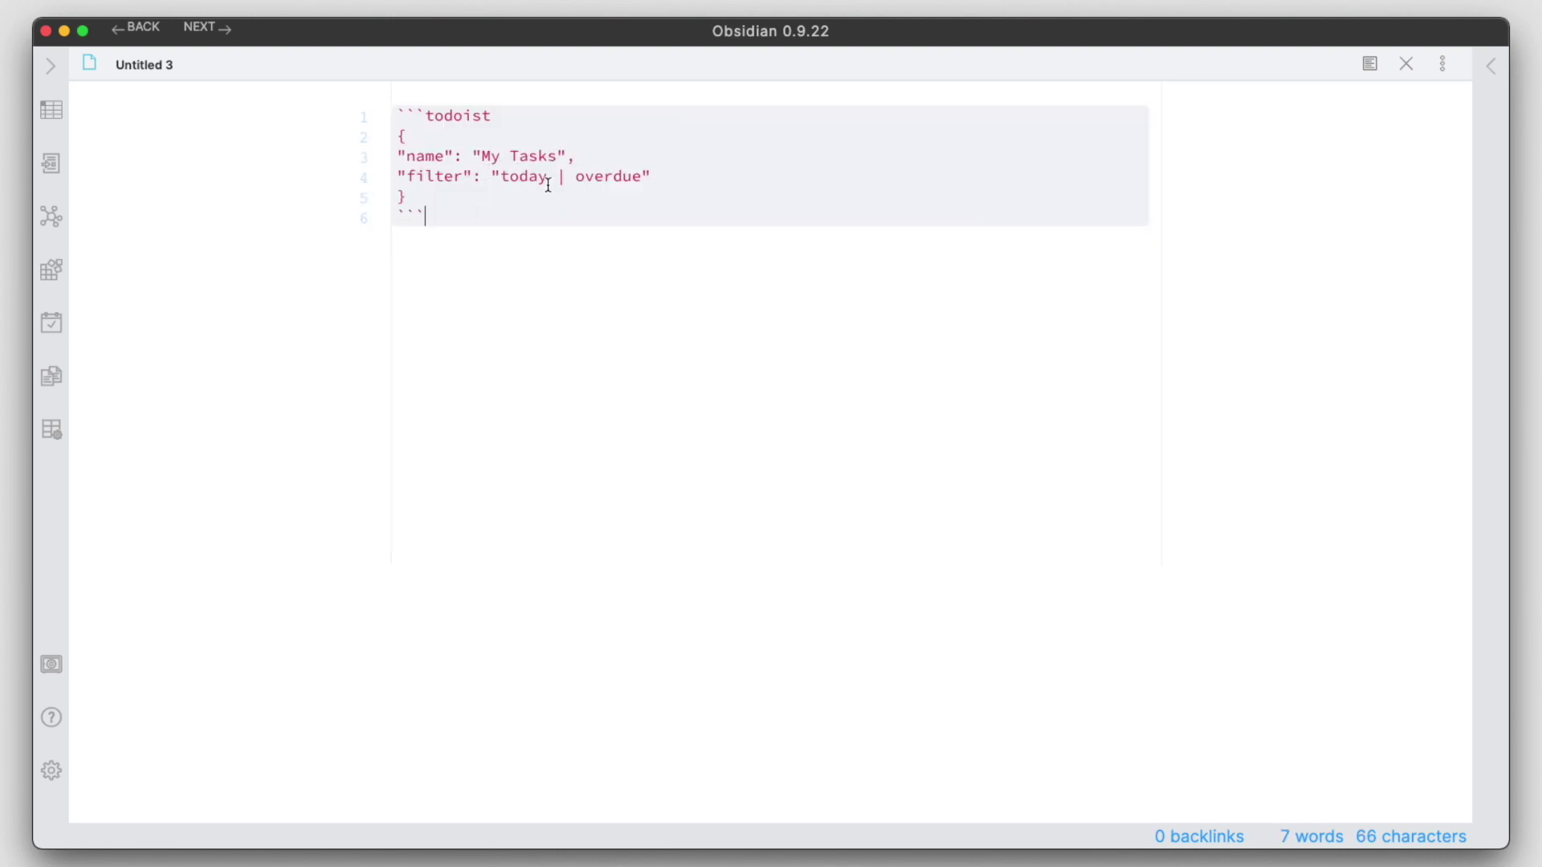
drag(396, 157, 584, 169)
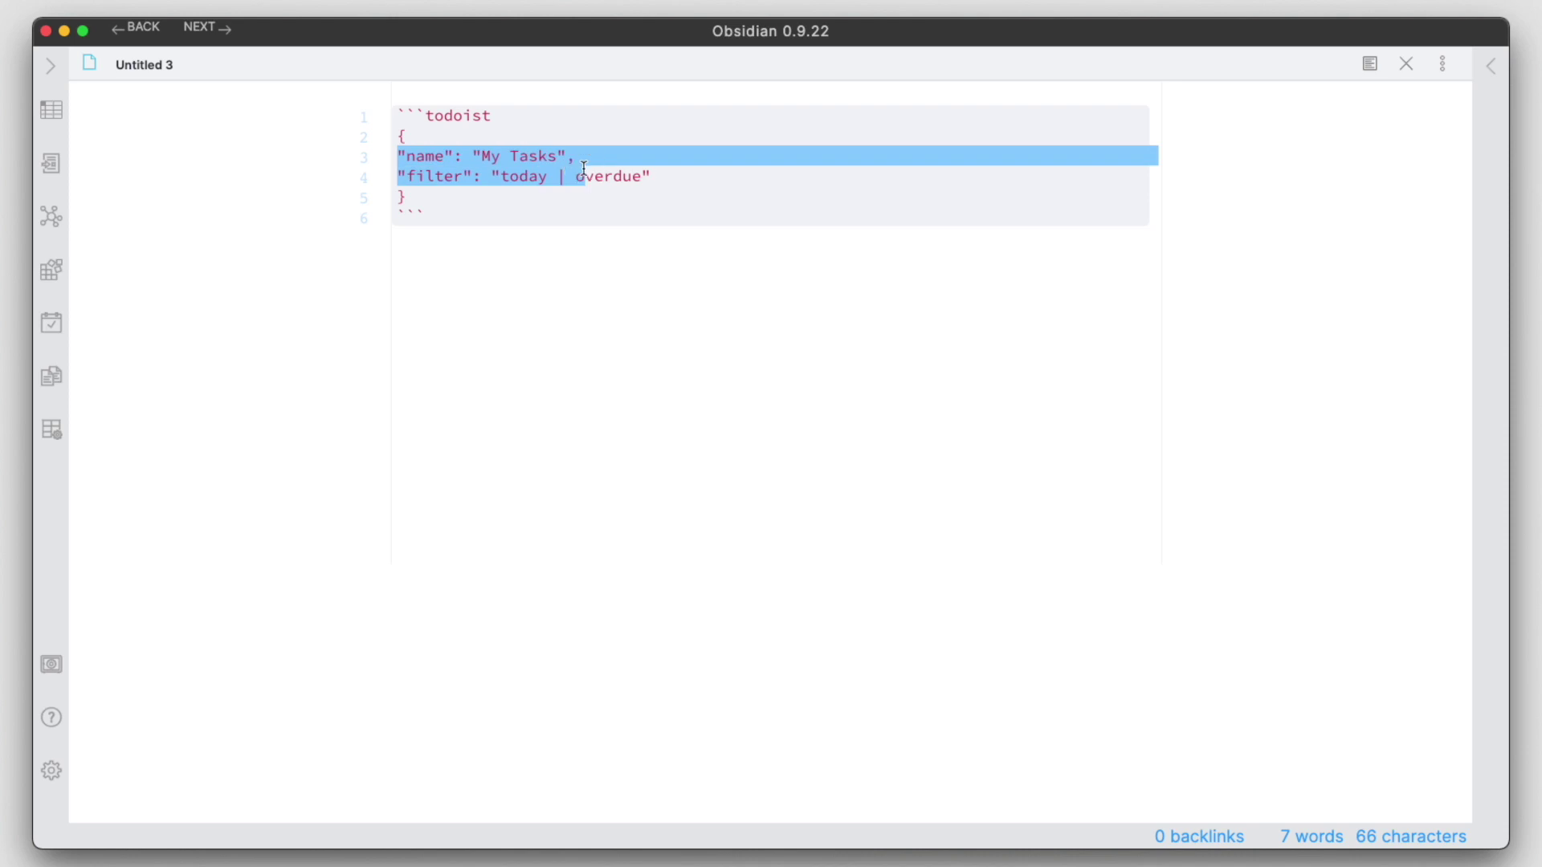
click(560, 157)
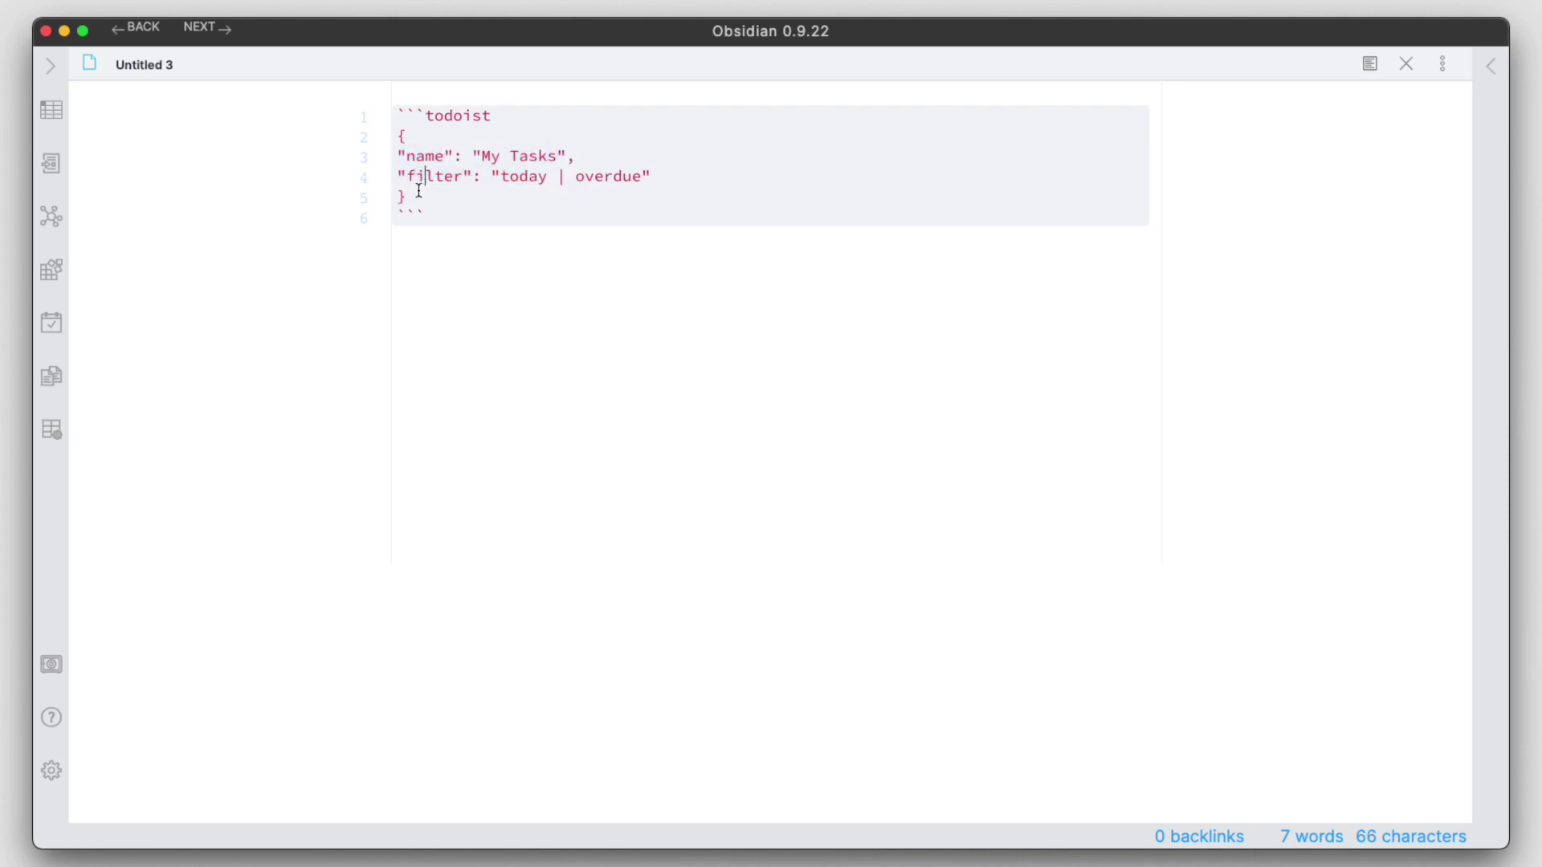
drag(492, 178, 632, 177)
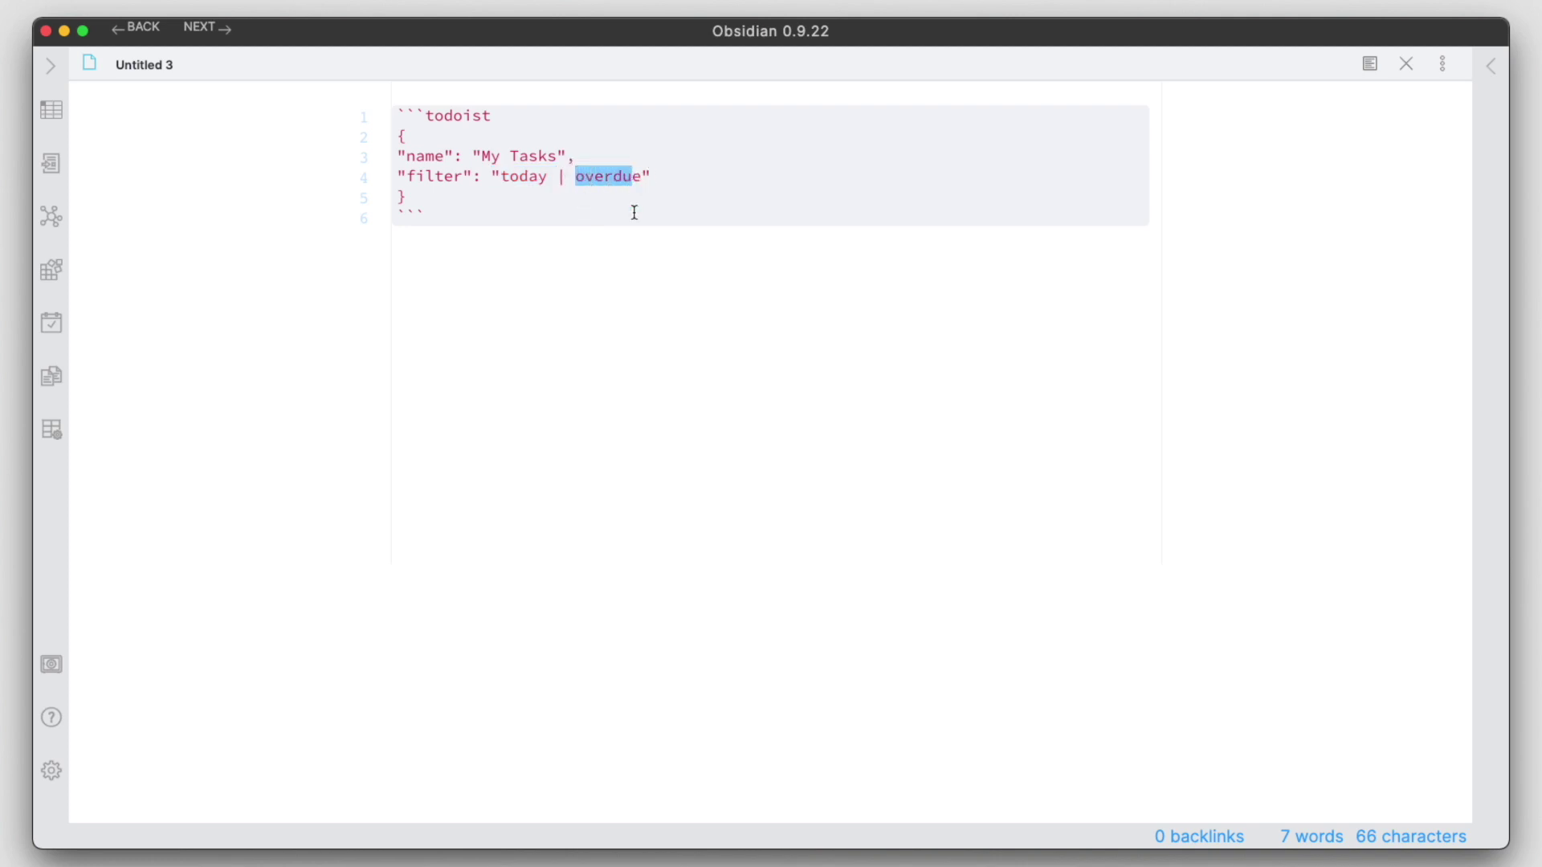
- Switch the note to preview, rendering the todoist block as an empty My Tasks list
click(1362, 69)
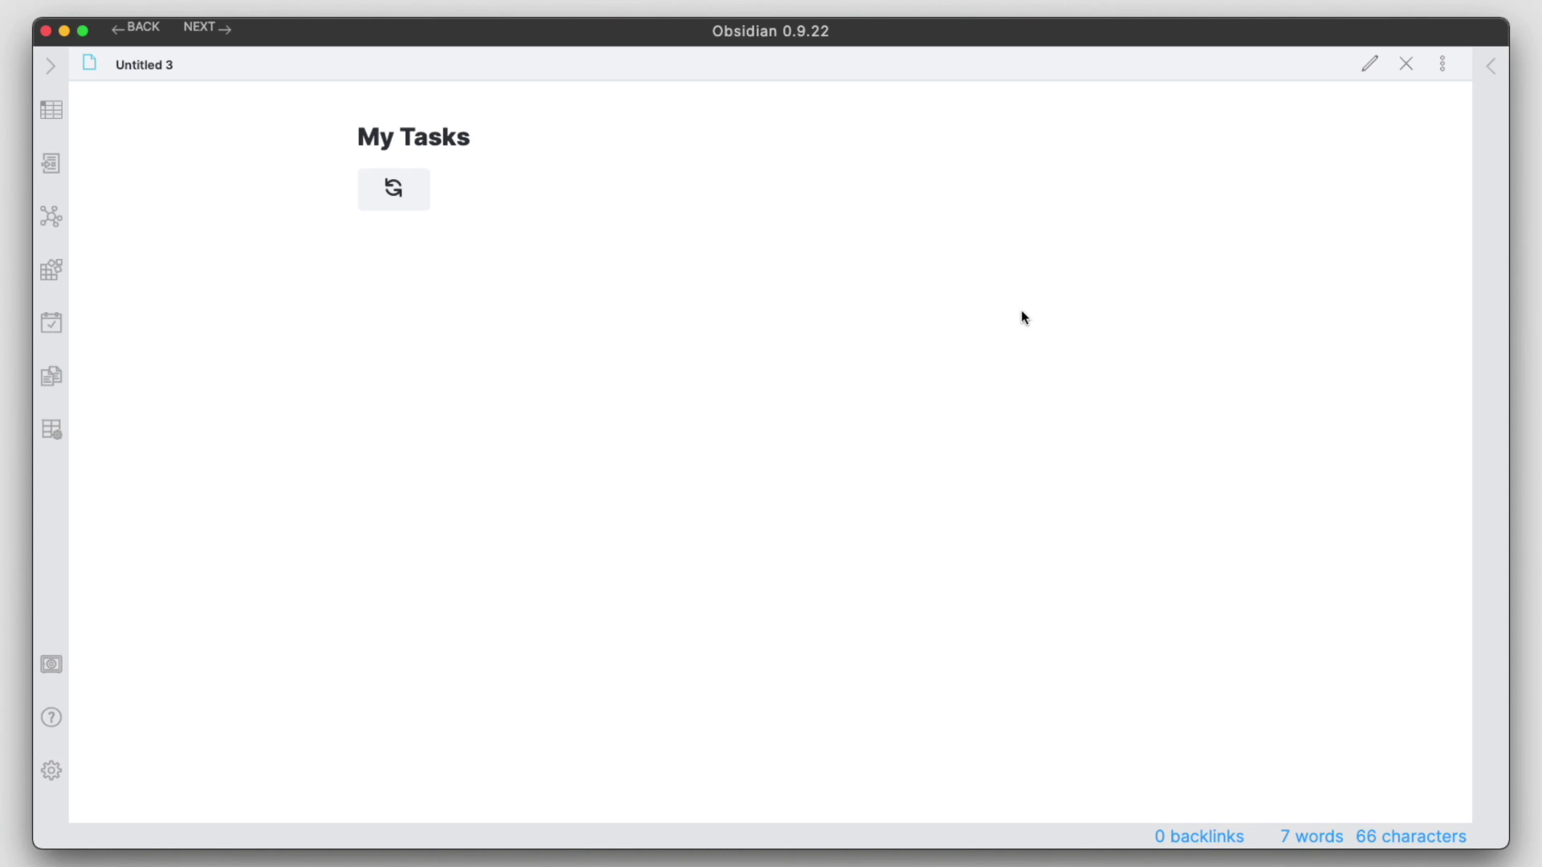
click(466, 278)
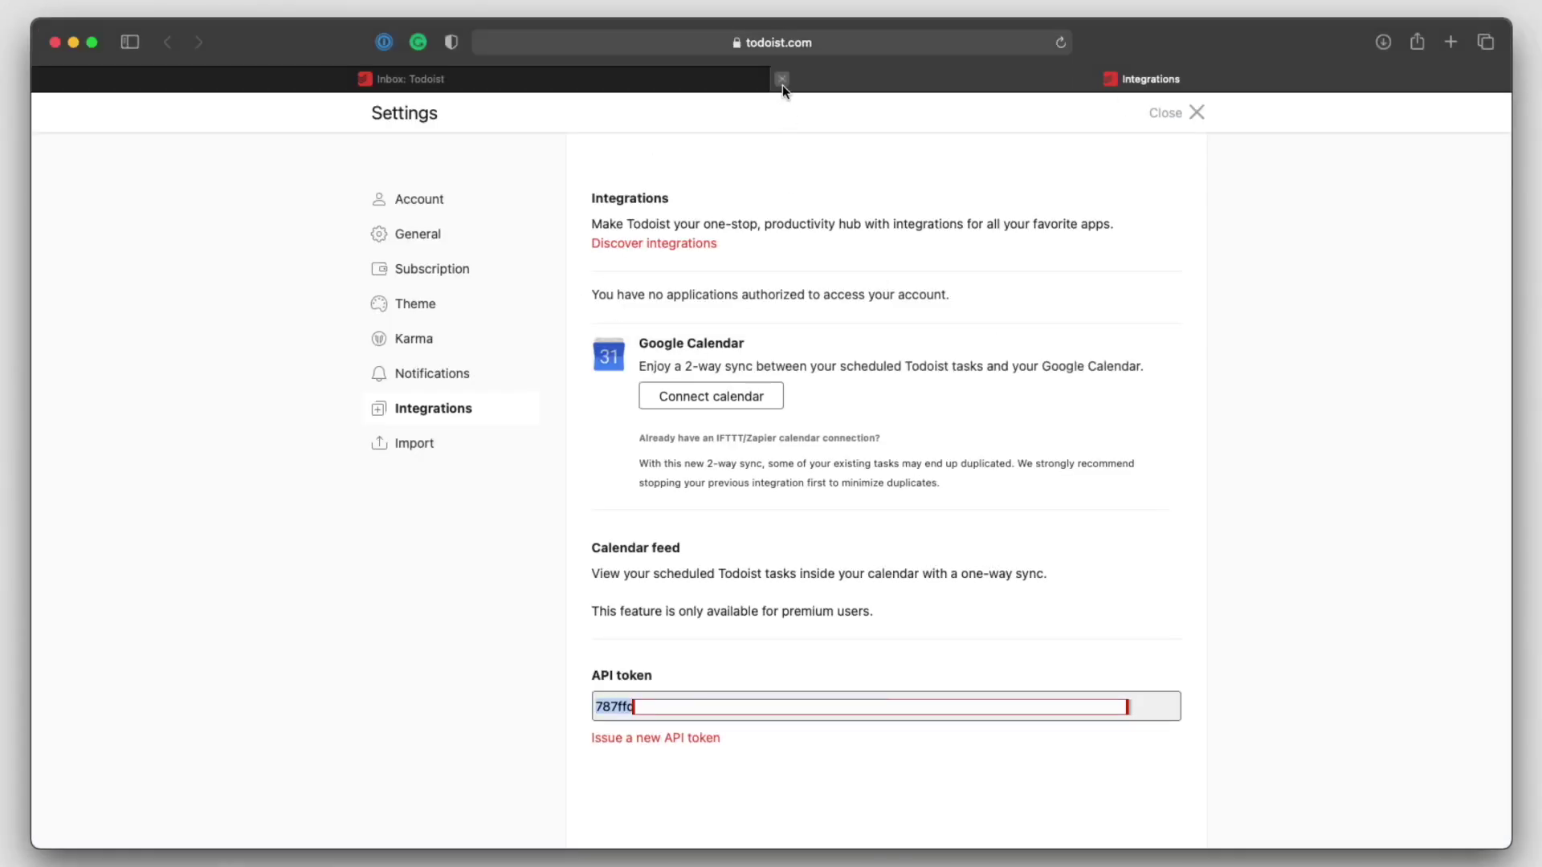
- Add the tasks 'Task One', 'Task Two' and 'Task Tomorrow' to the Todoist Inbox
click(782, 83)
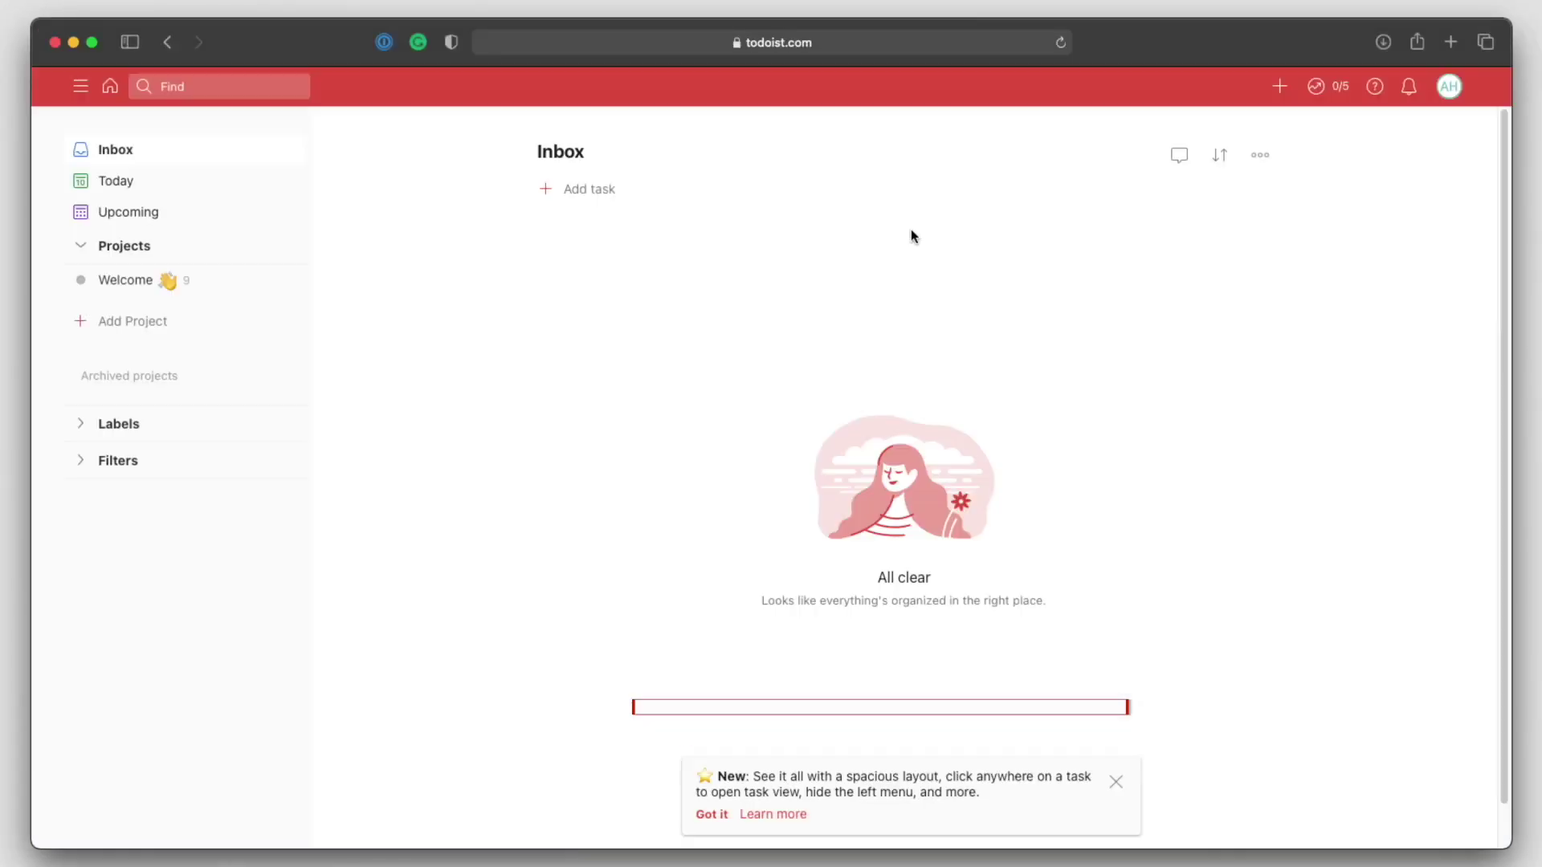
click(608, 187)
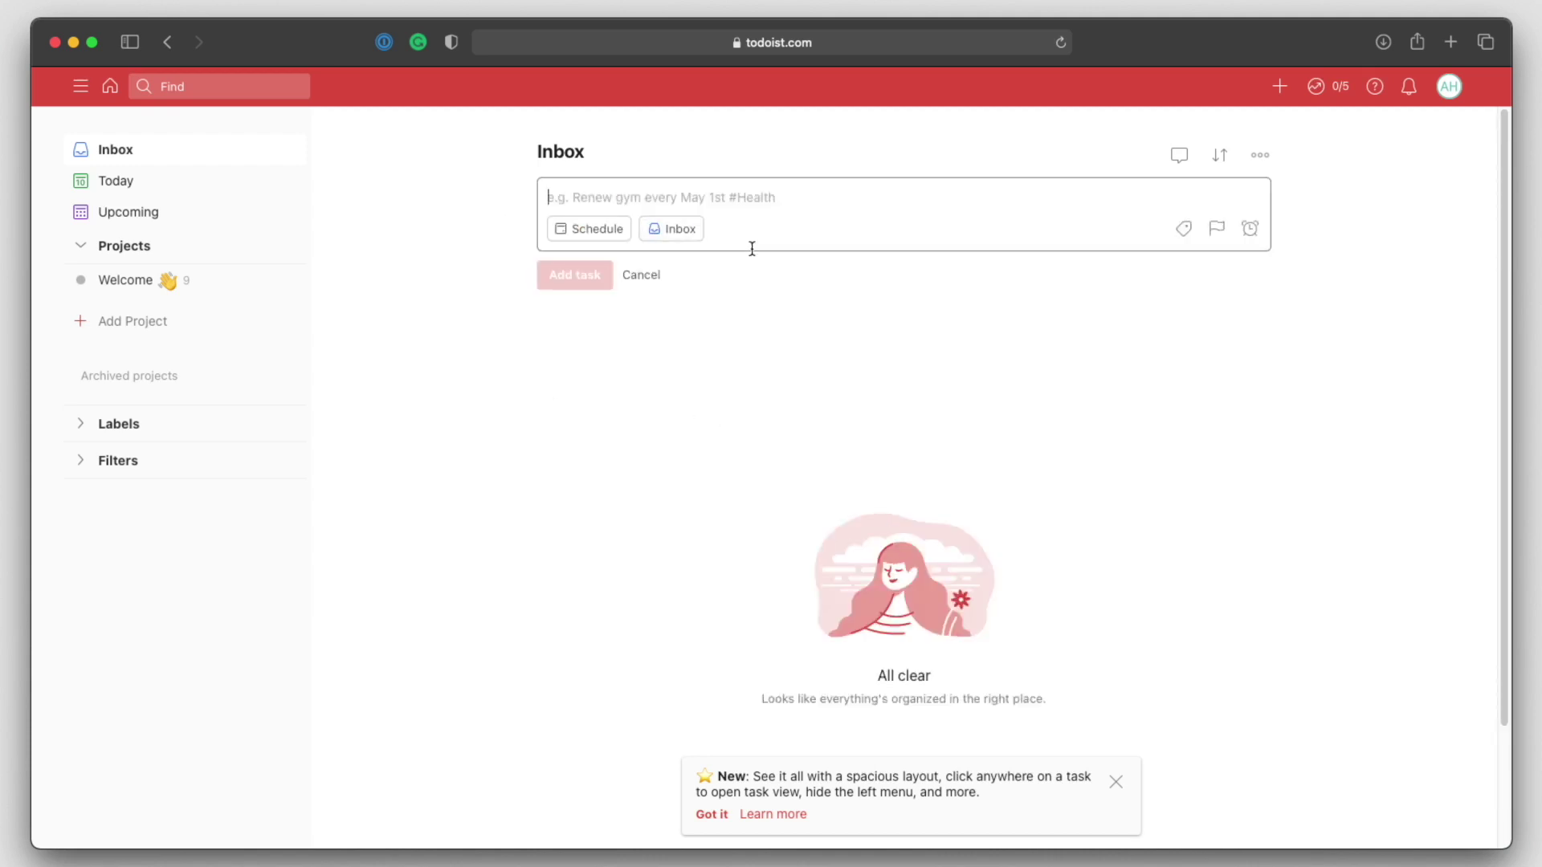
text(Task)
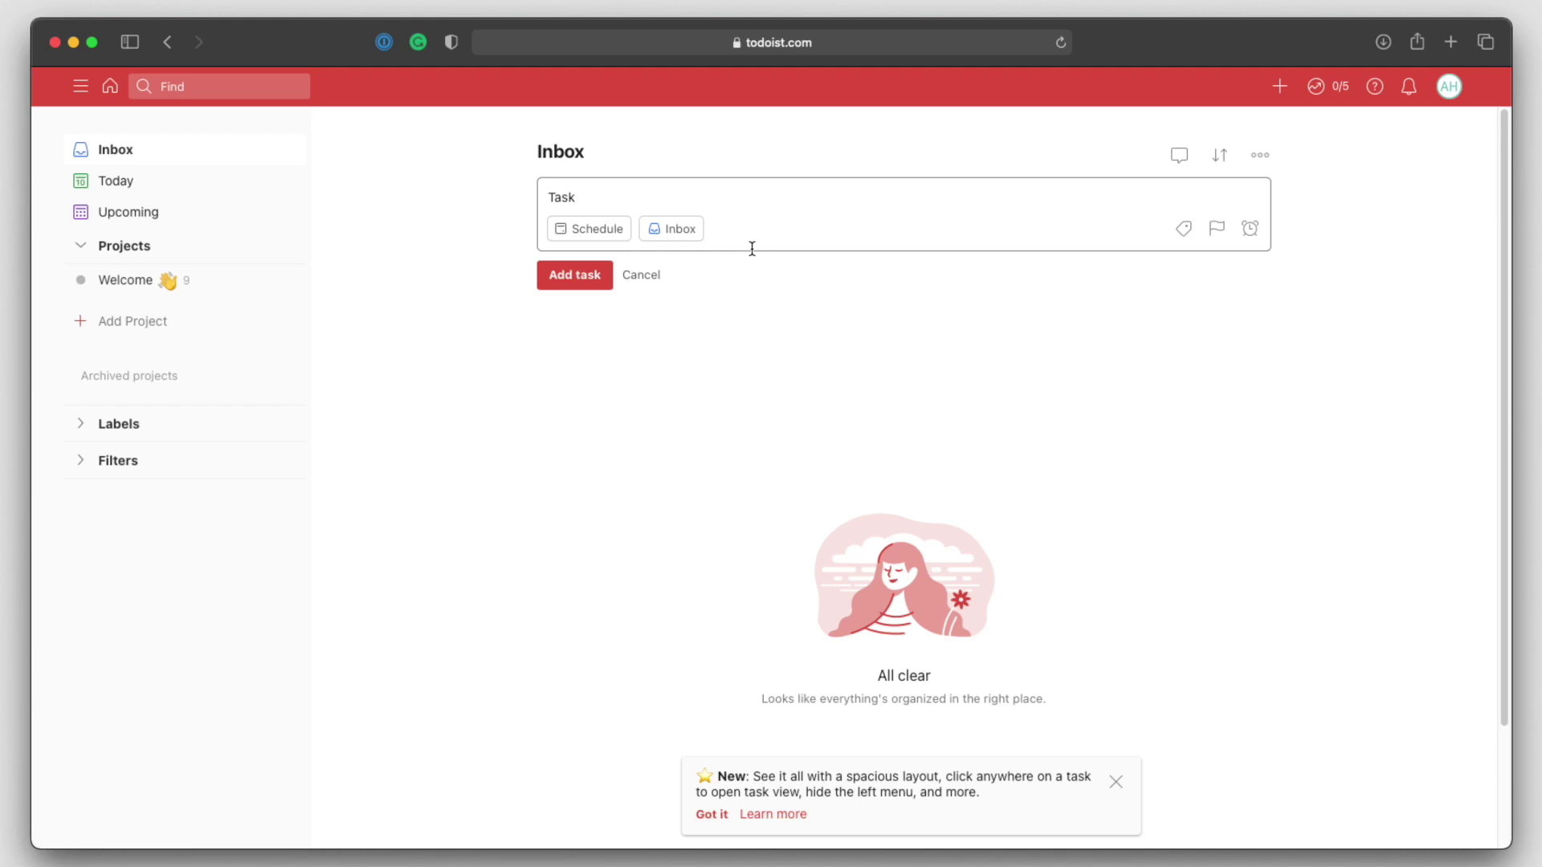
text( One)
key(Return)
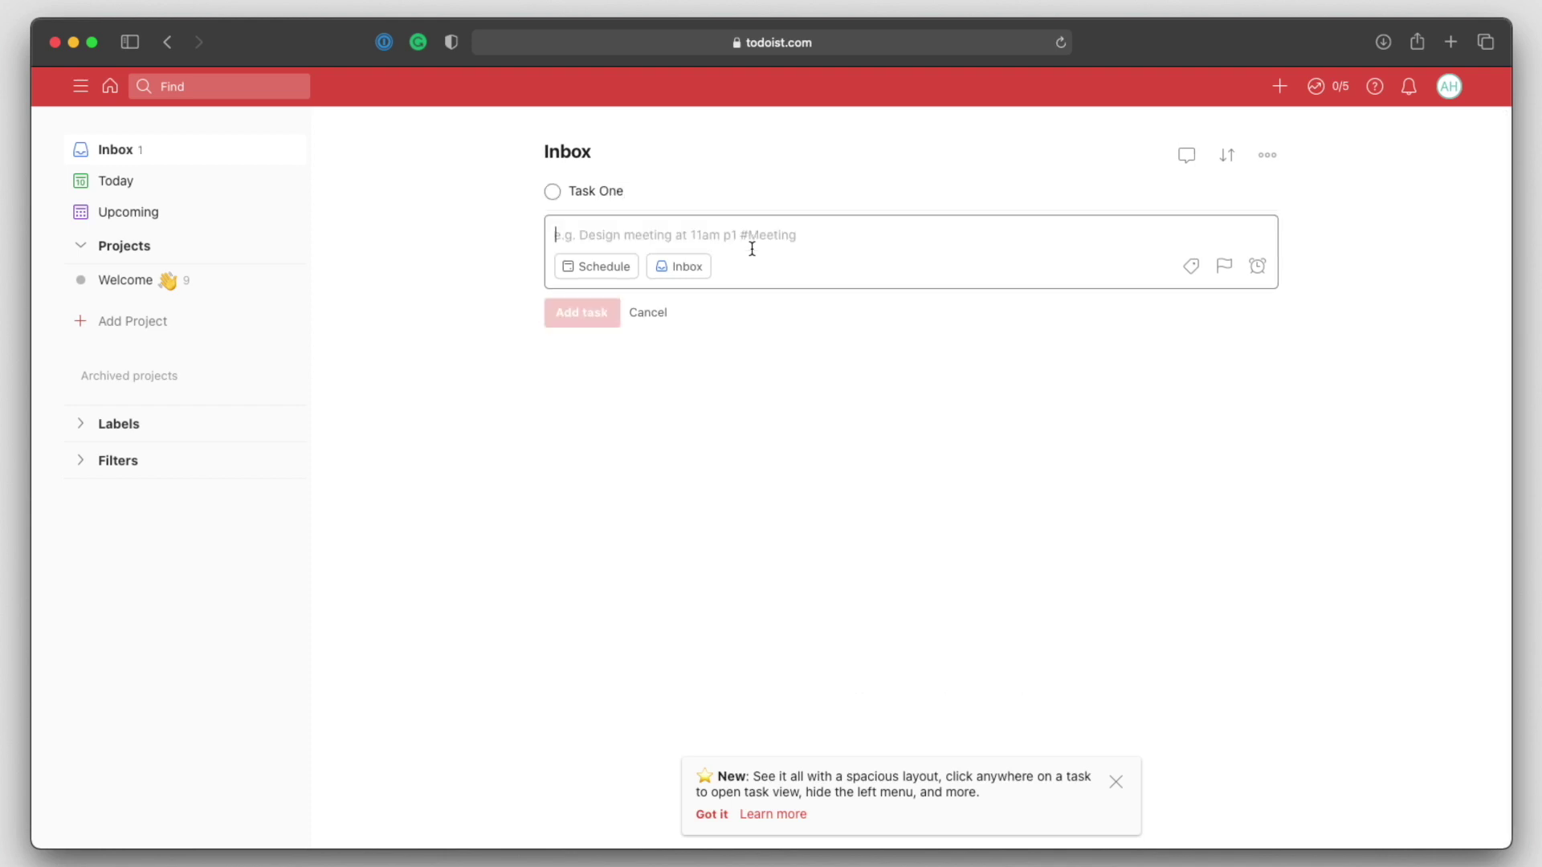
text(Task)
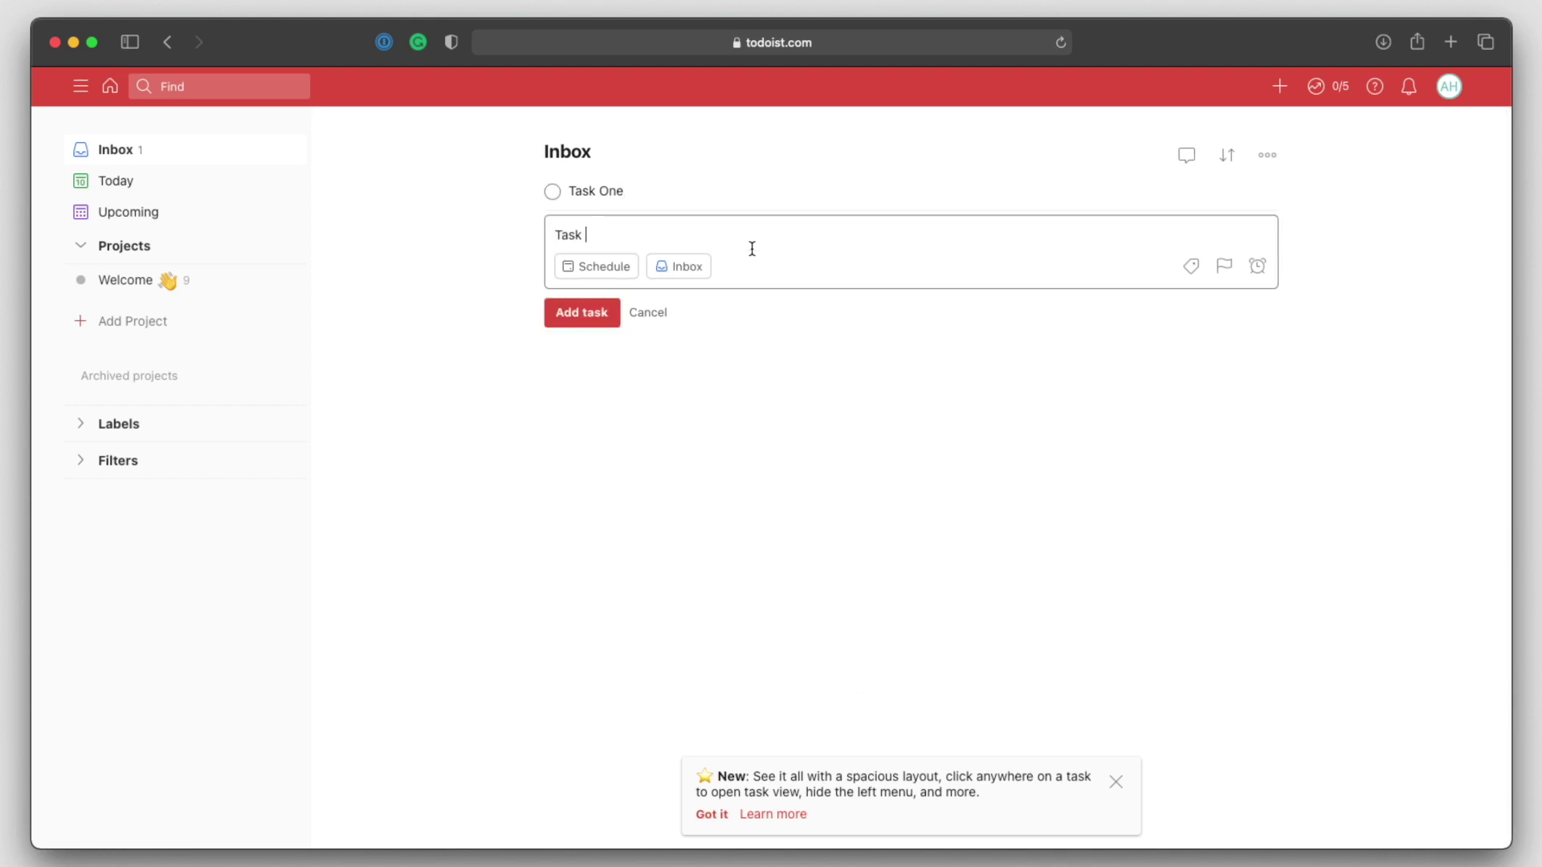
text( Two)
key(Return)
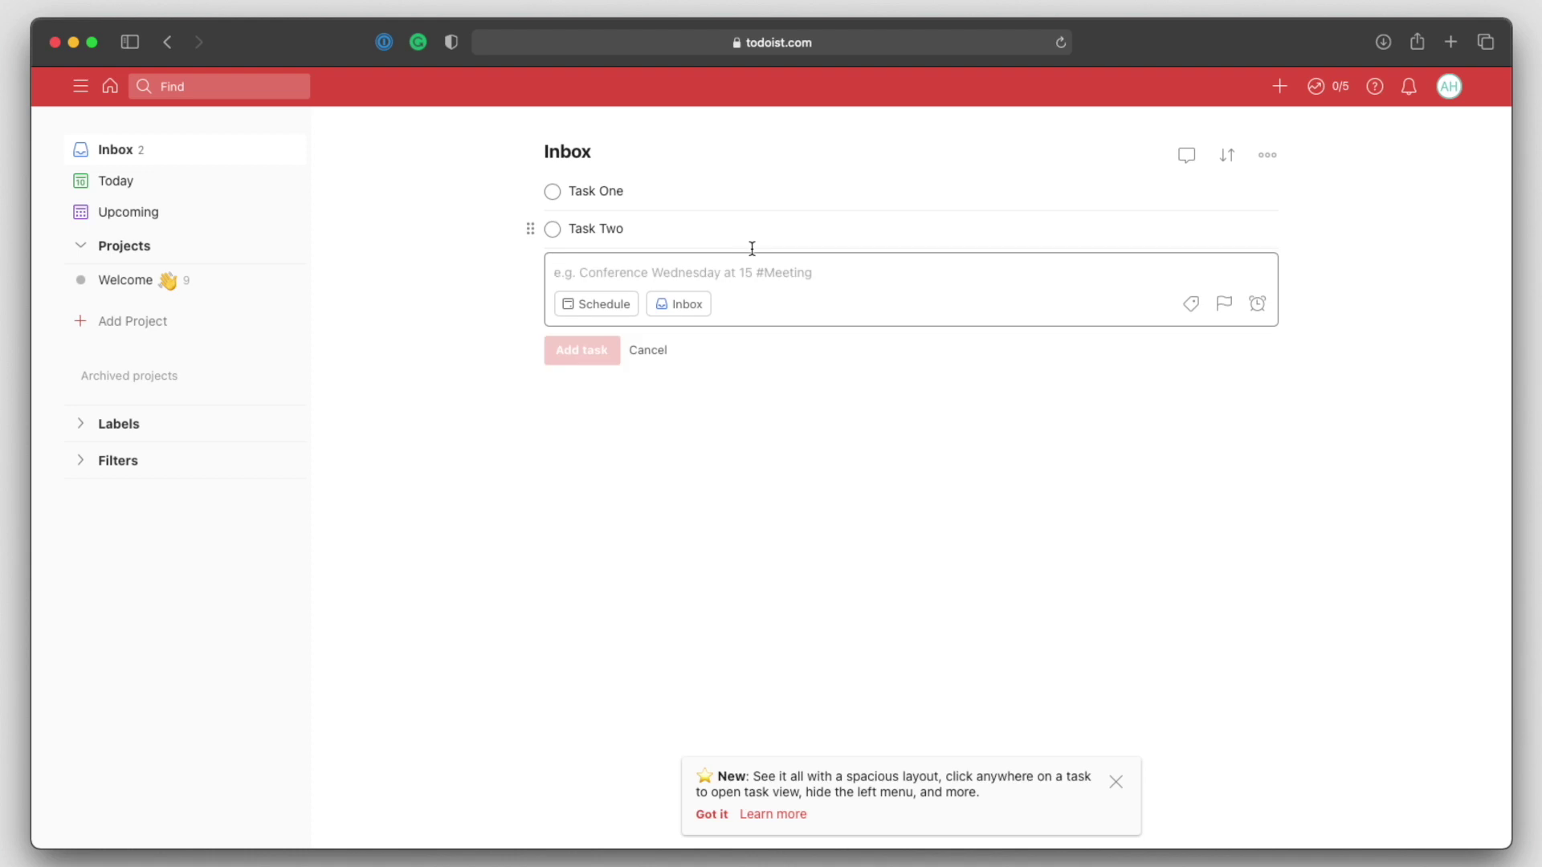
text(Task To)
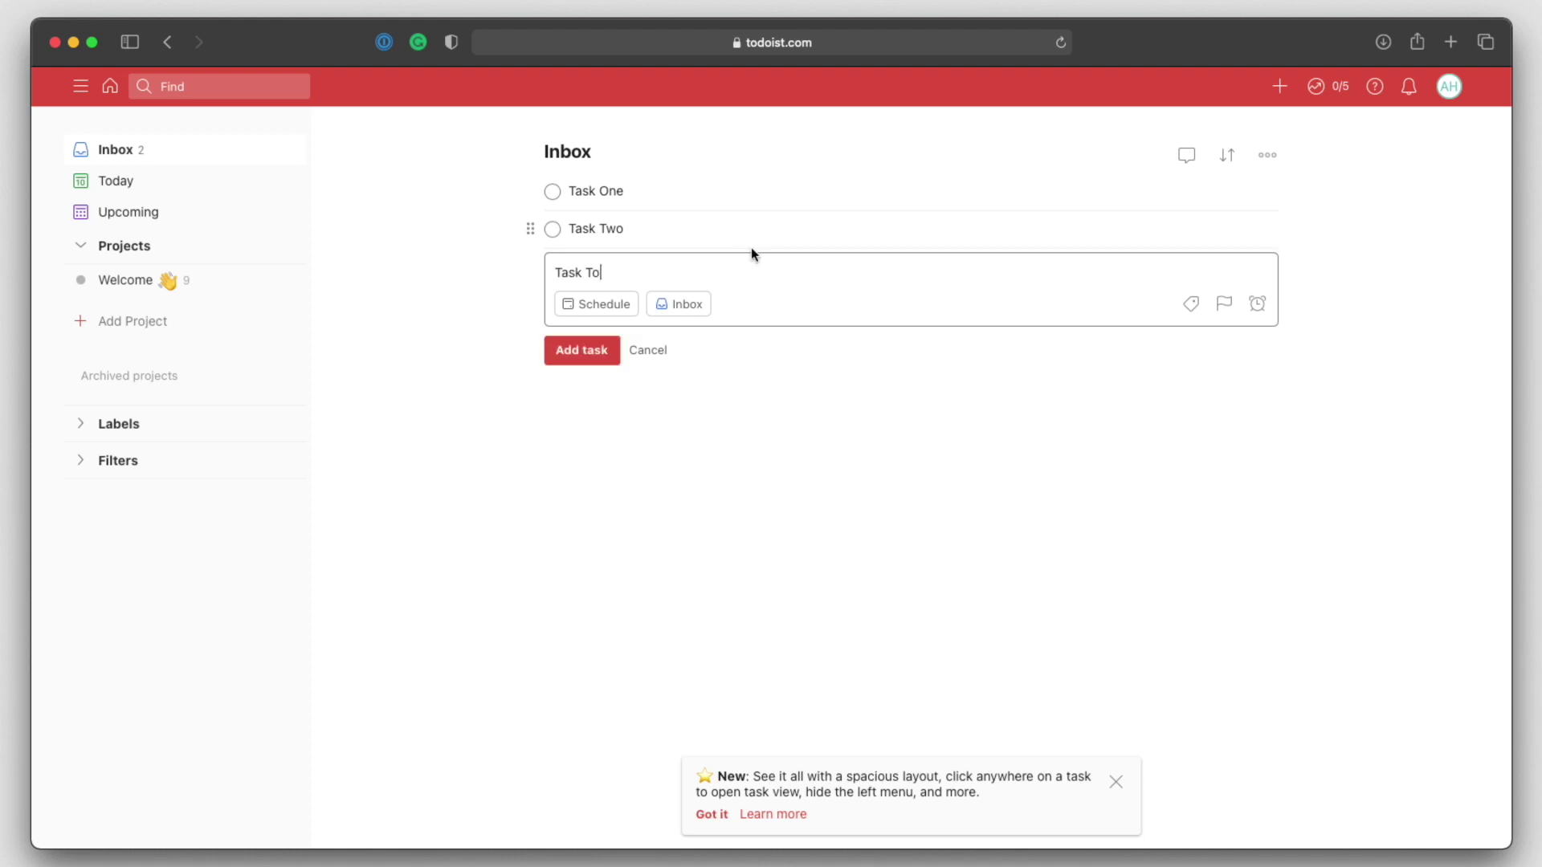
text(morrow)
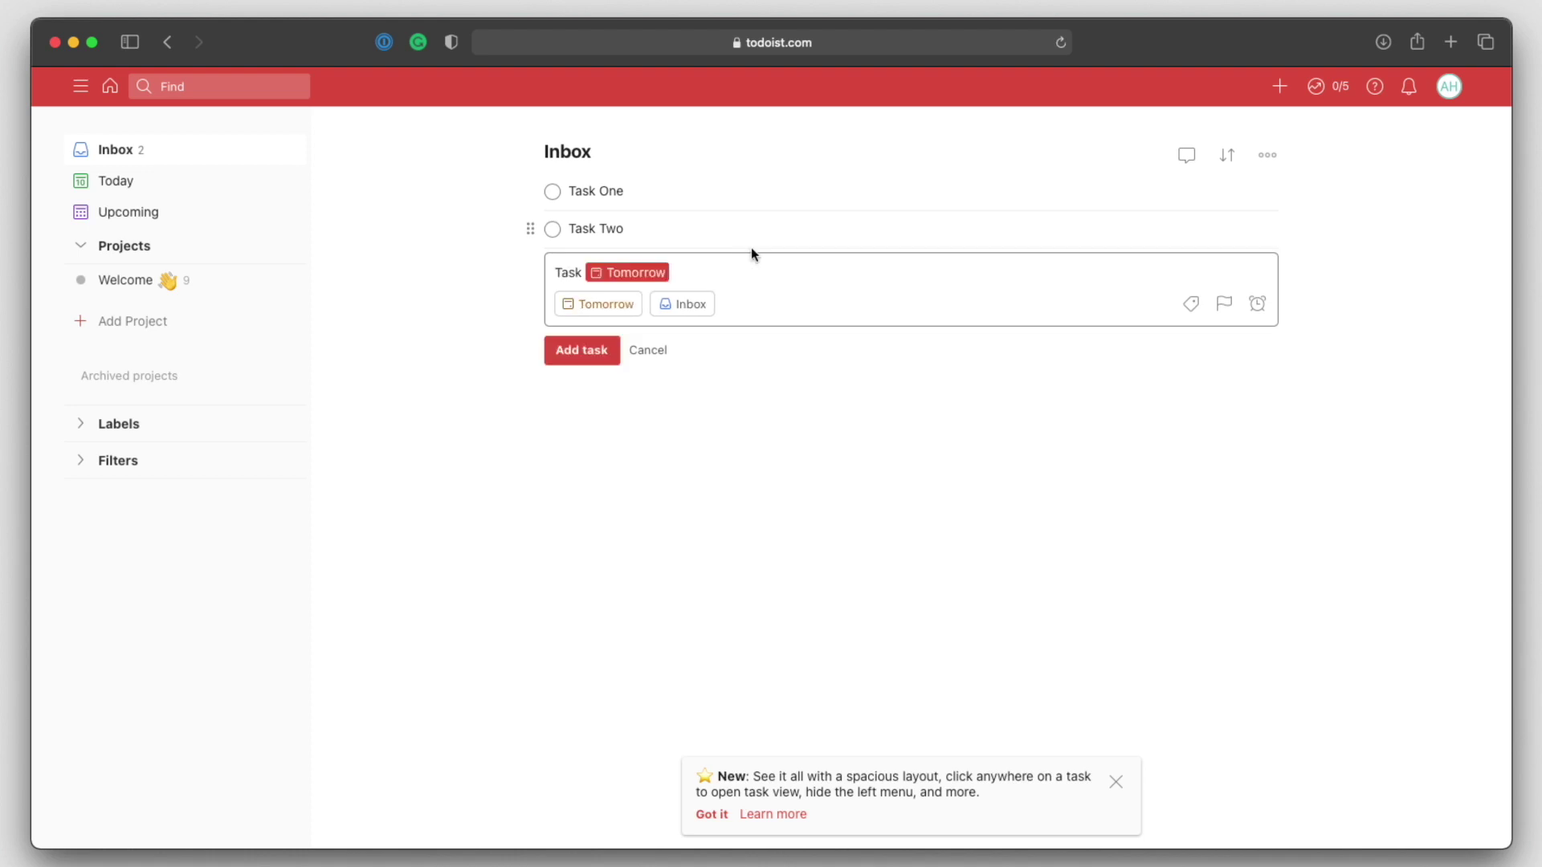
key(Return)
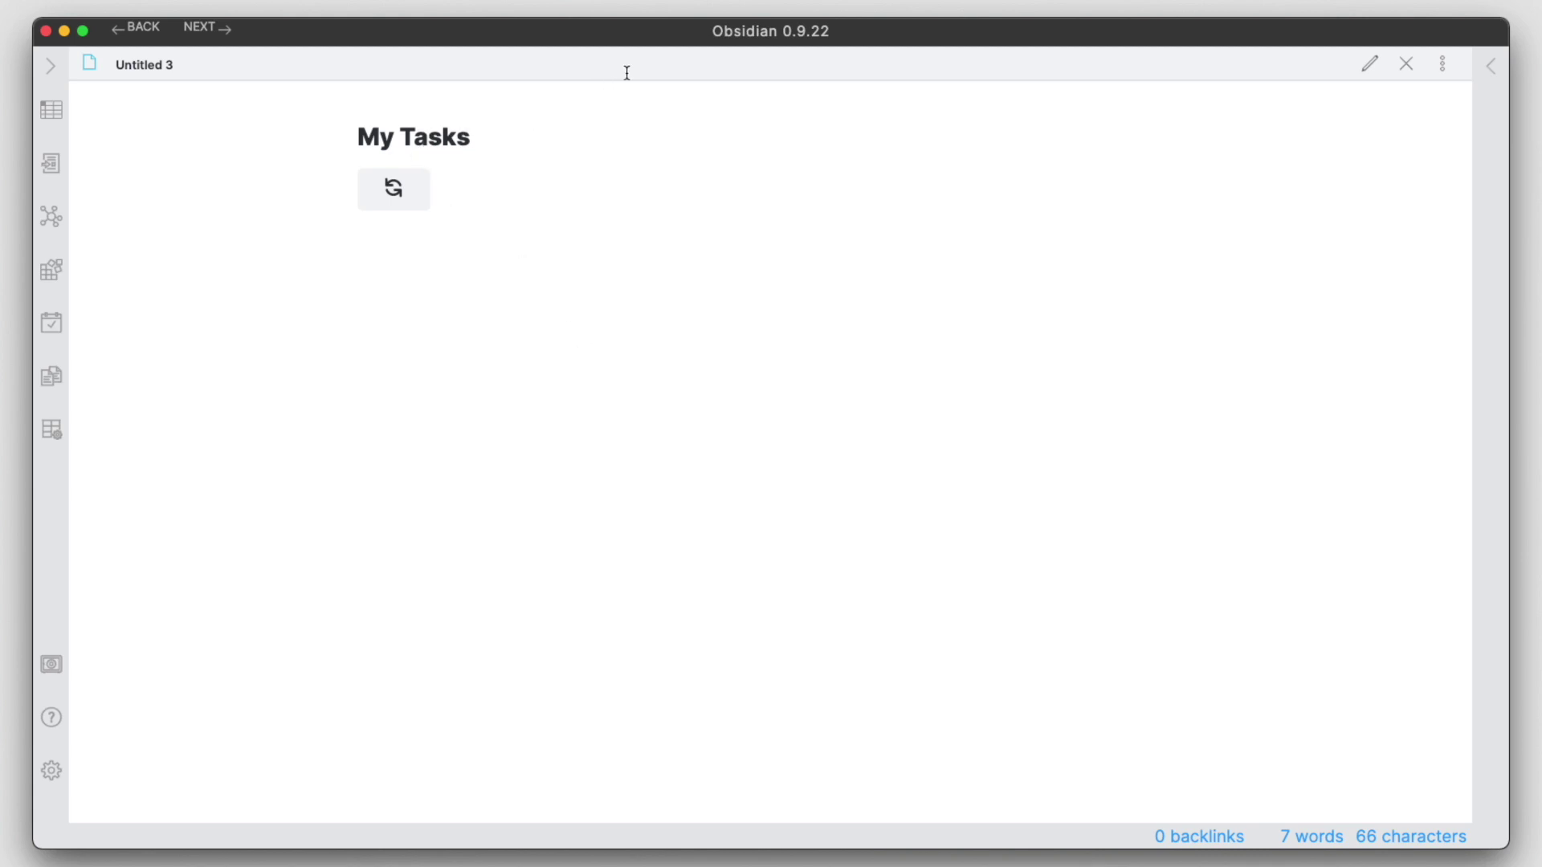
- Return to Obsidian and refresh My Tasks, which still lists no tasks
click(671, 34)
click(396, 189)
- Change the todoist block's filter from 'today | overdue' to 'today | tomorrow' and preview the resulting task list
click(1368, 65)
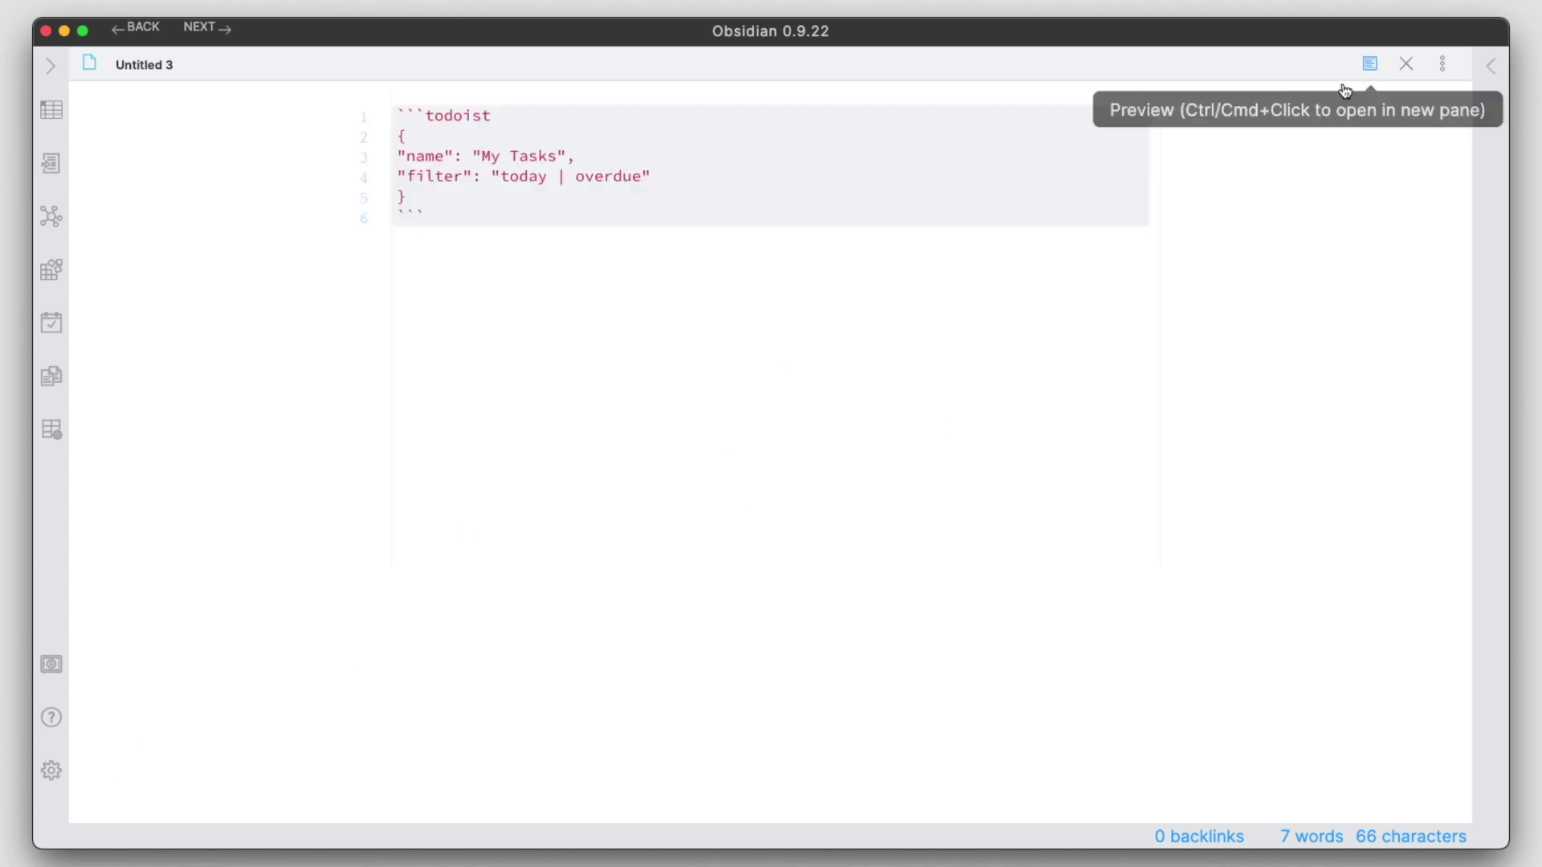
click(642, 177)
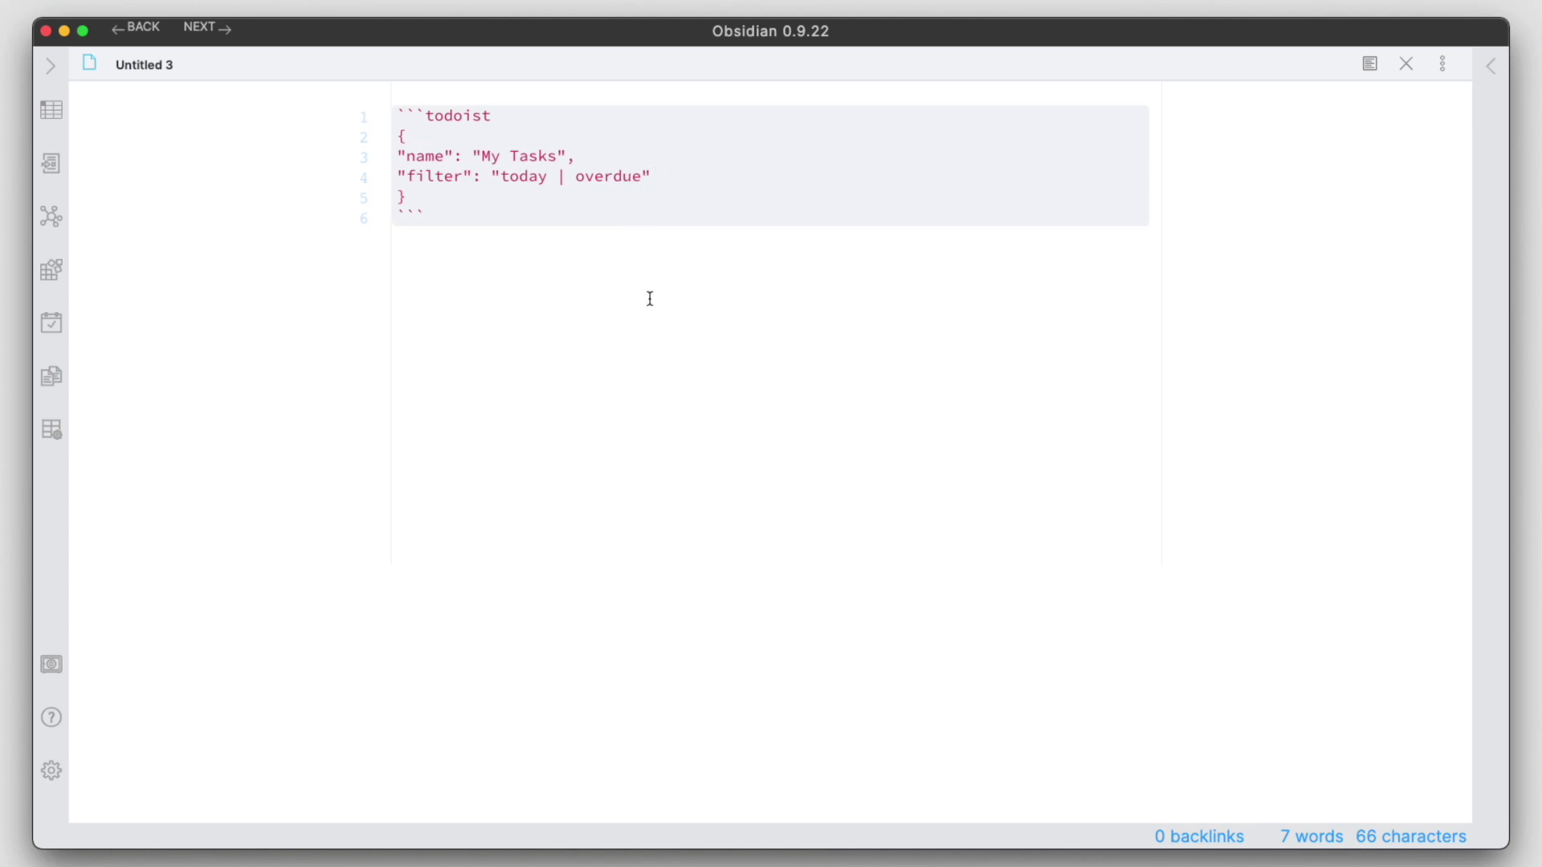
key(BackSpace)
key(BackSpace)
key(BackSpace)
key(BackSpace)
key(BackSpace)
key(BackSpace)
key(BackSpace)
key(BackSpace)
key(BackSpace)
key(BackSpace)
text(| tomorrow)
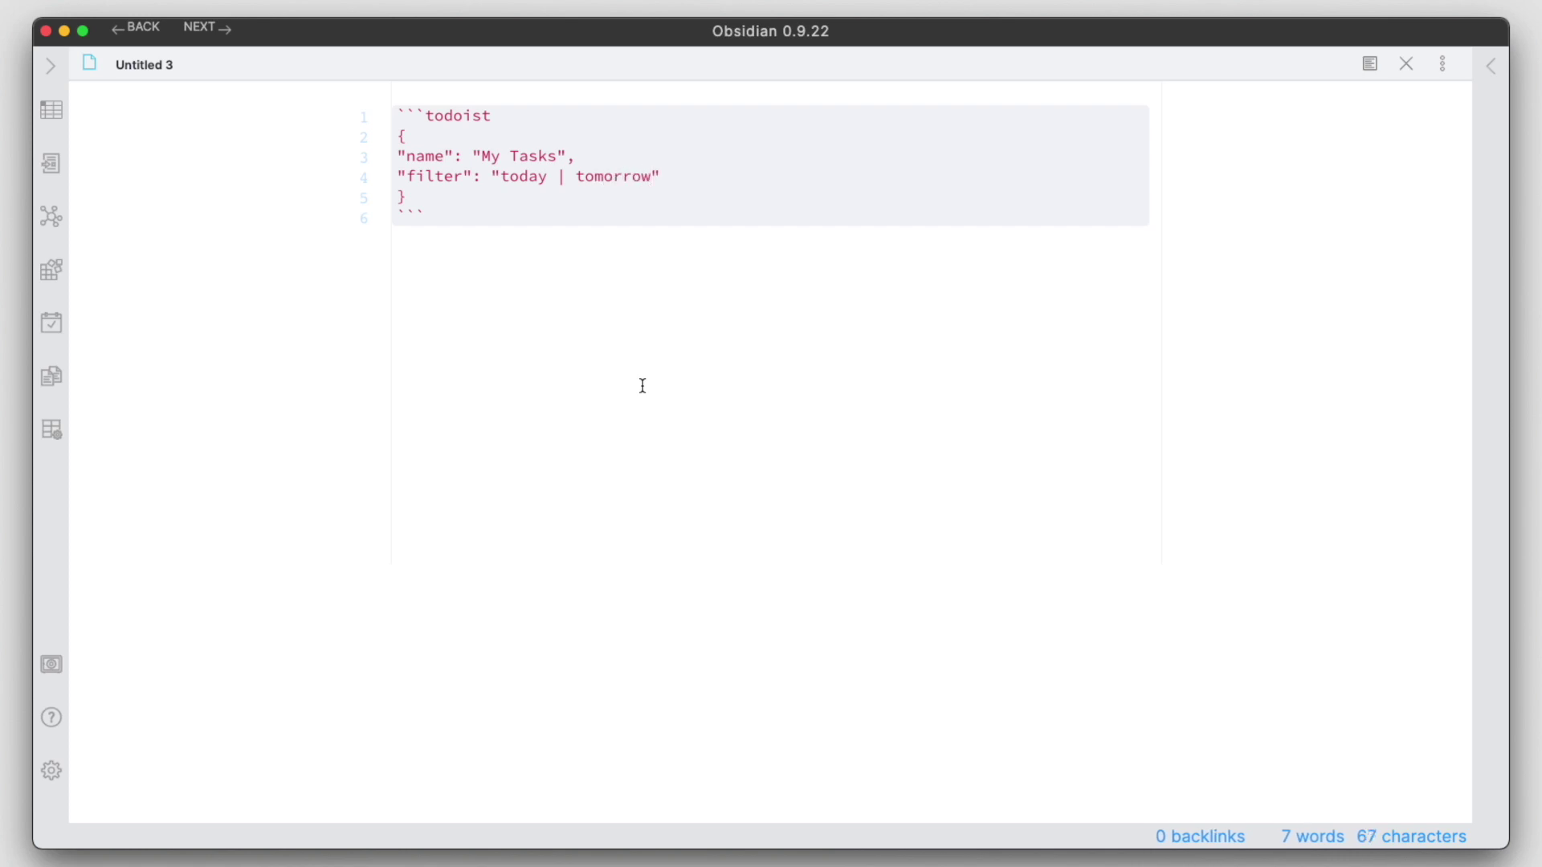
click(1370, 64)
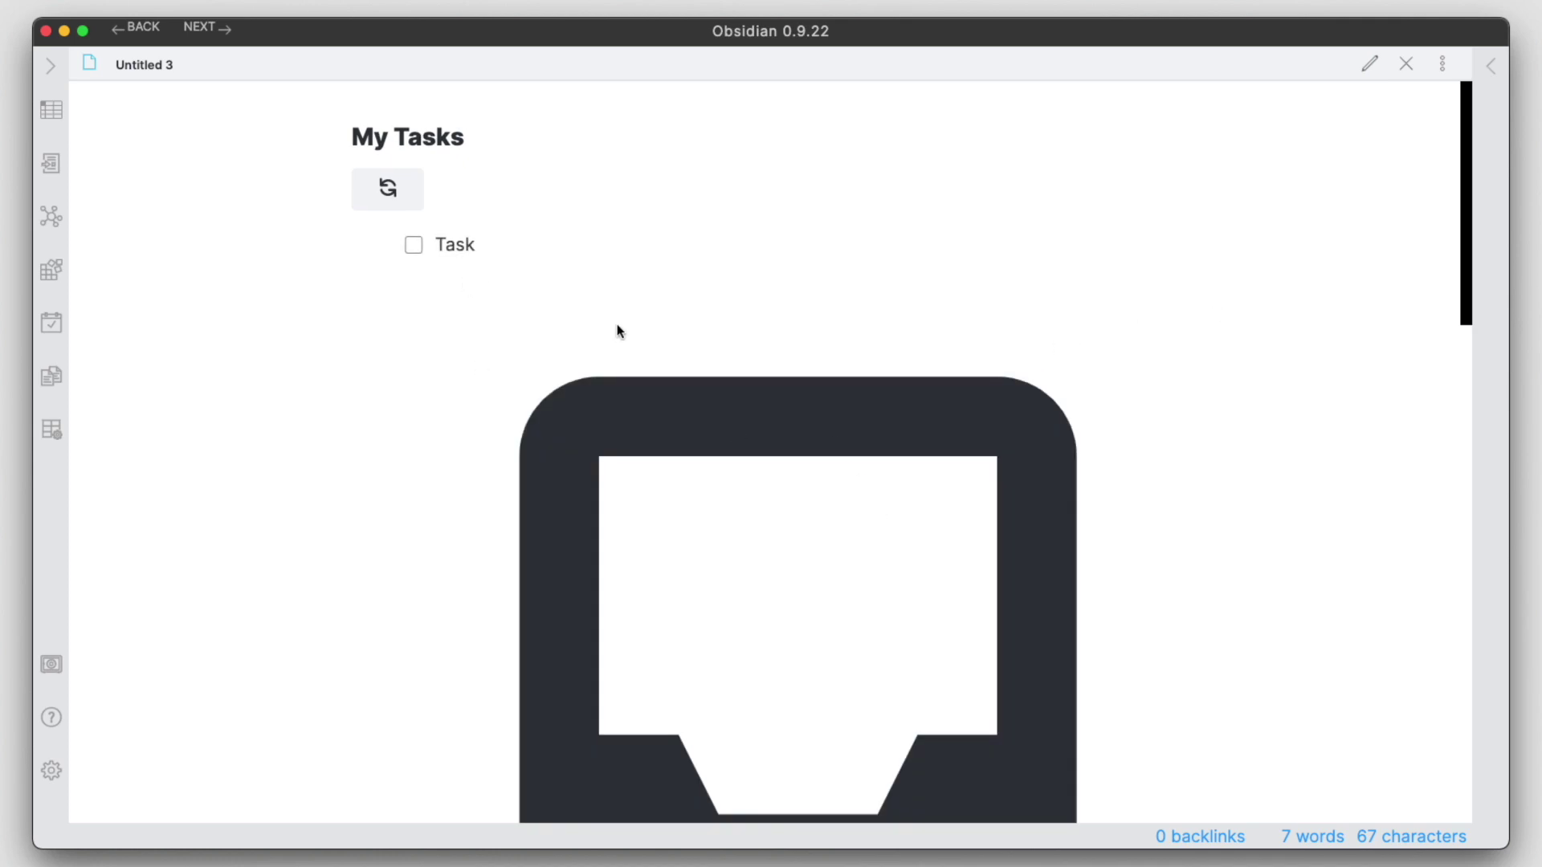
drag(1463, 198, 1435, 163)
drag(1466, 191, 1466, 449)
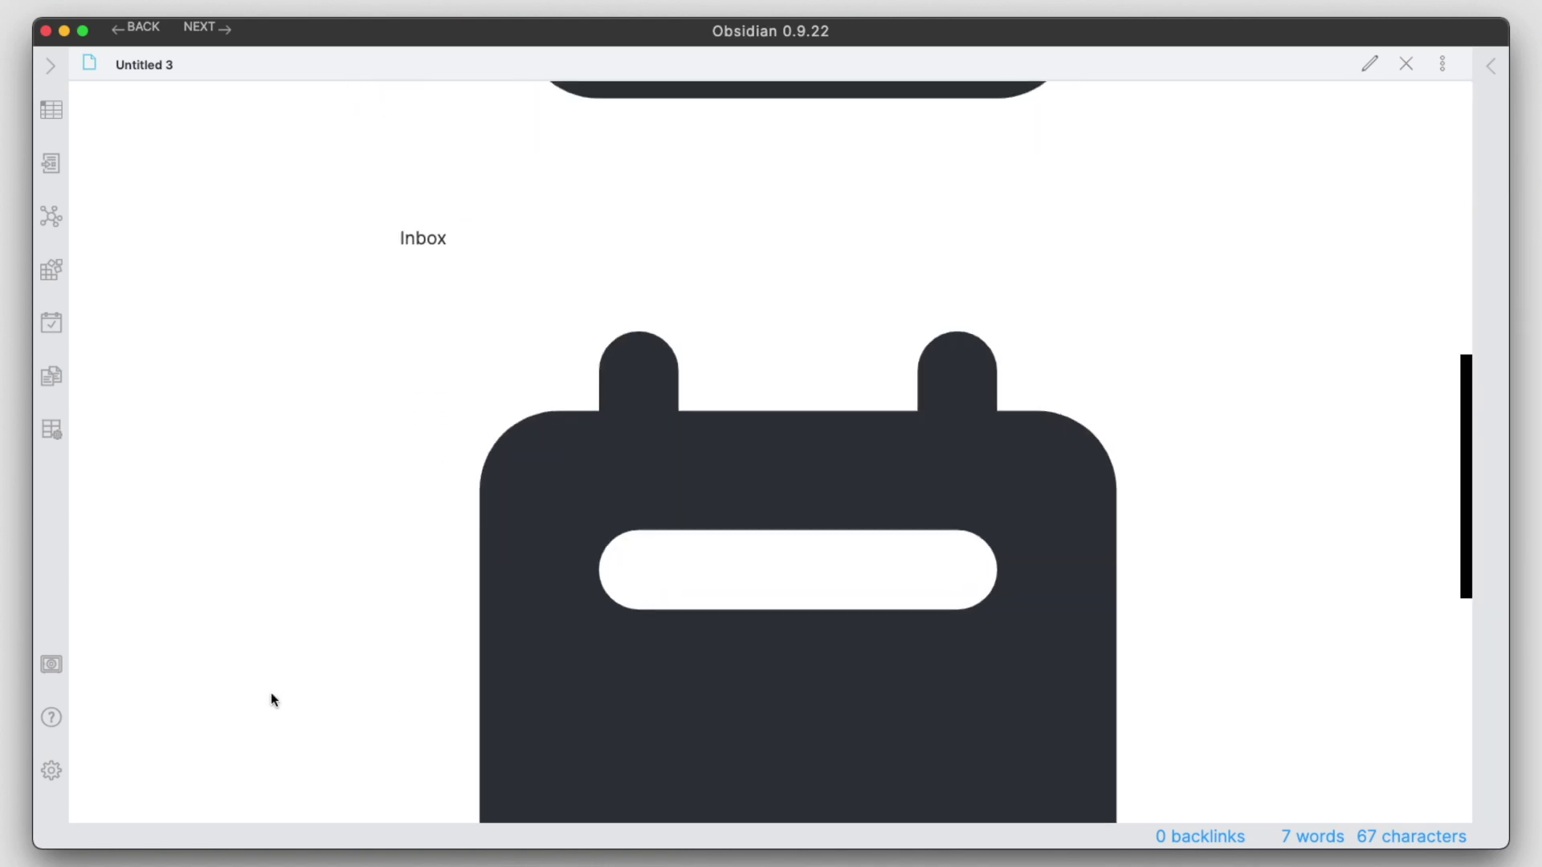
- Turn off Render date icon, Render project & section icon and Render labels icon in the Todoist Plugin settings
click(52, 771)
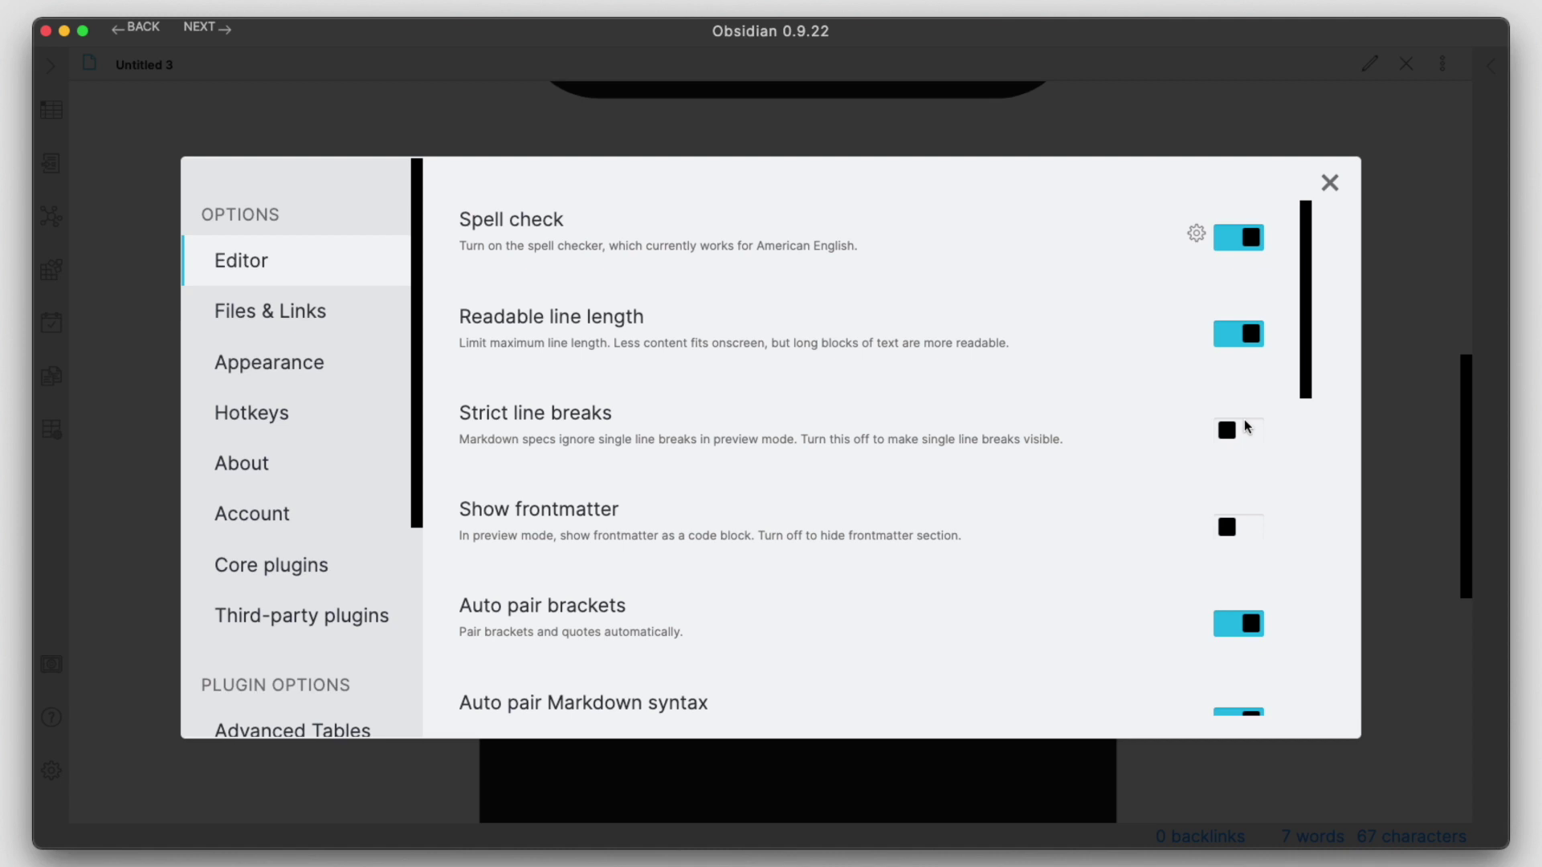
scroll(414, 554, down, 6)
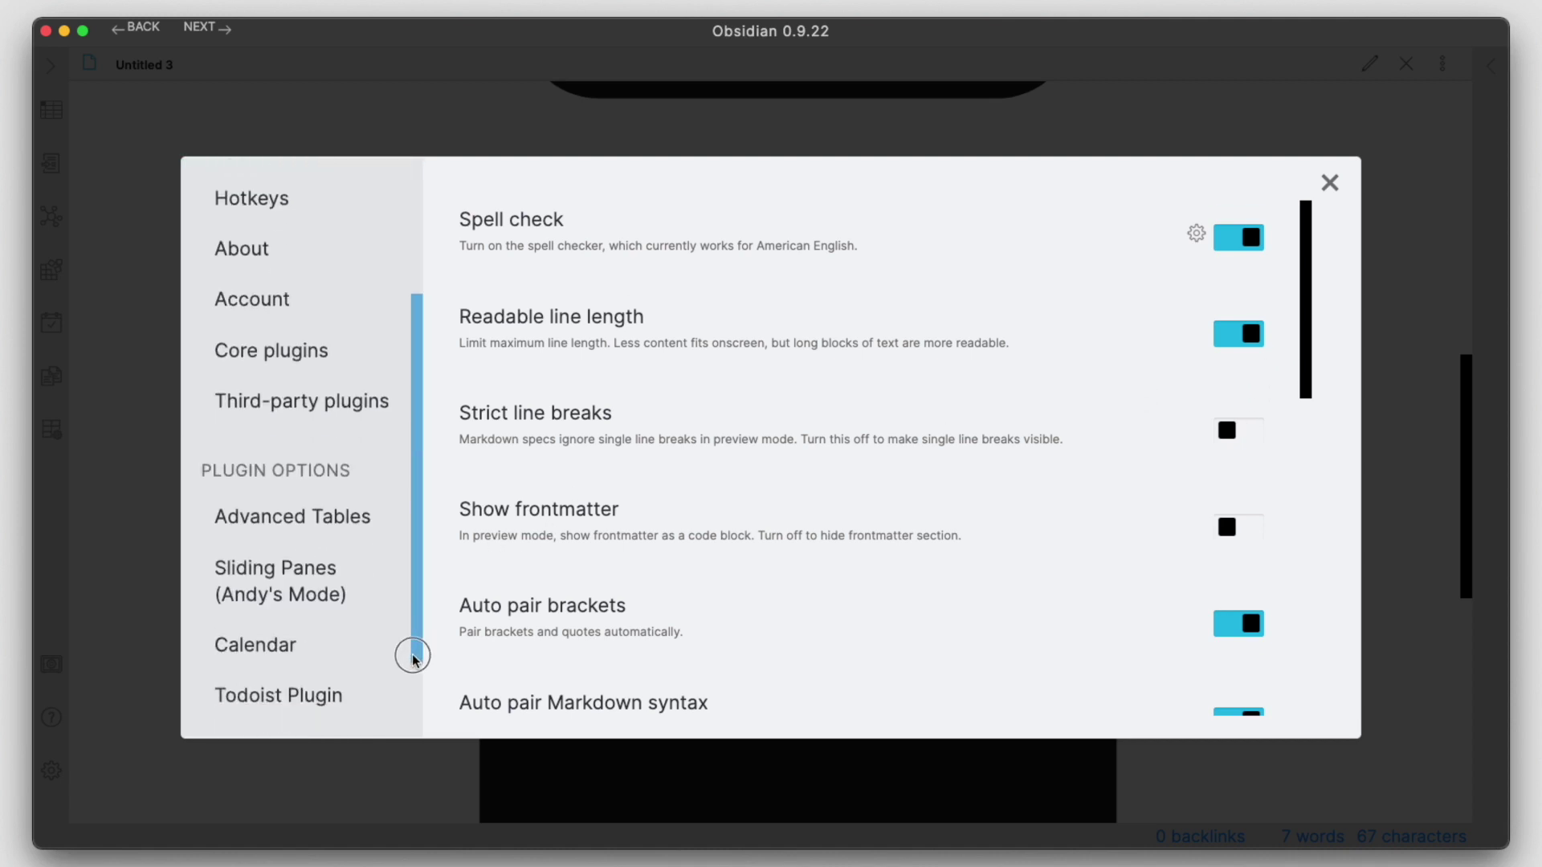
click(302, 679)
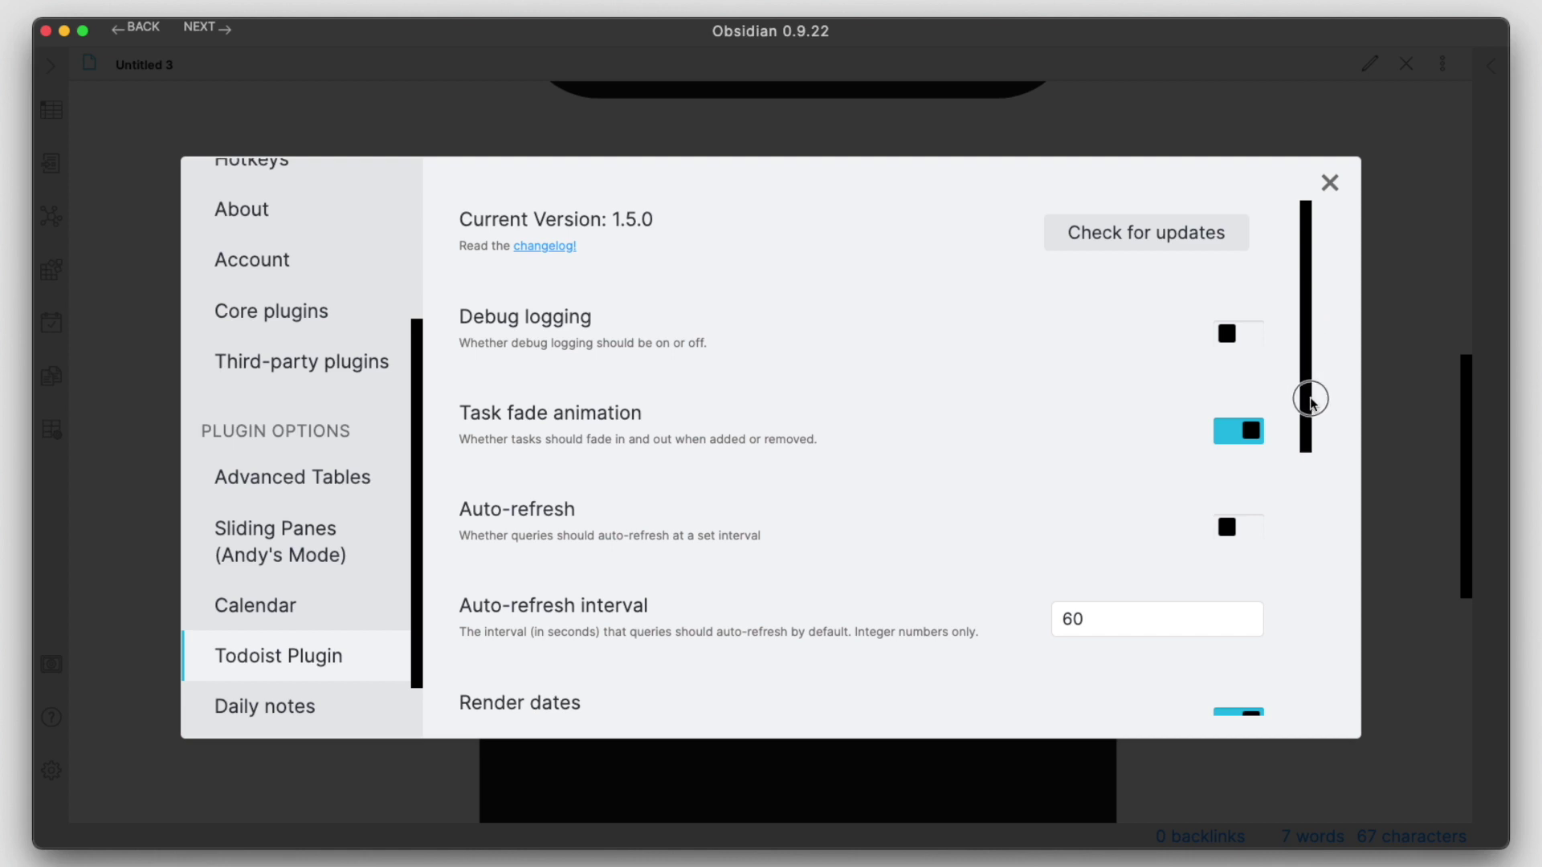
drag(1306, 359, 1306, 562)
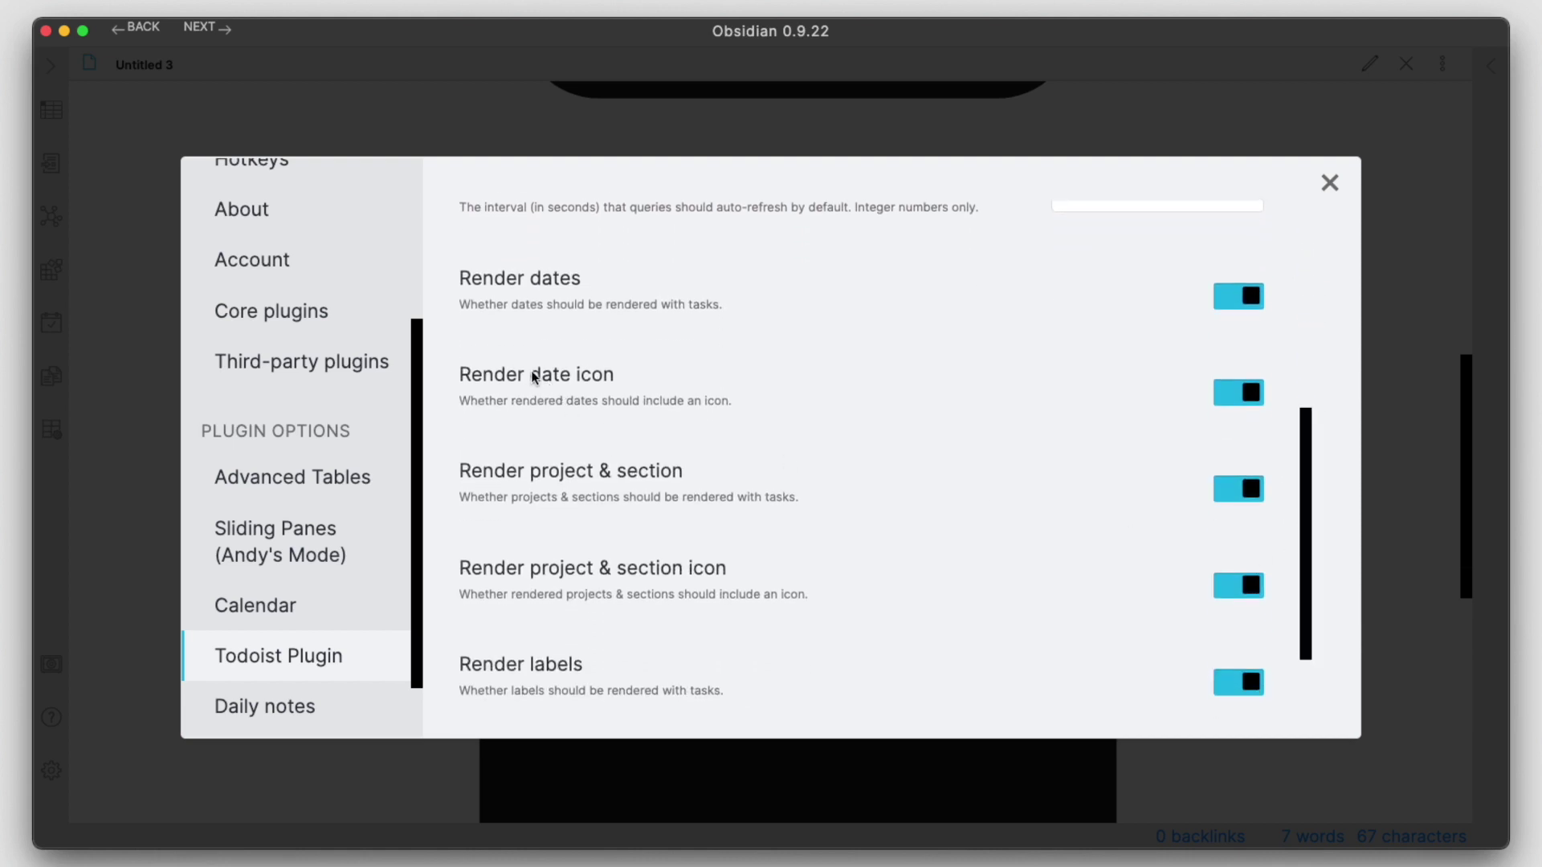
click(1238, 393)
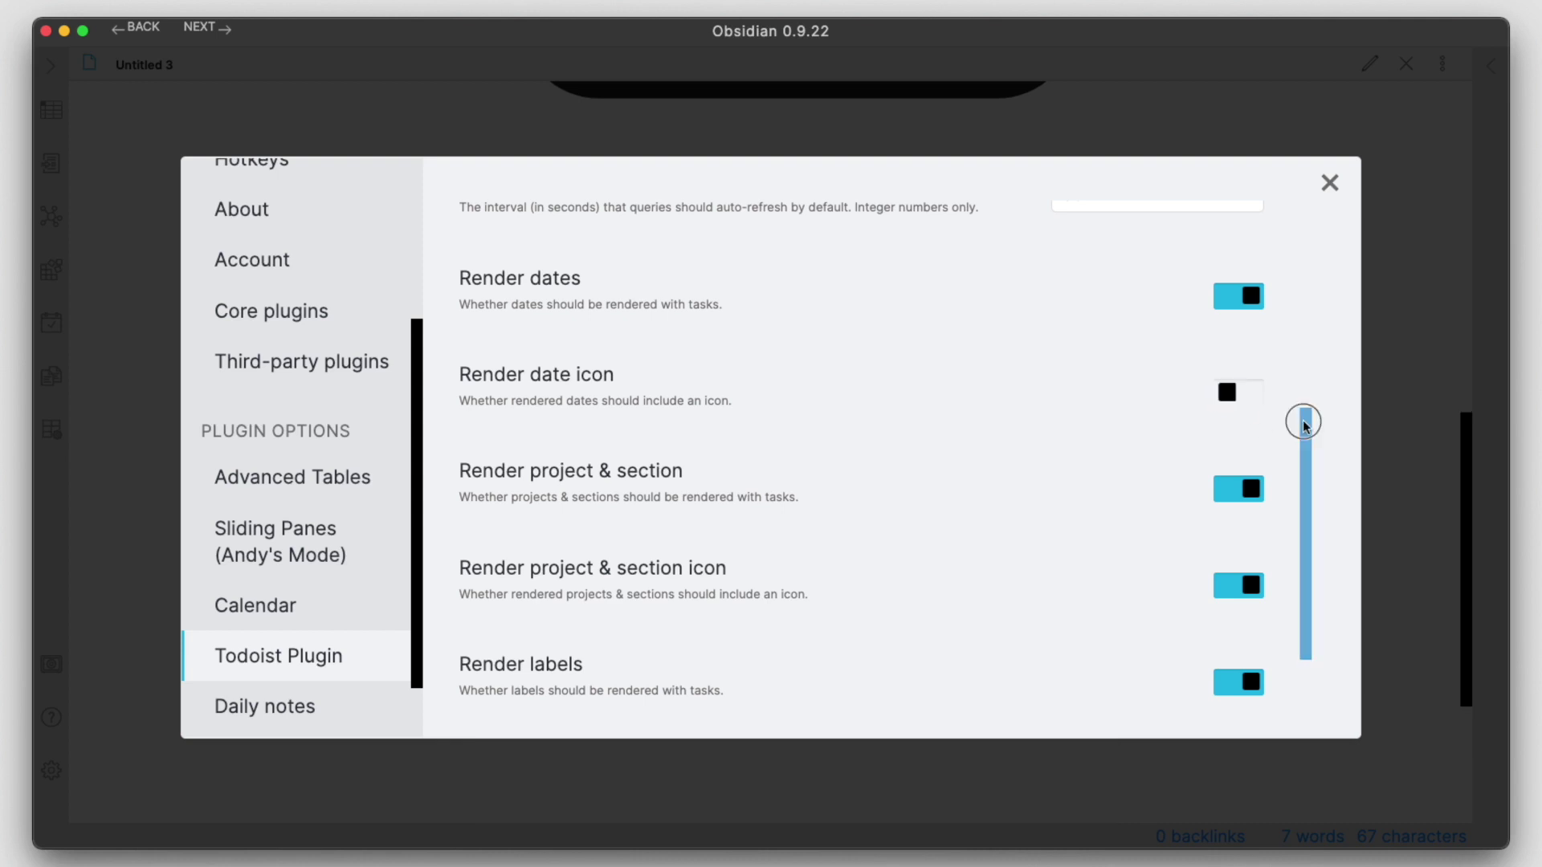
drag(1301, 420, 1303, 461)
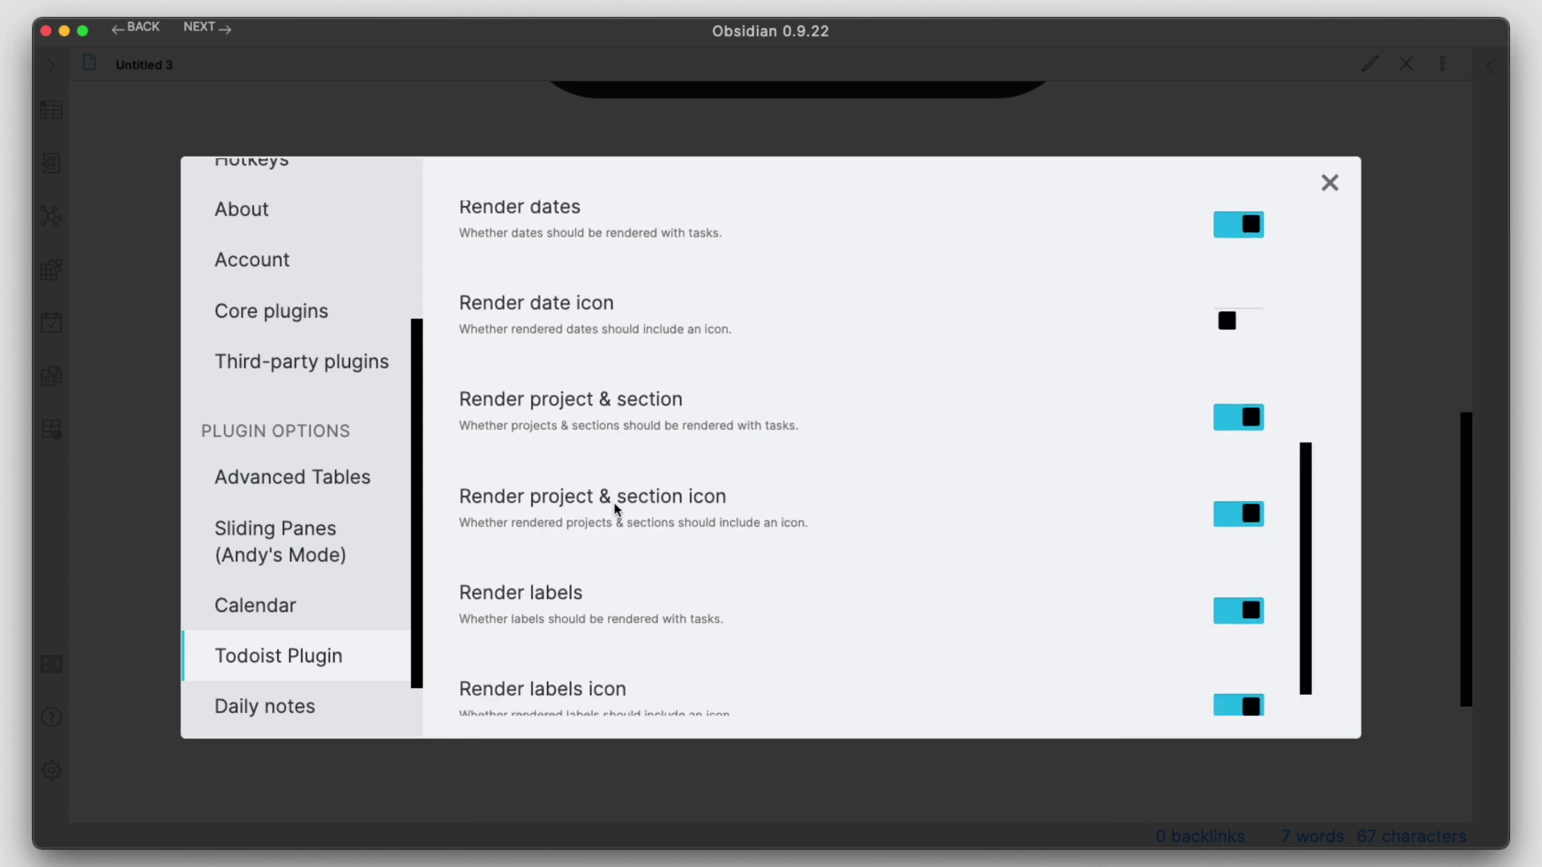
click(1243, 518)
drag(1309, 489, 1305, 537)
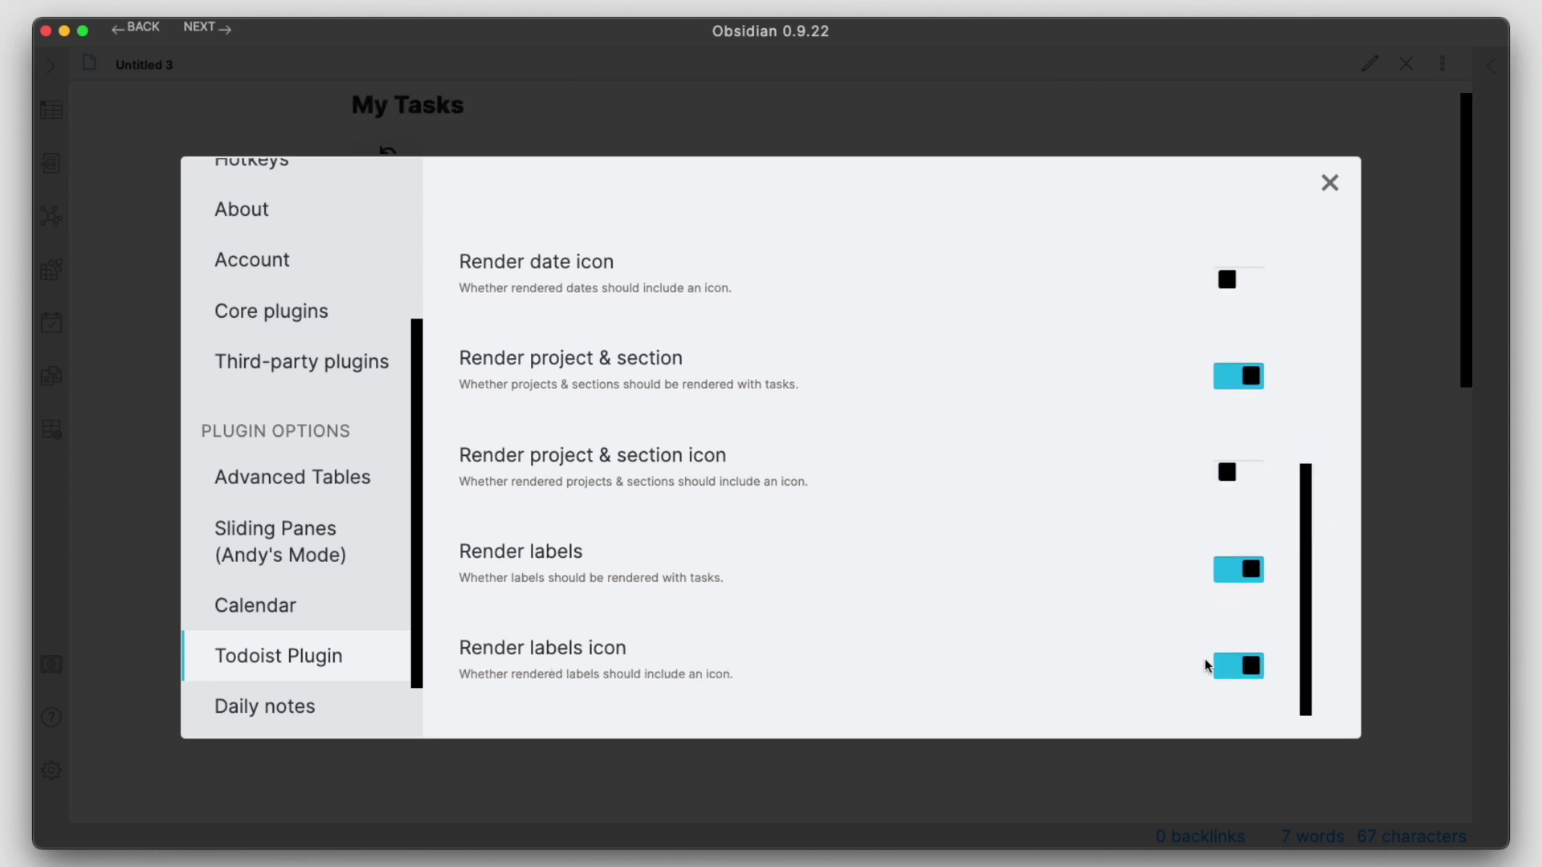
click(1235, 669)
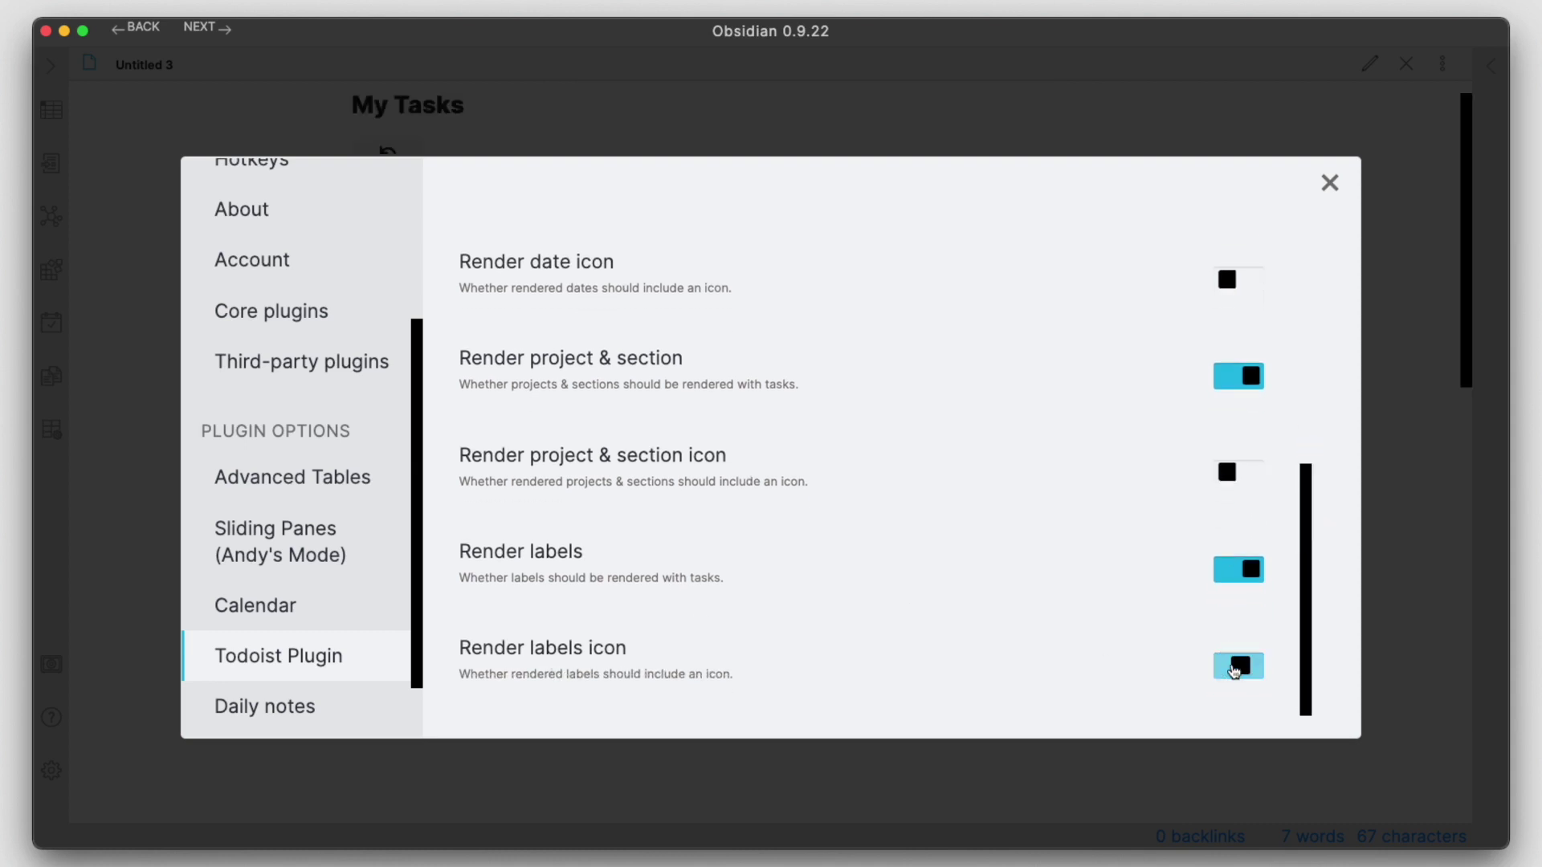
click(1328, 184)
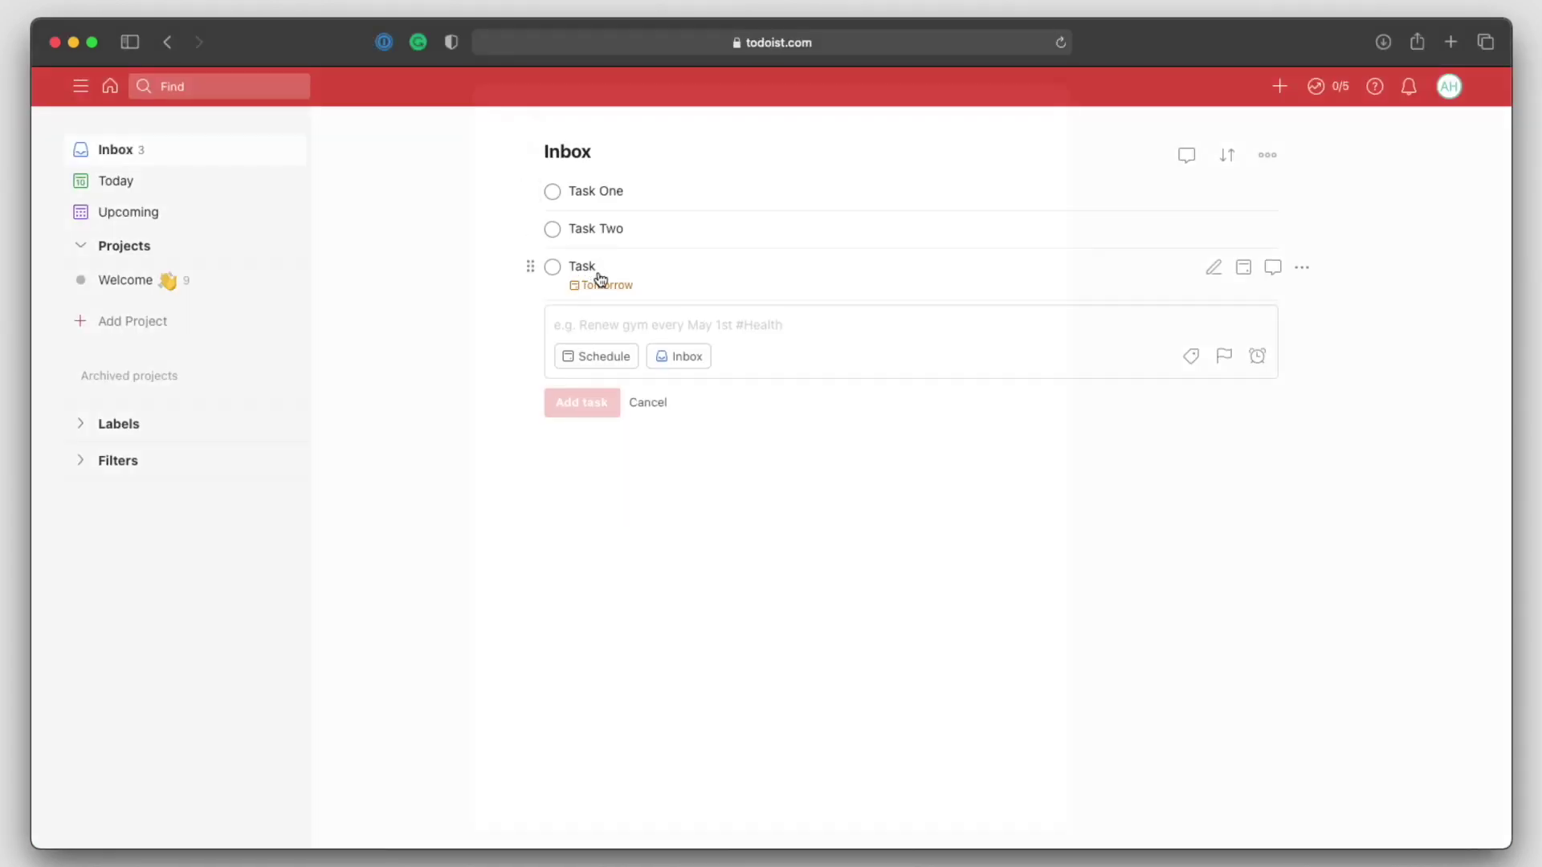
- Rename the Todoist Inbox task 'Task' to 'Task 1' and save it
click(599, 277)
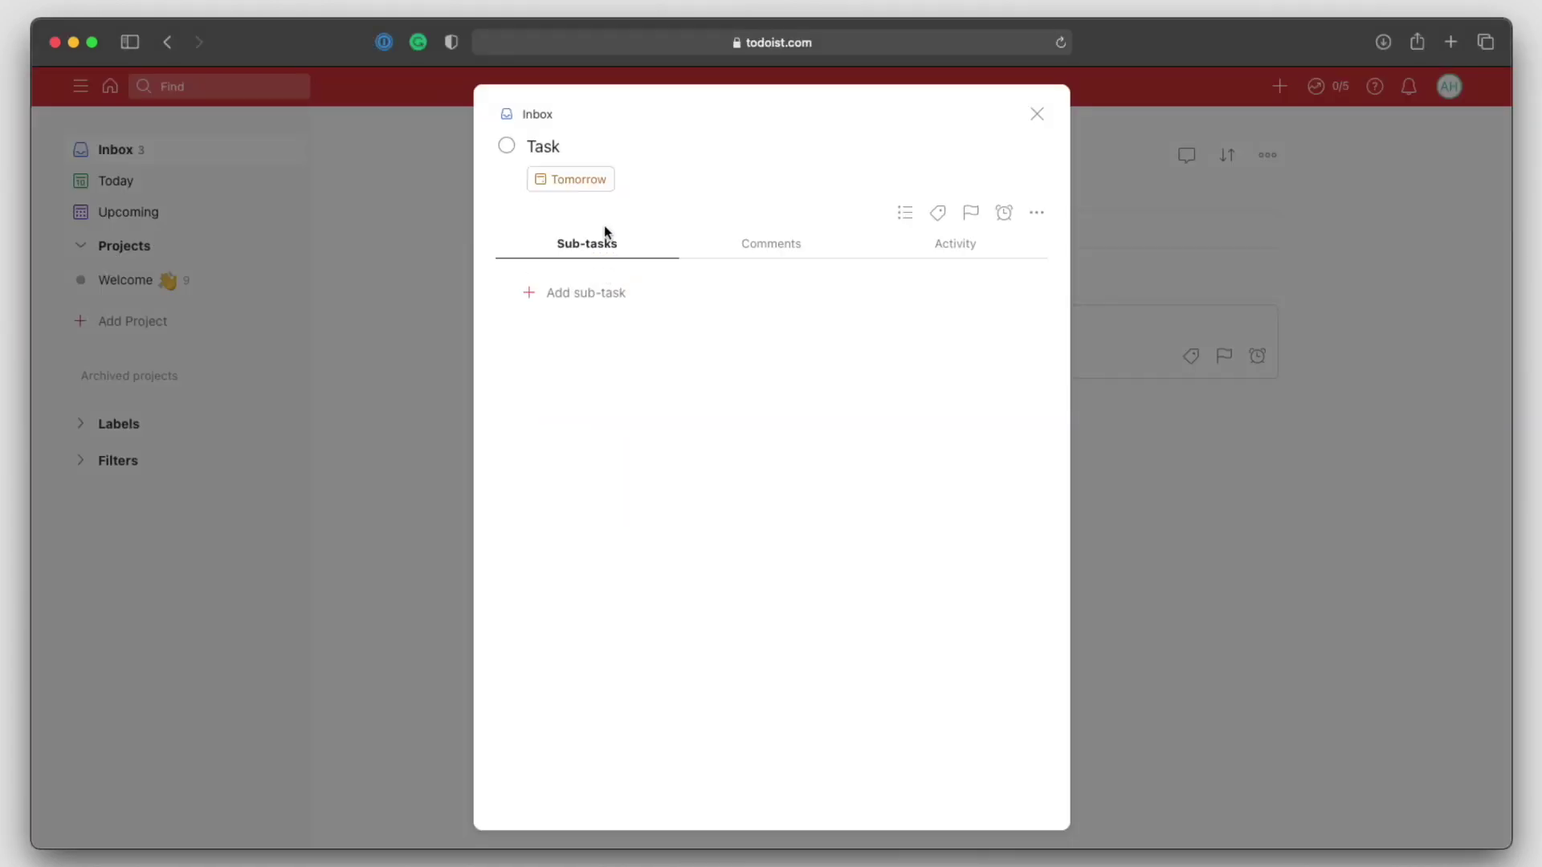
click(564, 148)
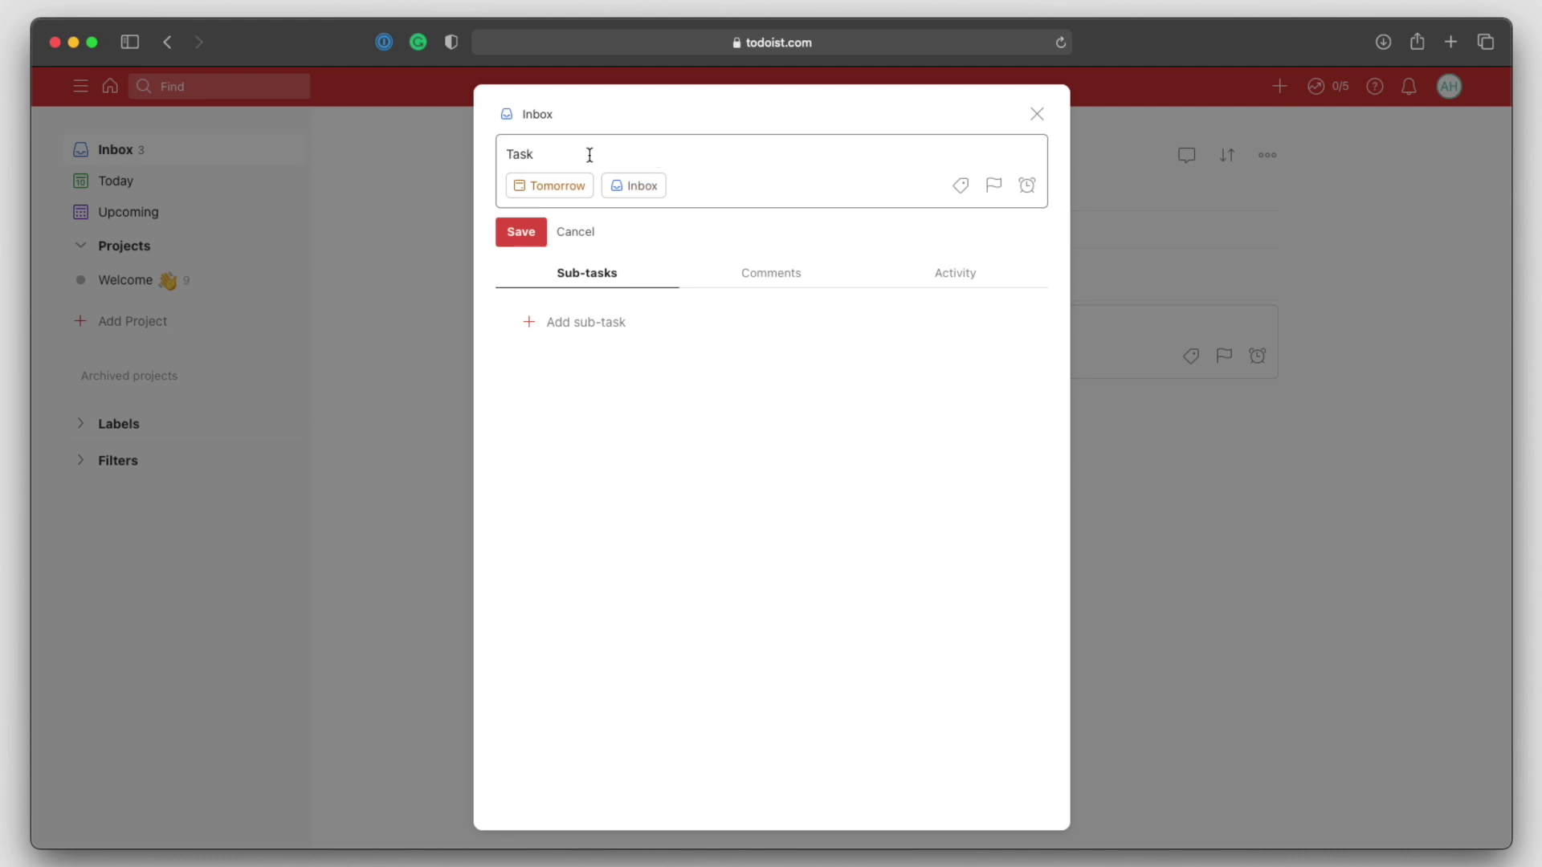
text(1)
click(530, 240)
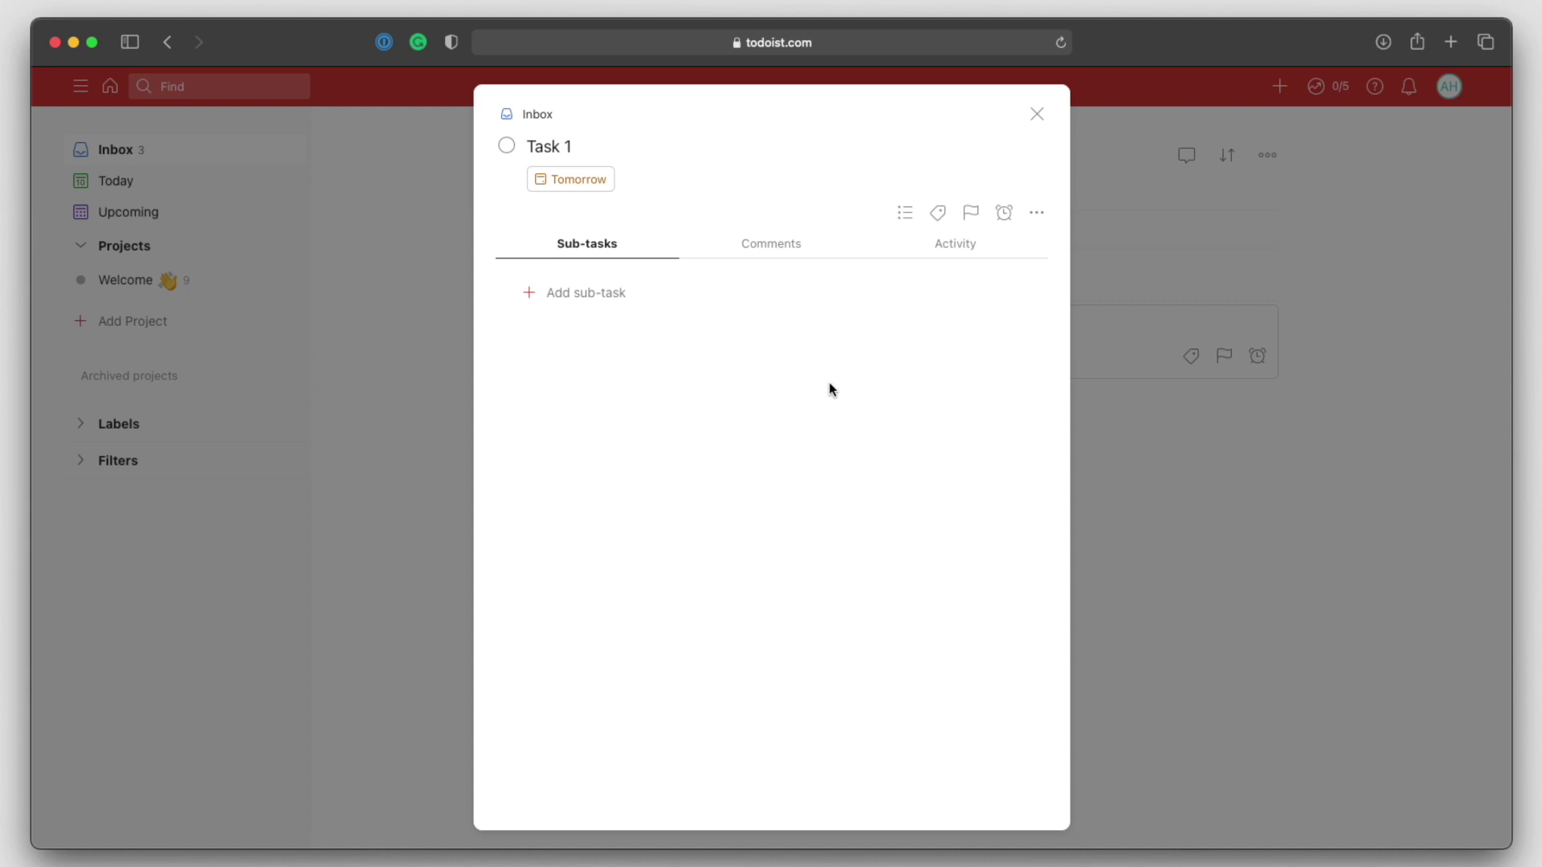
click(1035, 115)
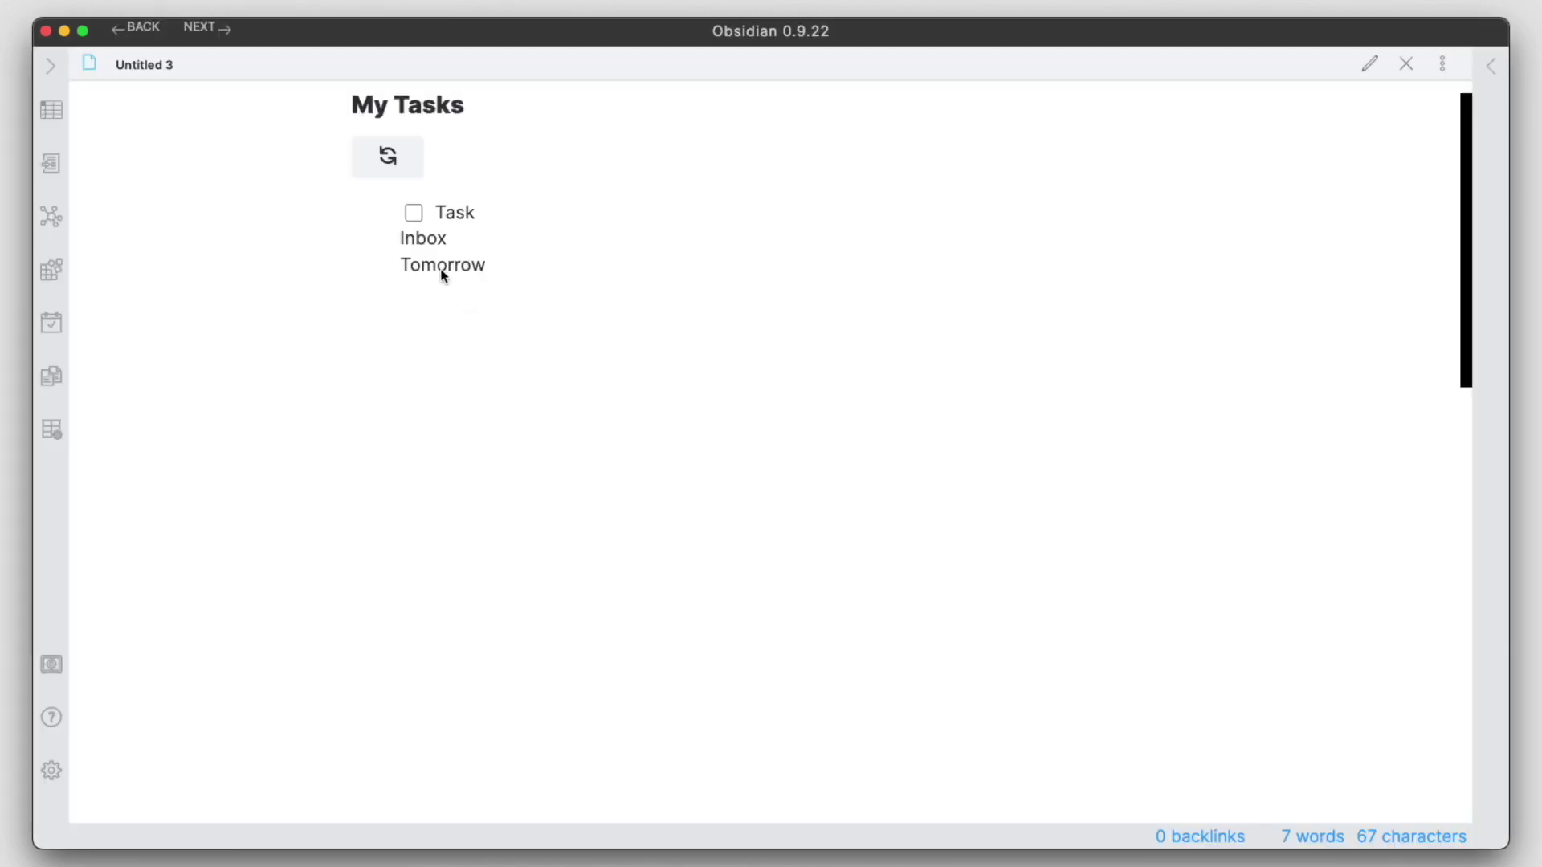
- Re-sync My Tasks so it shows 'Task 1', then highlight its title and due date text
click(388, 155)
drag(437, 212, 495, 217)
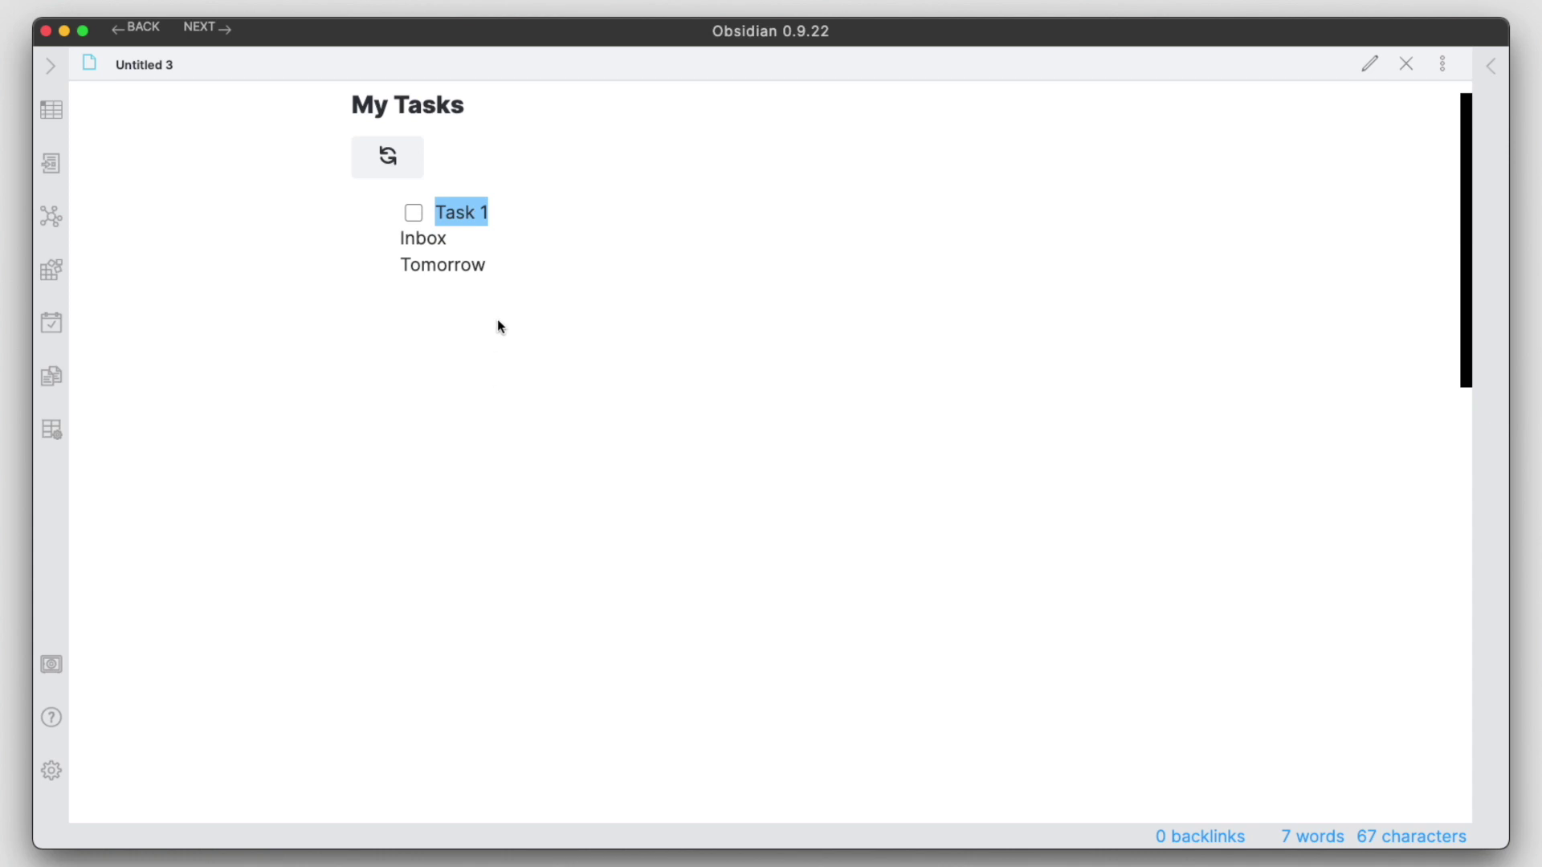
click(418, 241)
drag(401, 238, 499, 317)
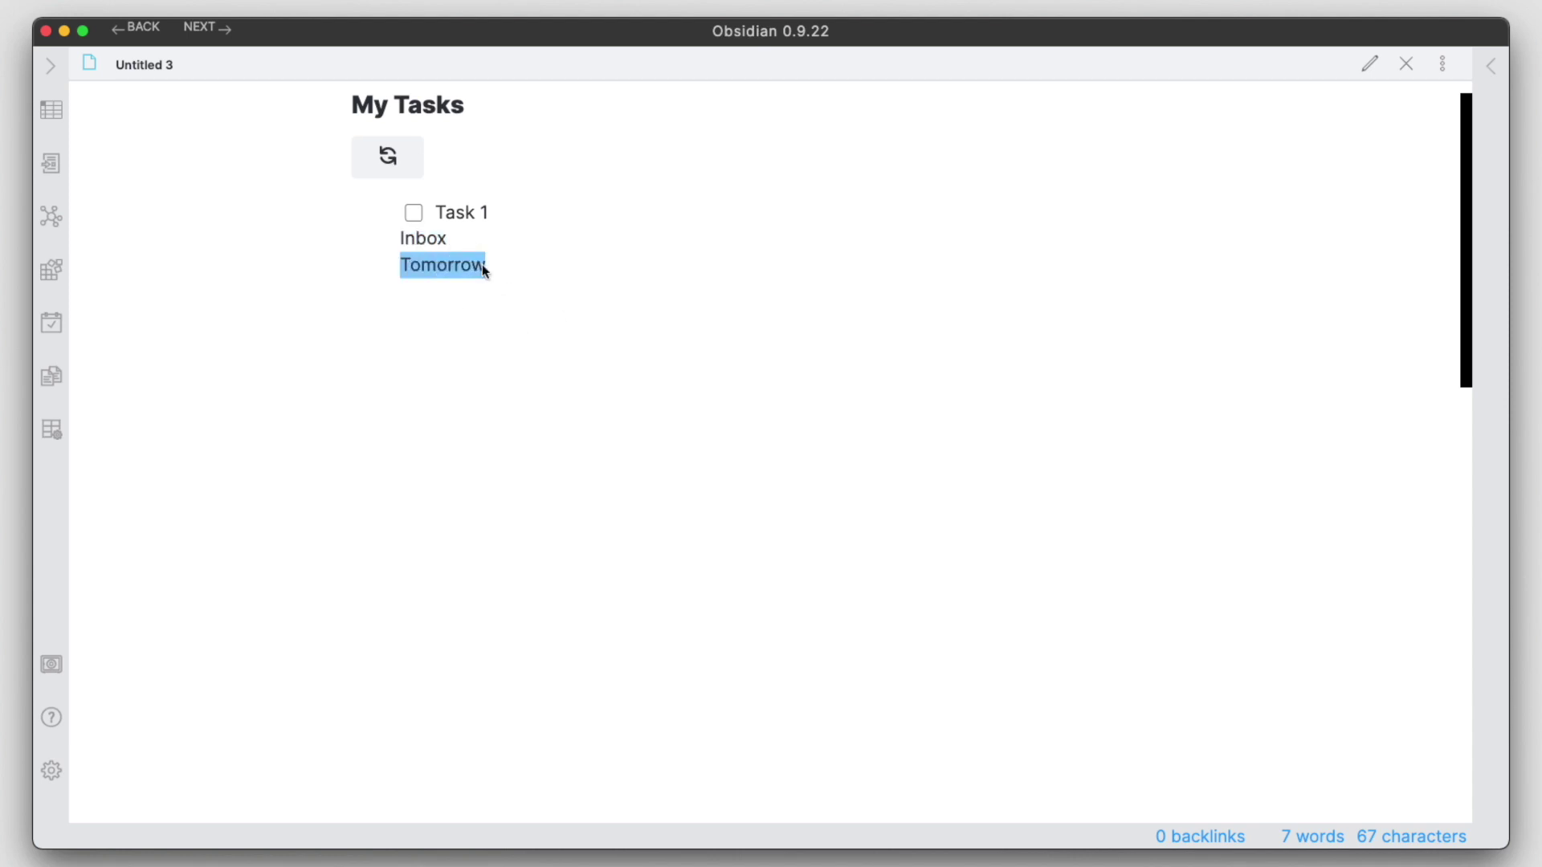
- Delete 'today | tomorrow' from the todoist filter, leaving empty quotes, and render the note
click(1364, 68)
click(588, 193)
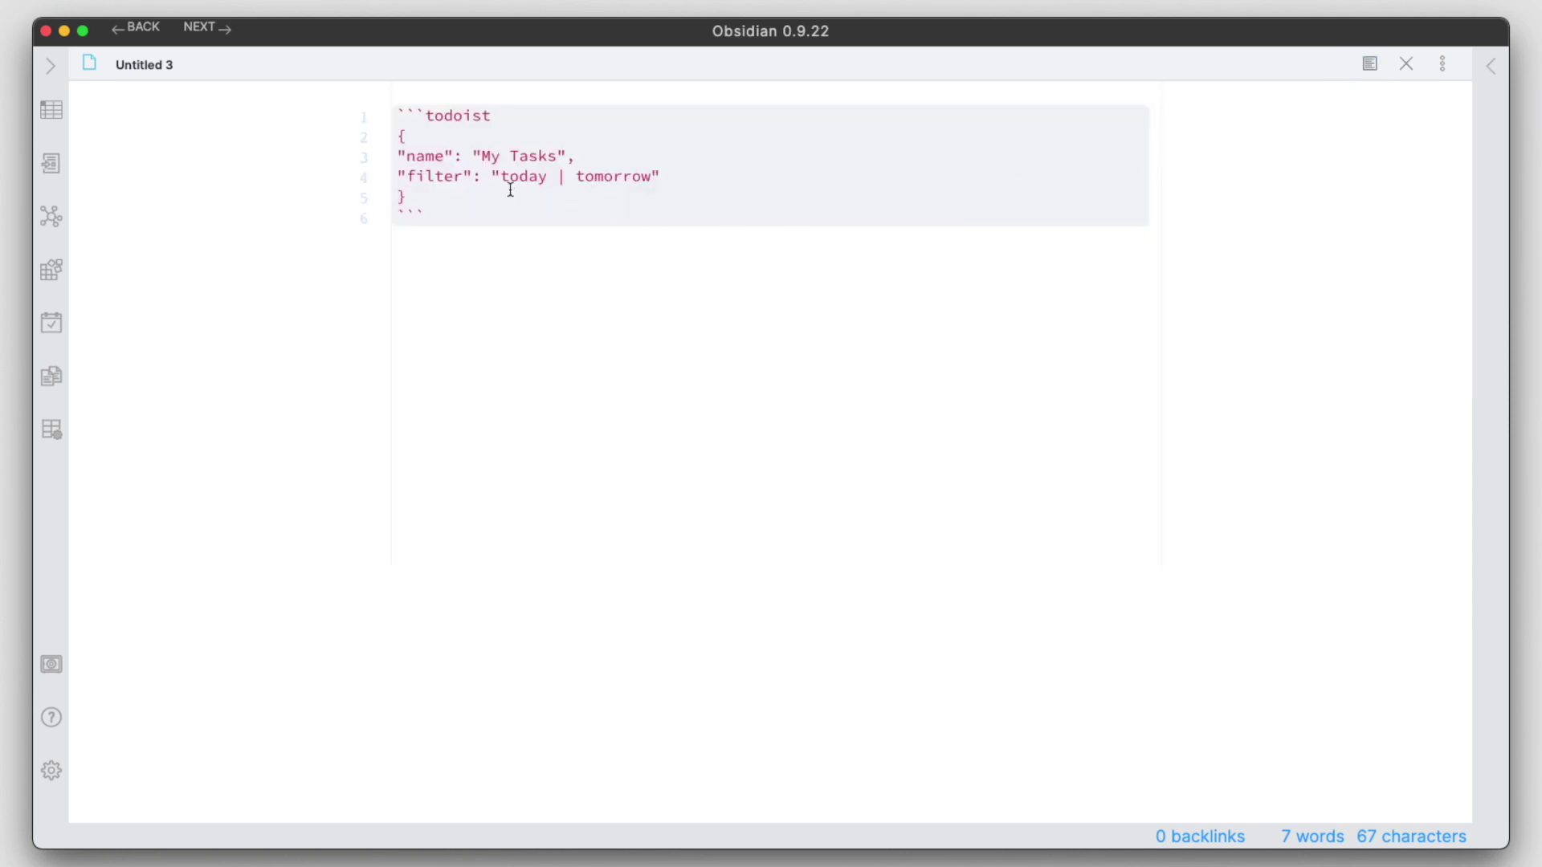
drag(502, 177, 651, 177)
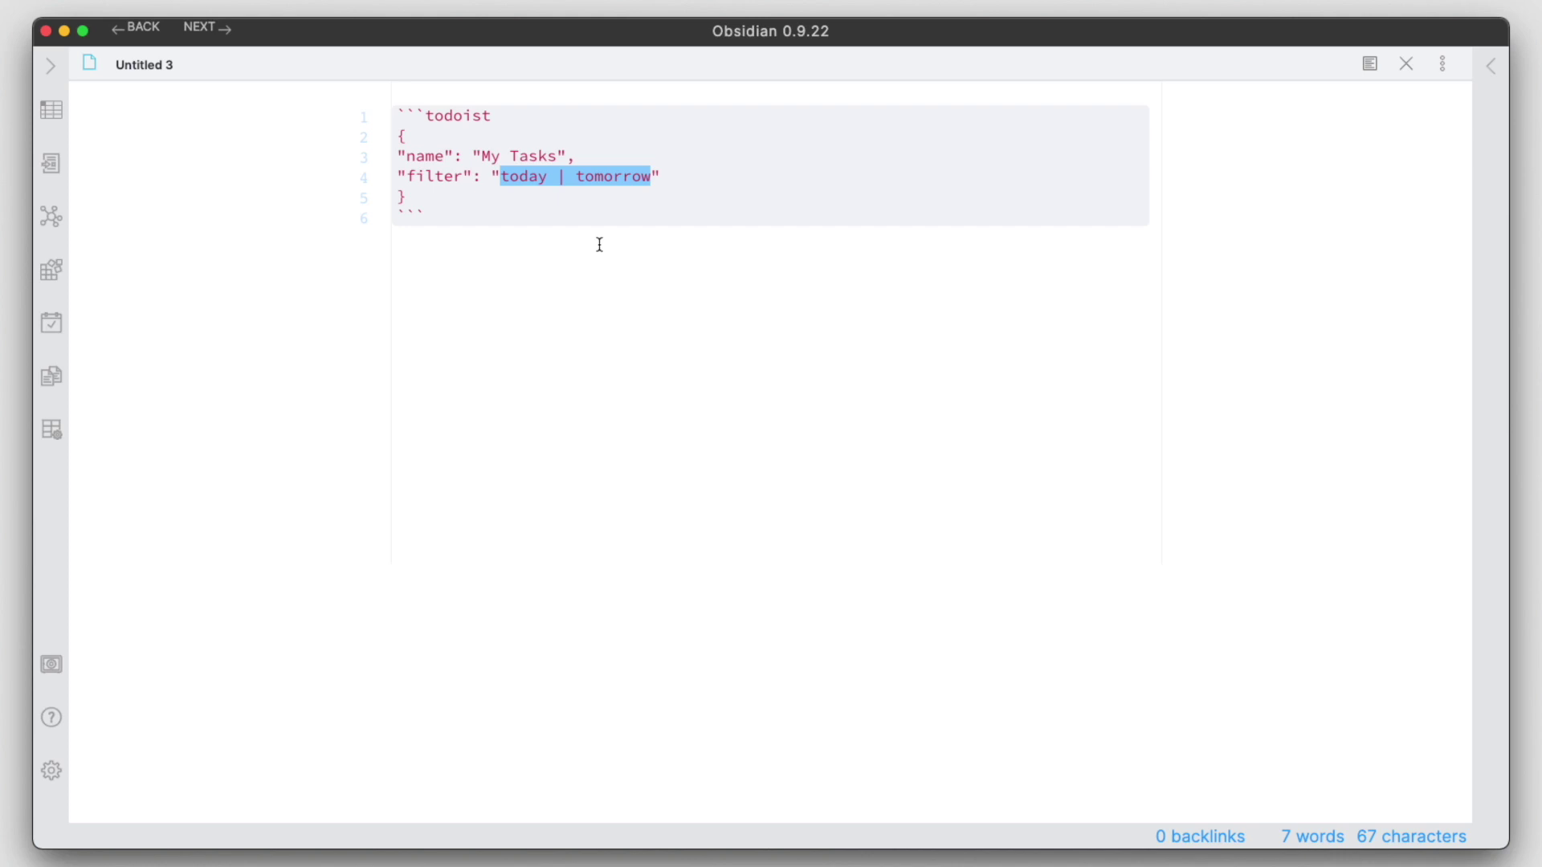
click(573, 177)
drag(649, 177, 500, 177)
key(BackSpace)
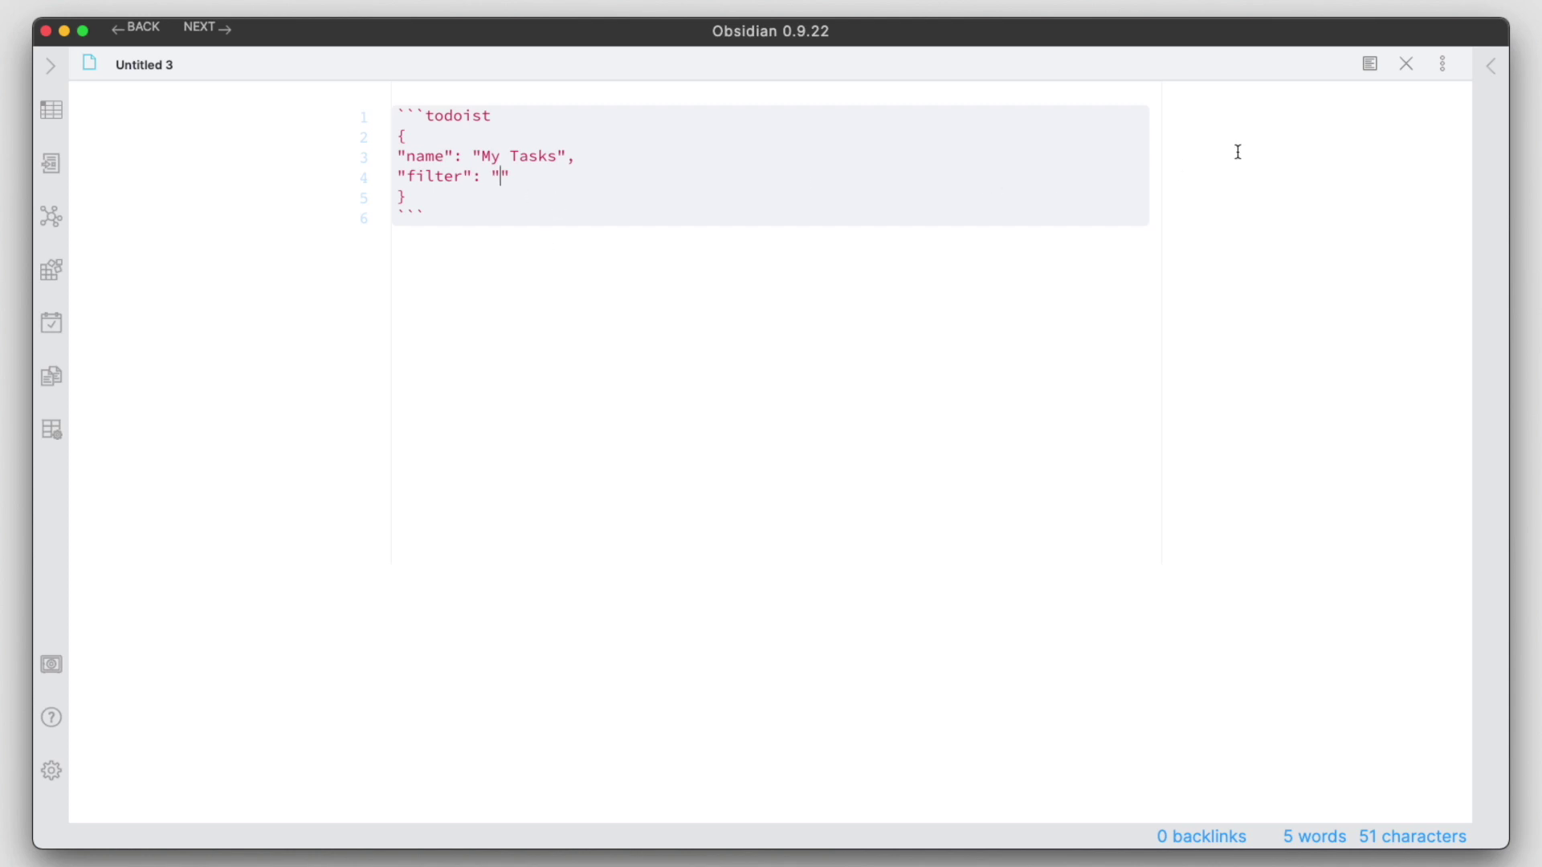
click(1369, 63)
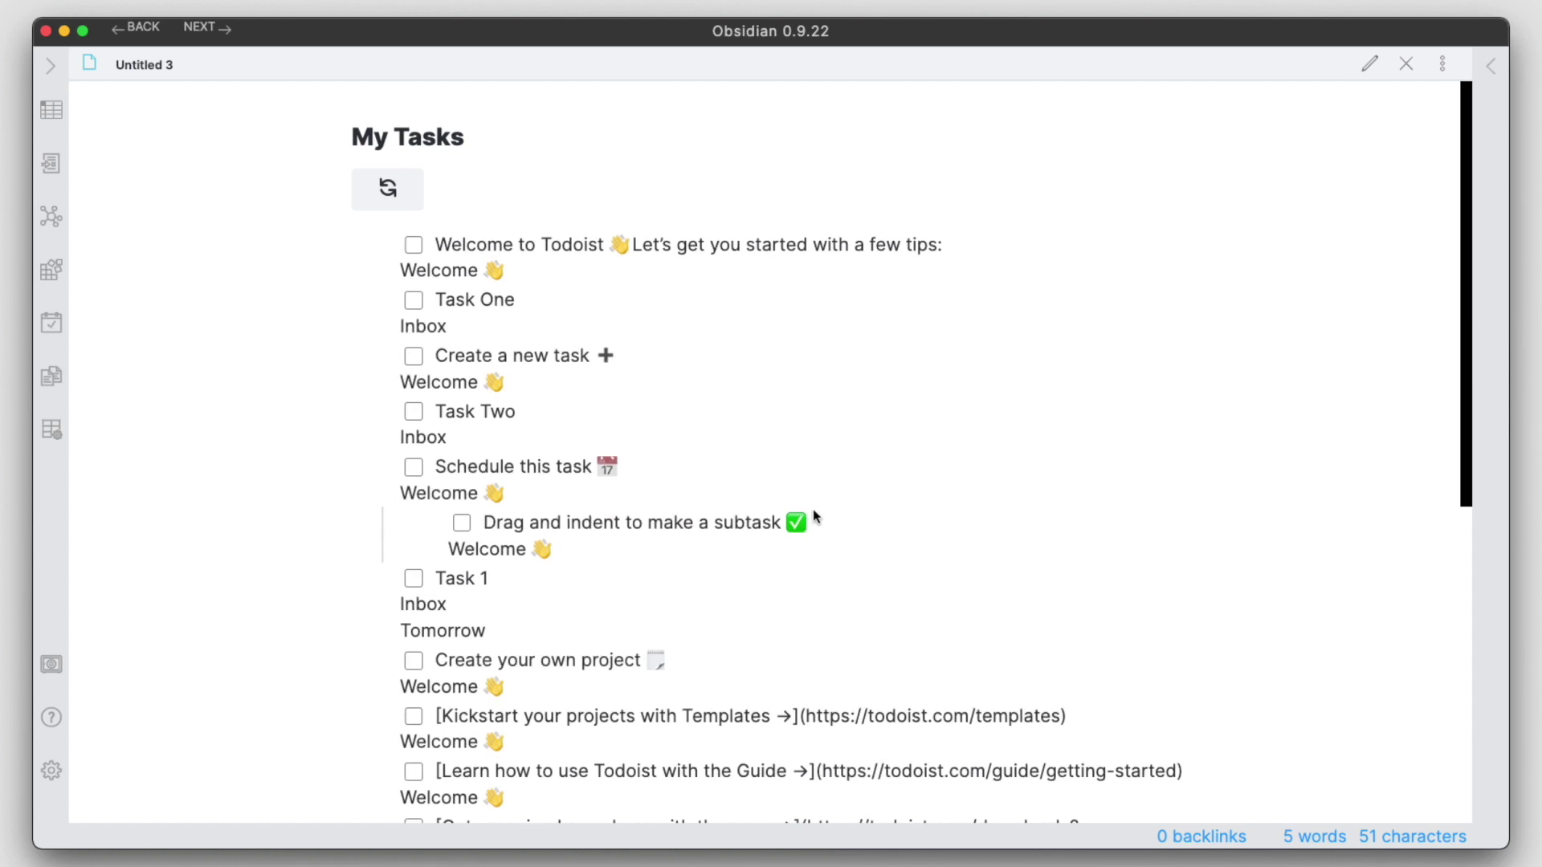
- Scroll through the unfiltered My Tasks list to find Task One, Task Two and Task 1
scroll(812, 514, down, 3)
scroll(812, 514, up, 1)
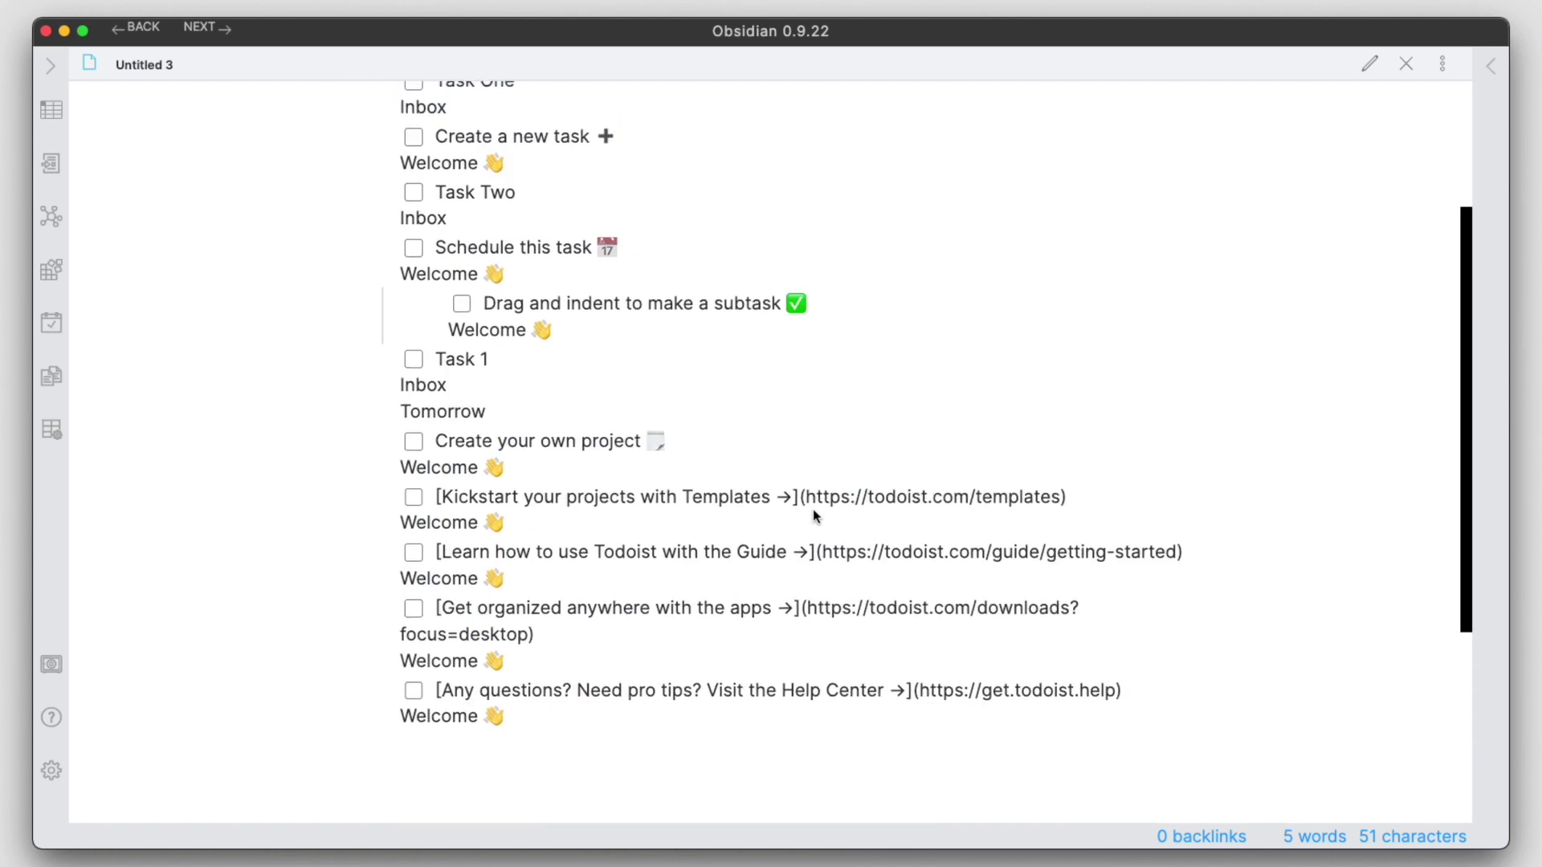
scroll(815, 515, up, 5)
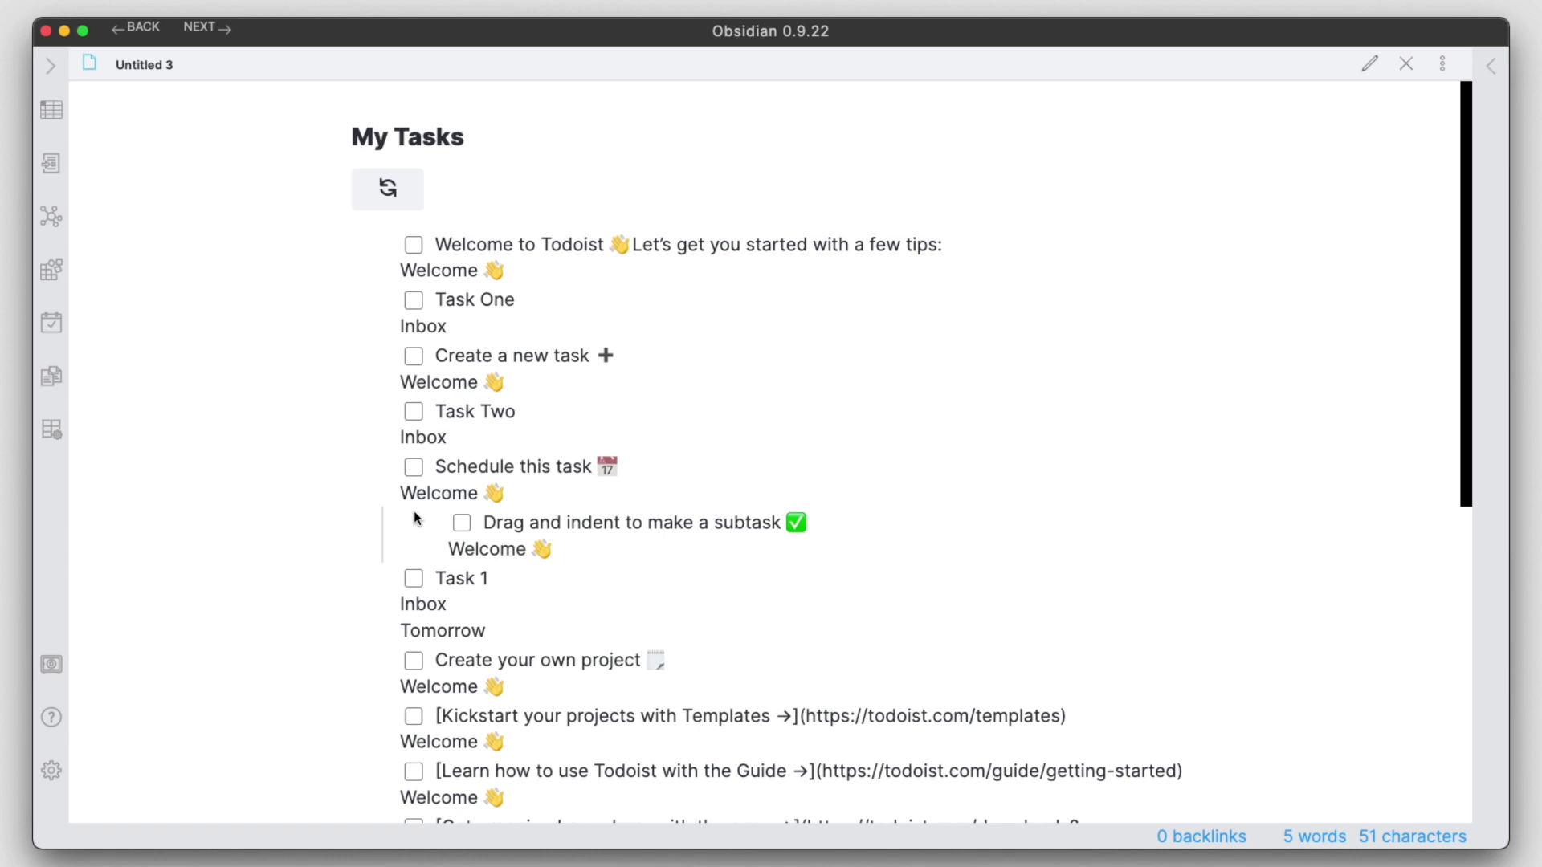
scroll(464, 523, down, 3)
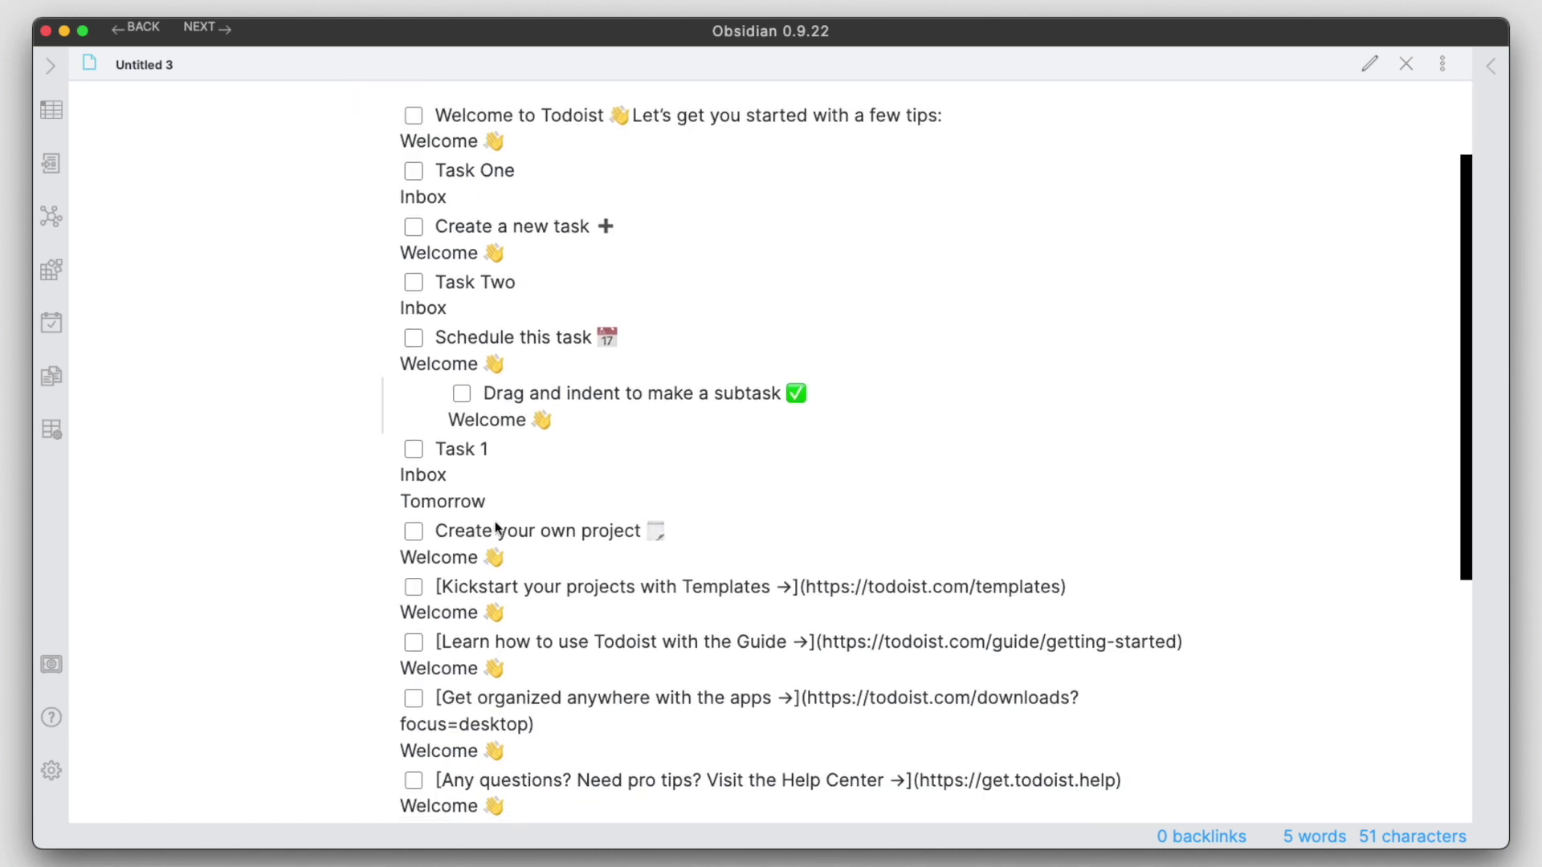
scroll(581, 570, down, 2)
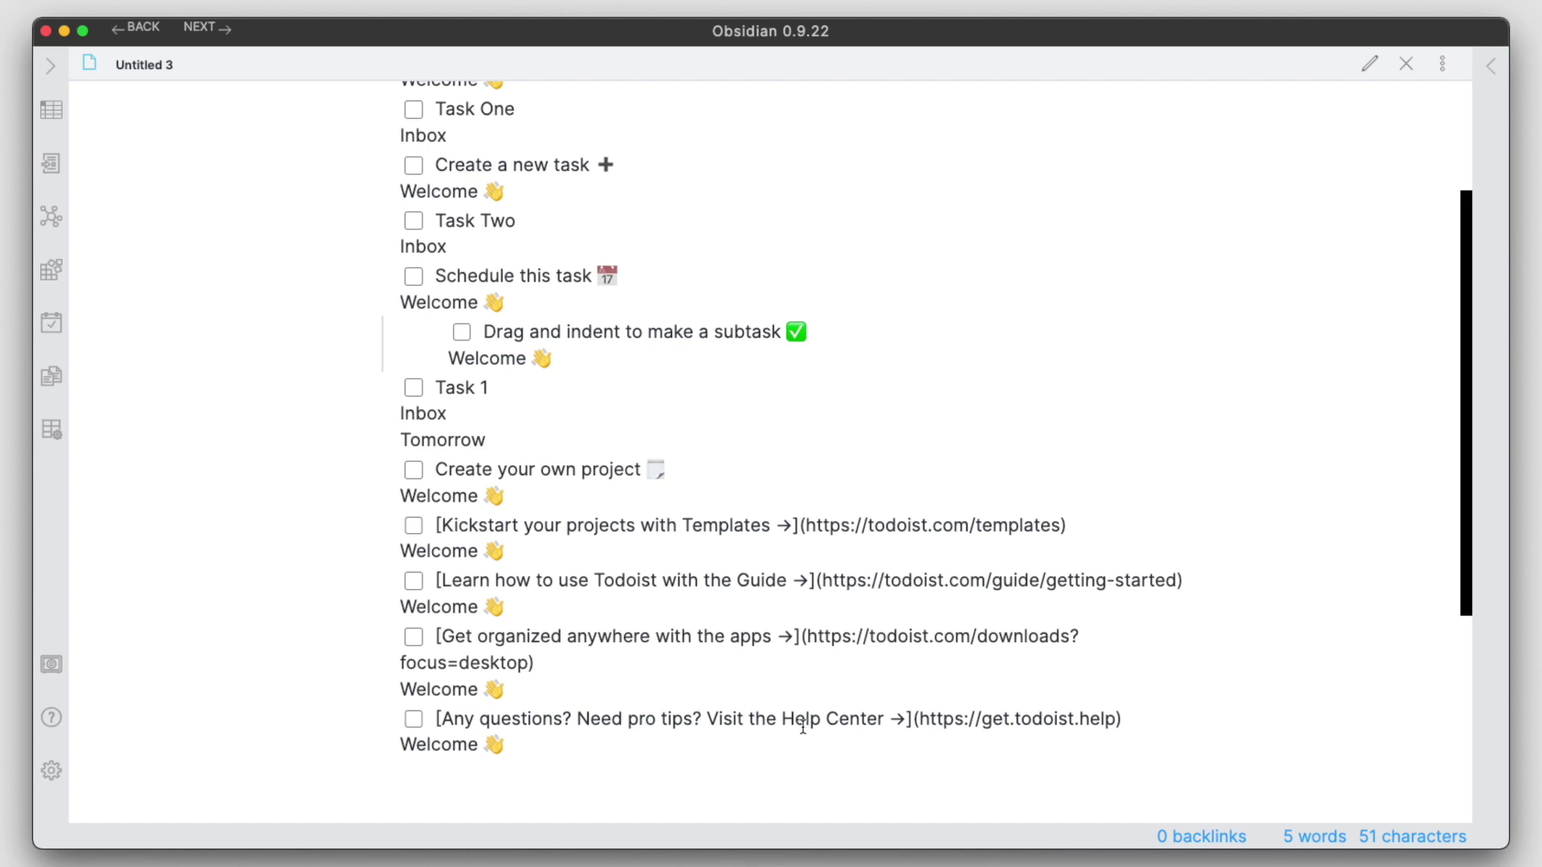
scroll(570, 598, up, 5)
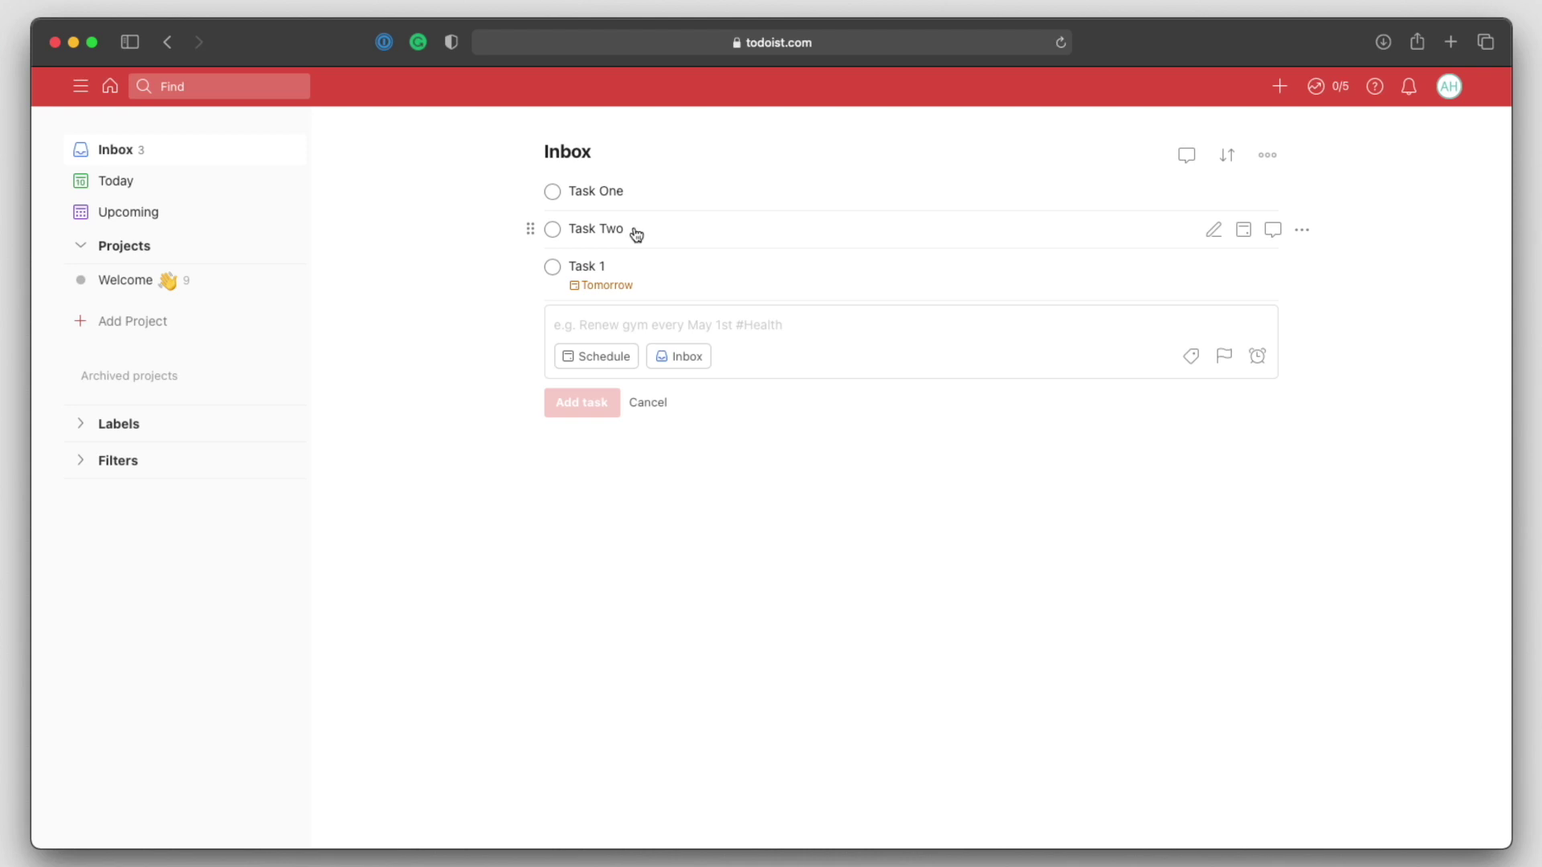
mouse_move(612, 296)
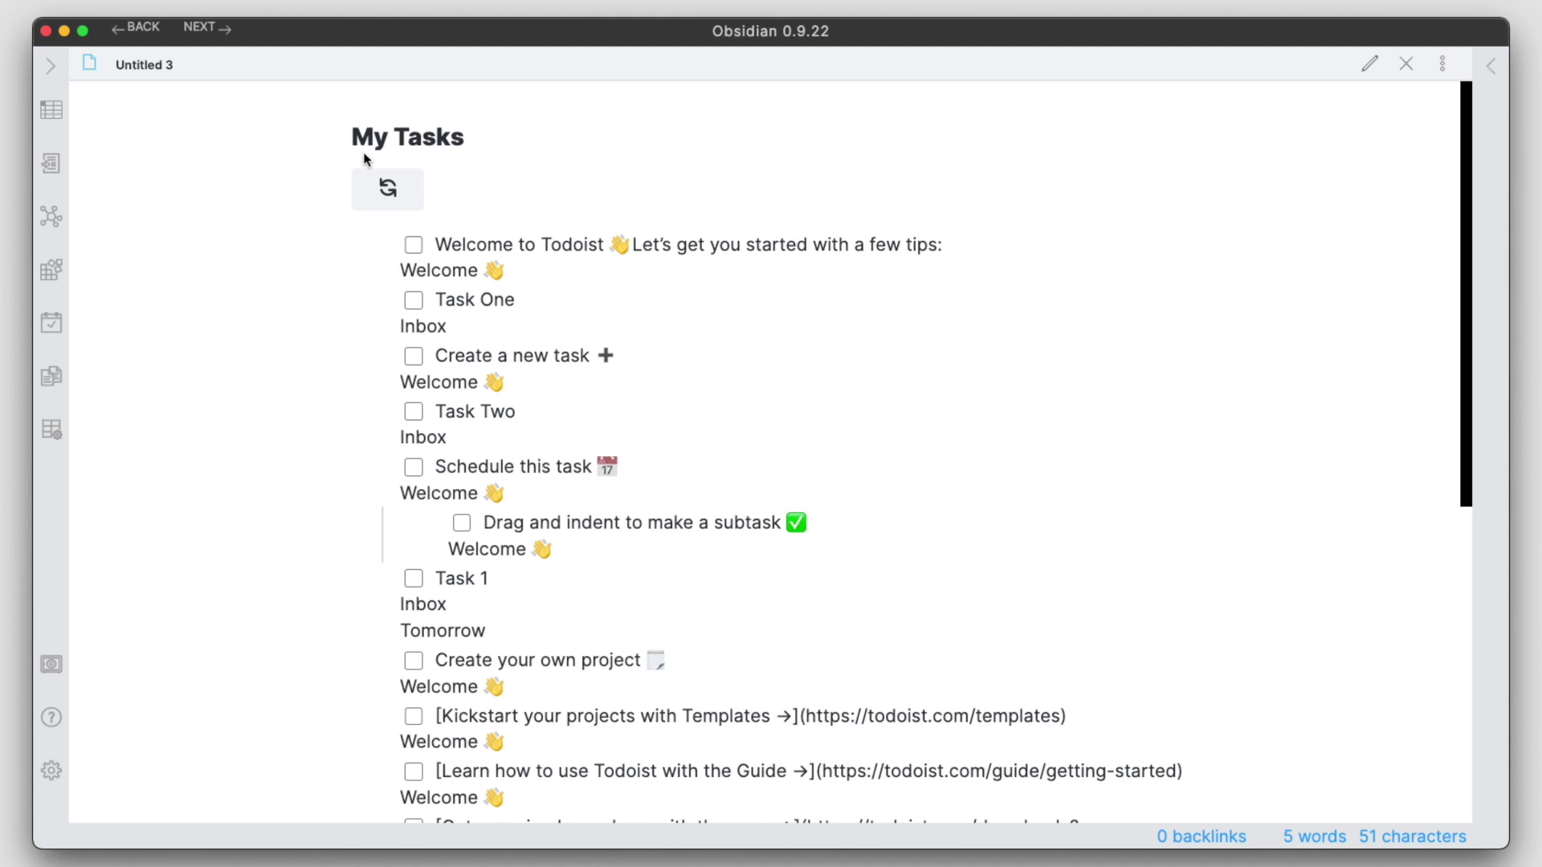
- Put 'today | tomorrow' back between the empty filter quotes and render the note
click(1372, 68)
click(502, 177)
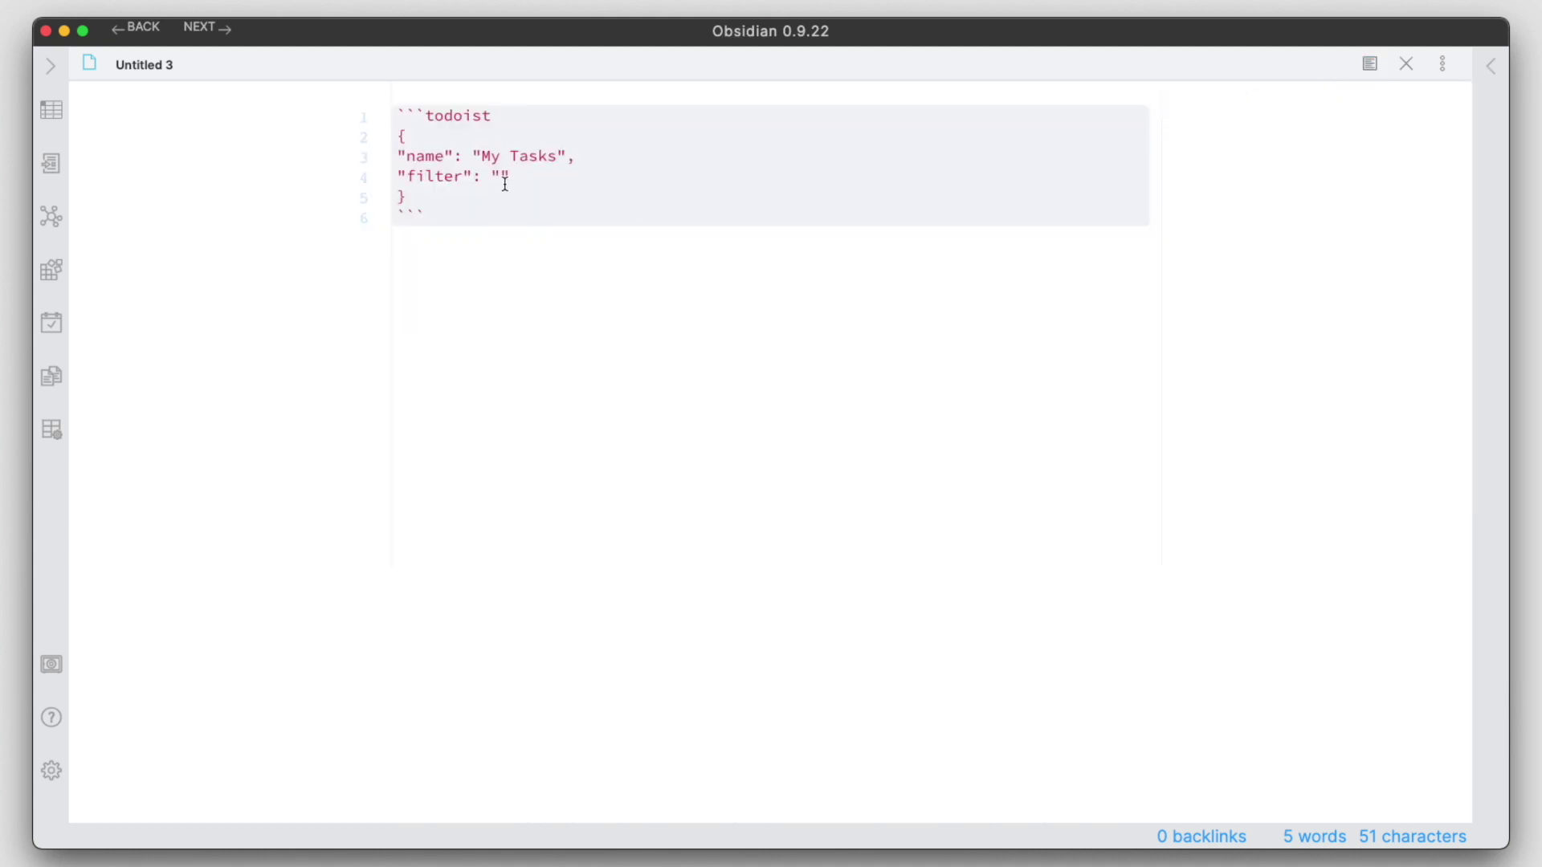
text(today )
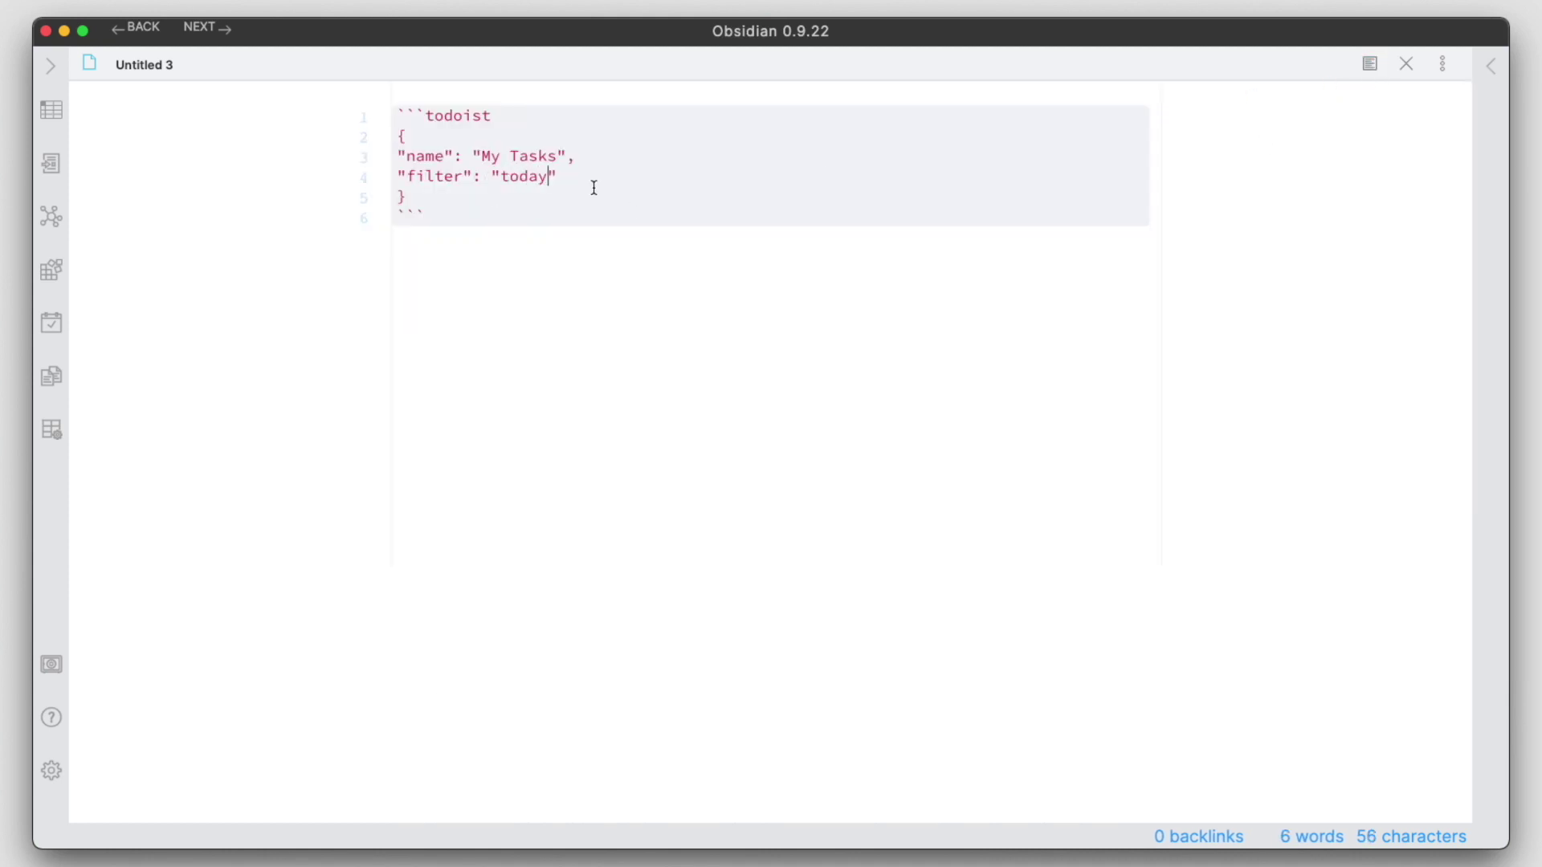
text(| tomorrow)
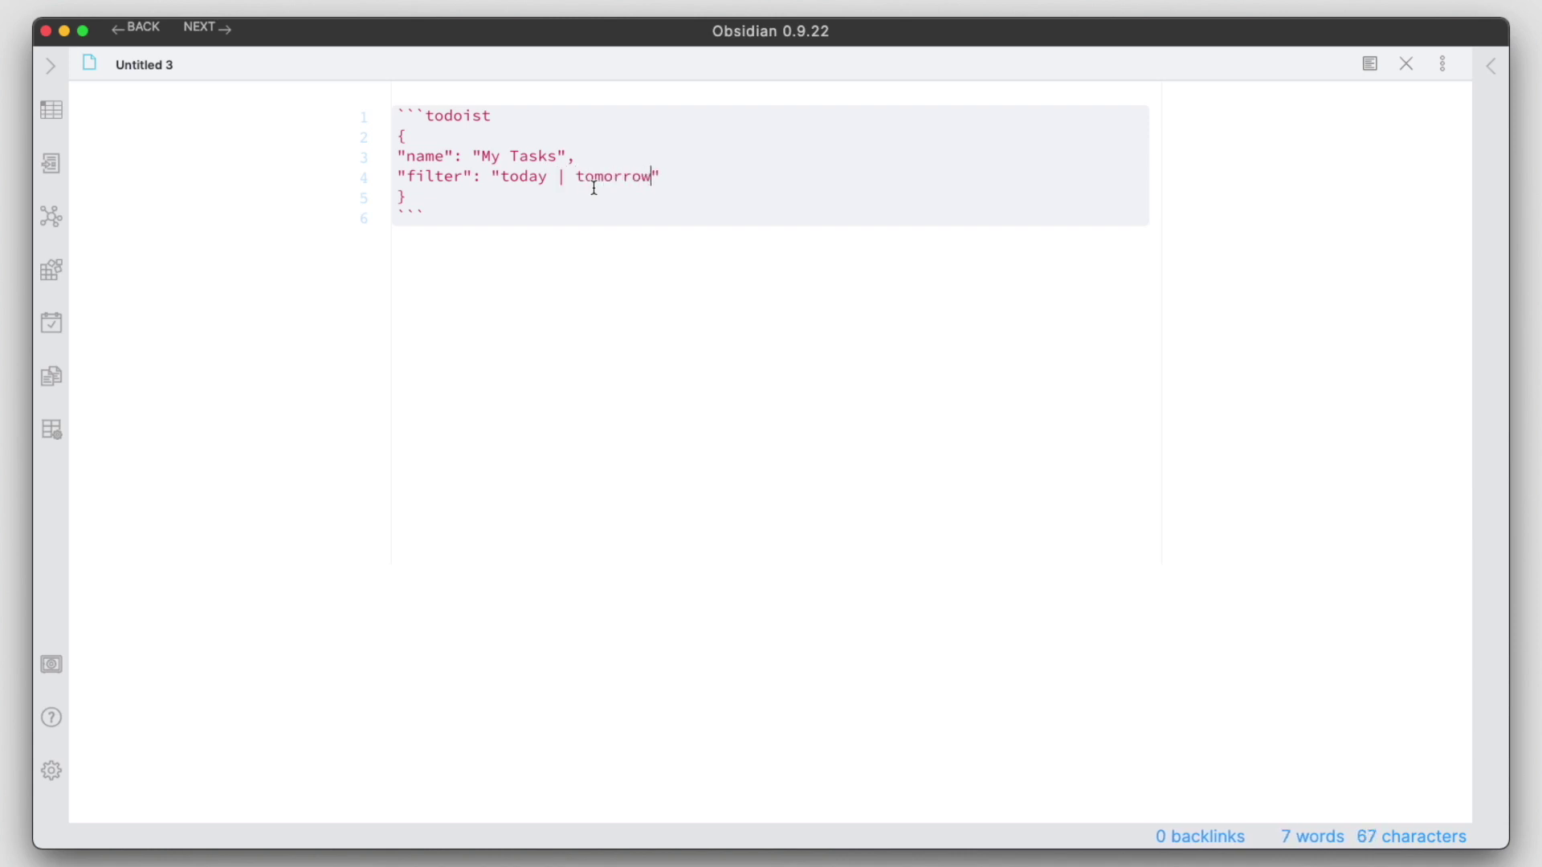
click(944, 227)
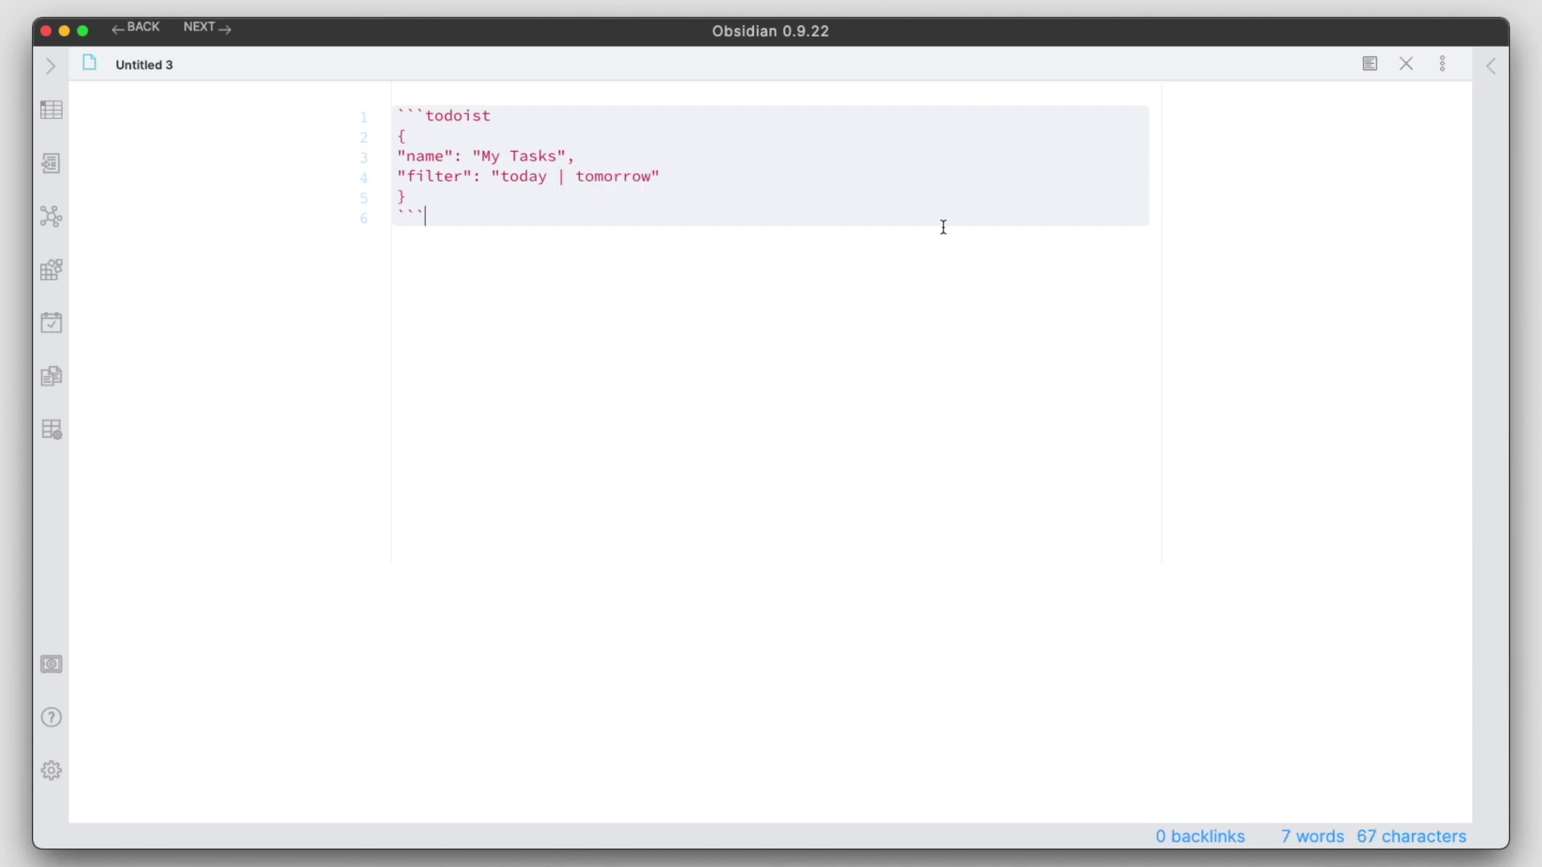
click(1368, 64)
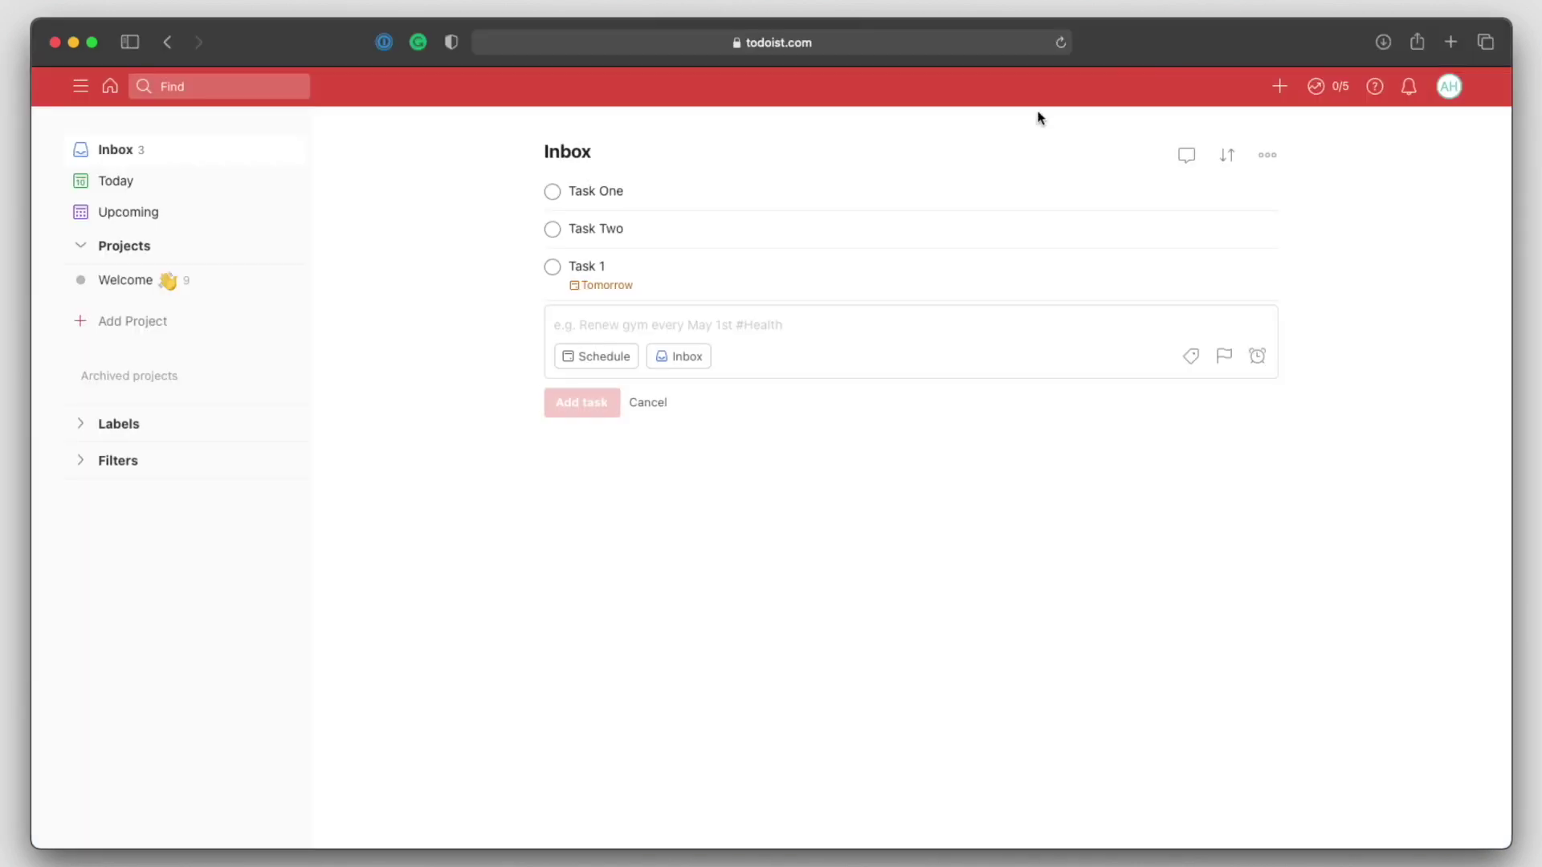
- Make Task One and Task Two due today by adding 'today' to each title in Todoist
click(639, 202)
click(645, 149)
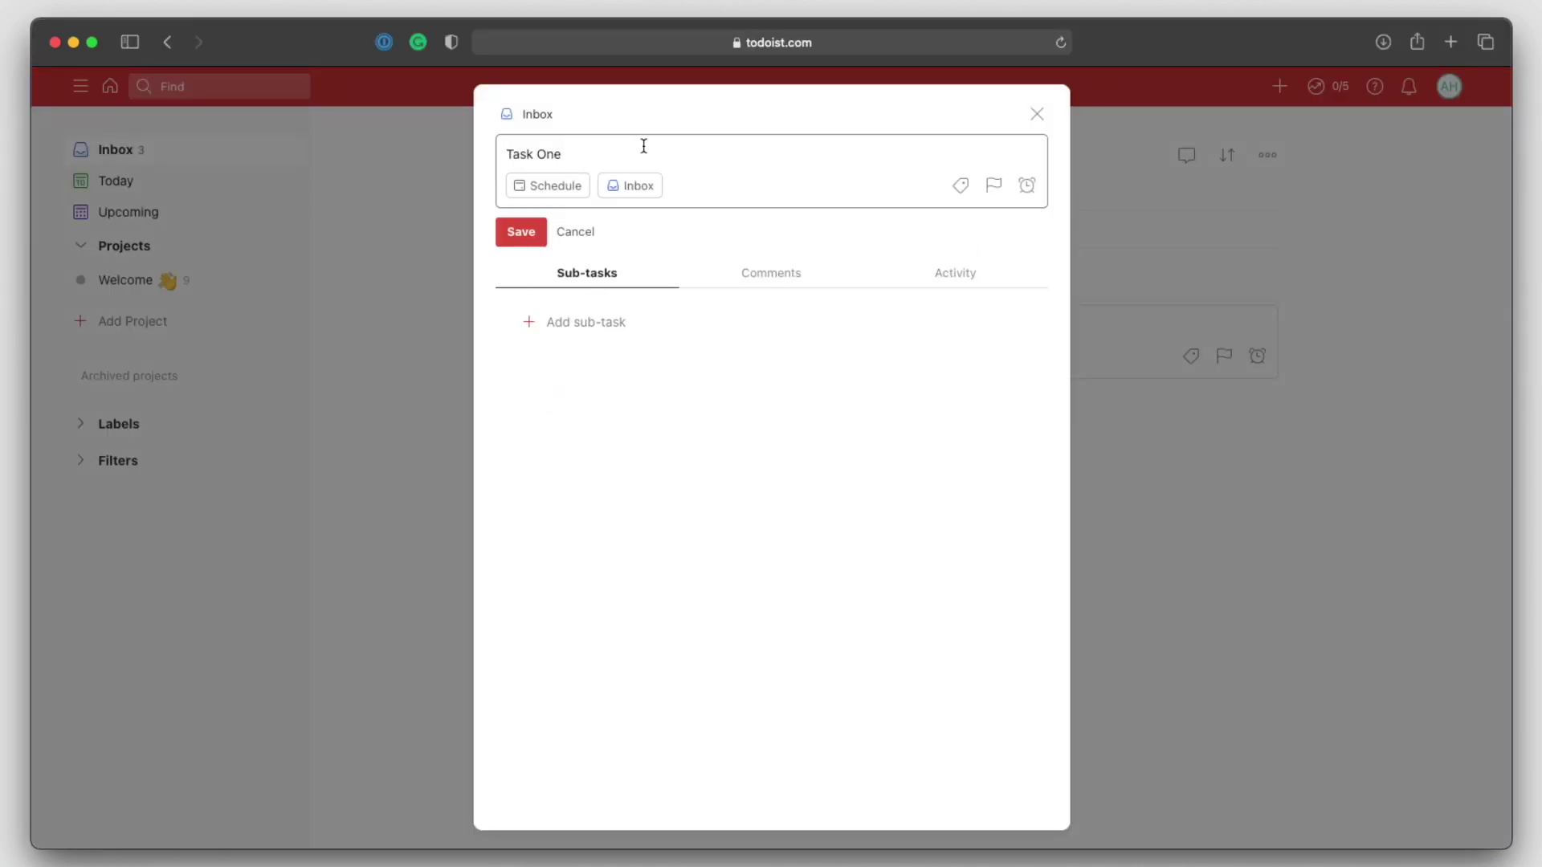
text(today)
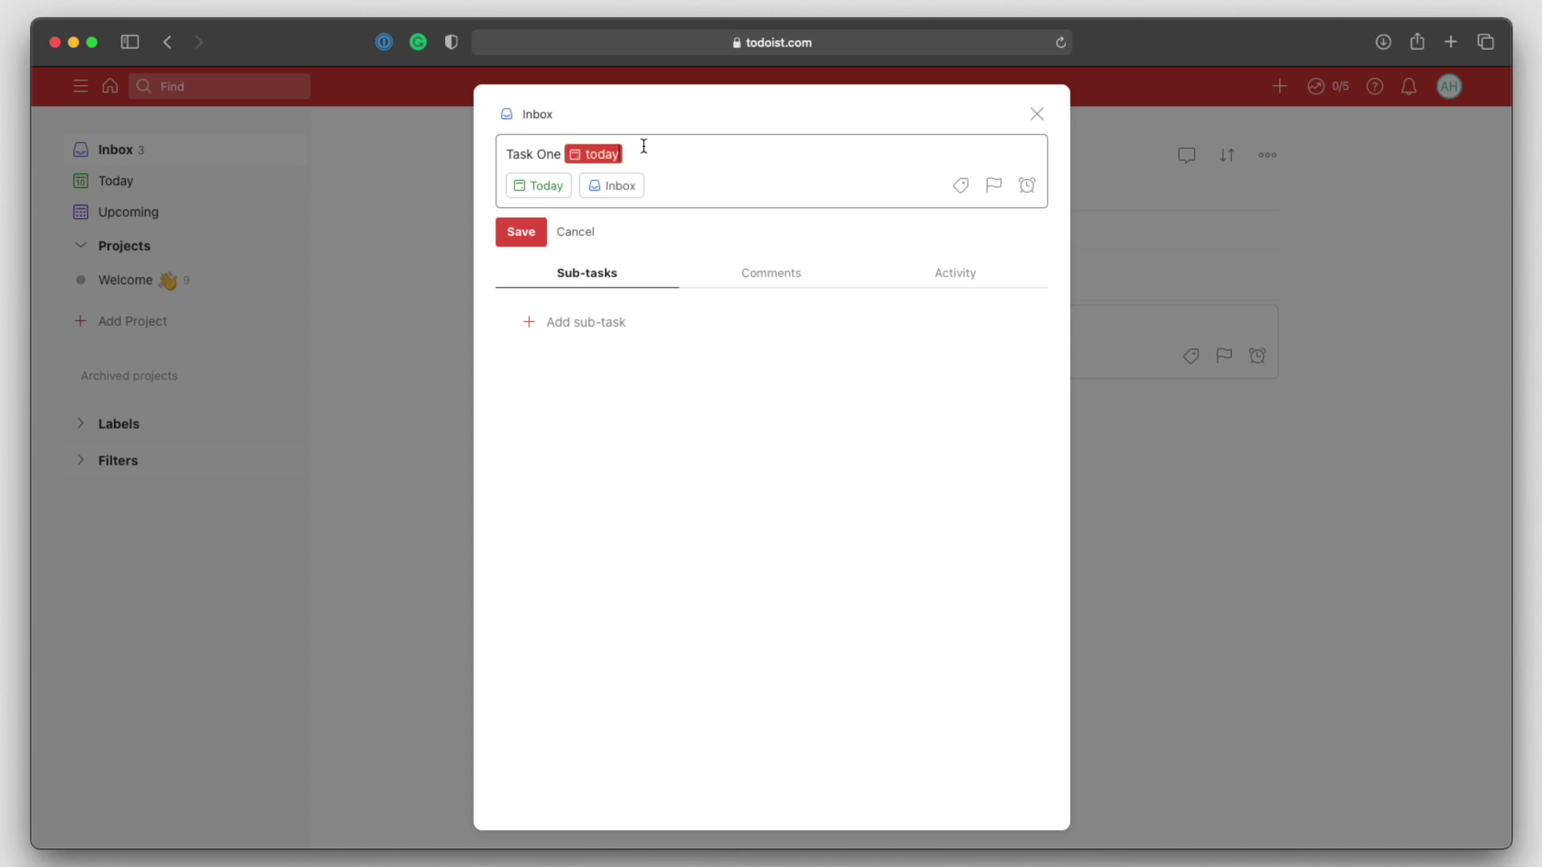
key(Return)
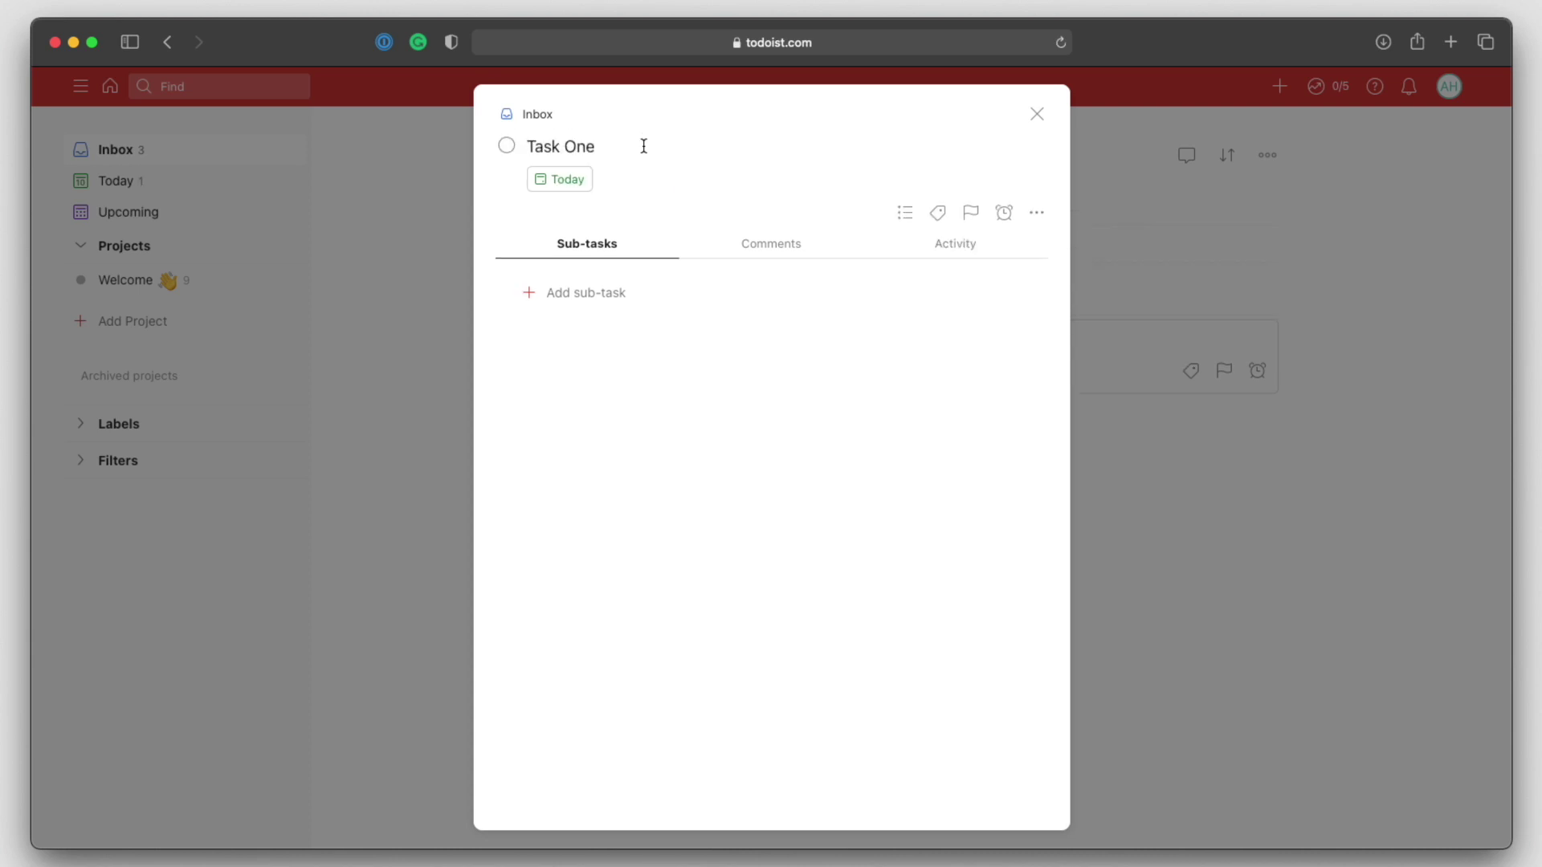
click(1037, 114)
click(662, 249)
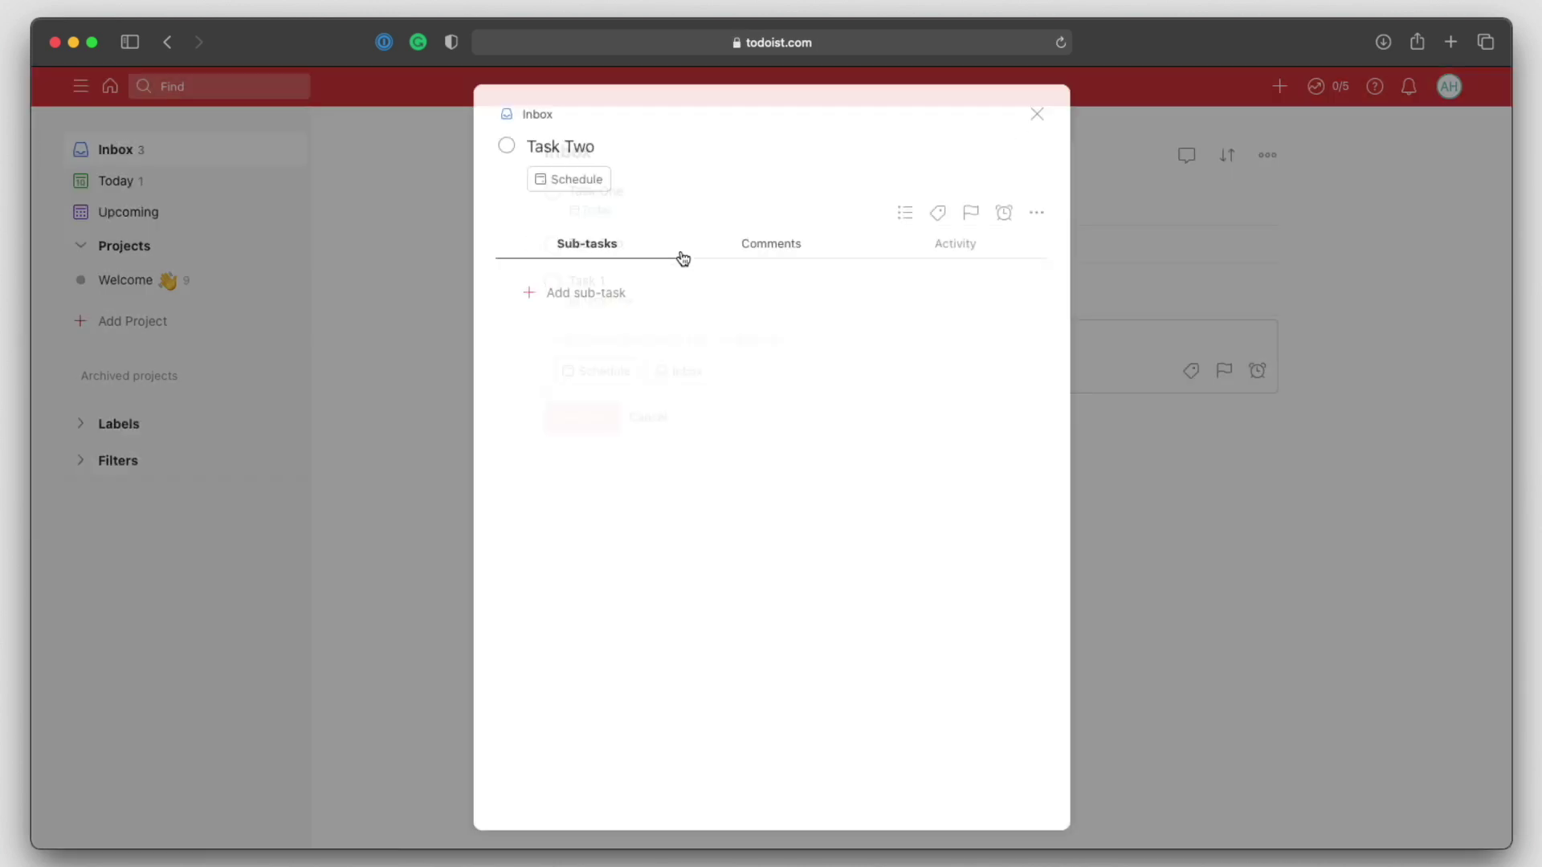
click(656, 152)
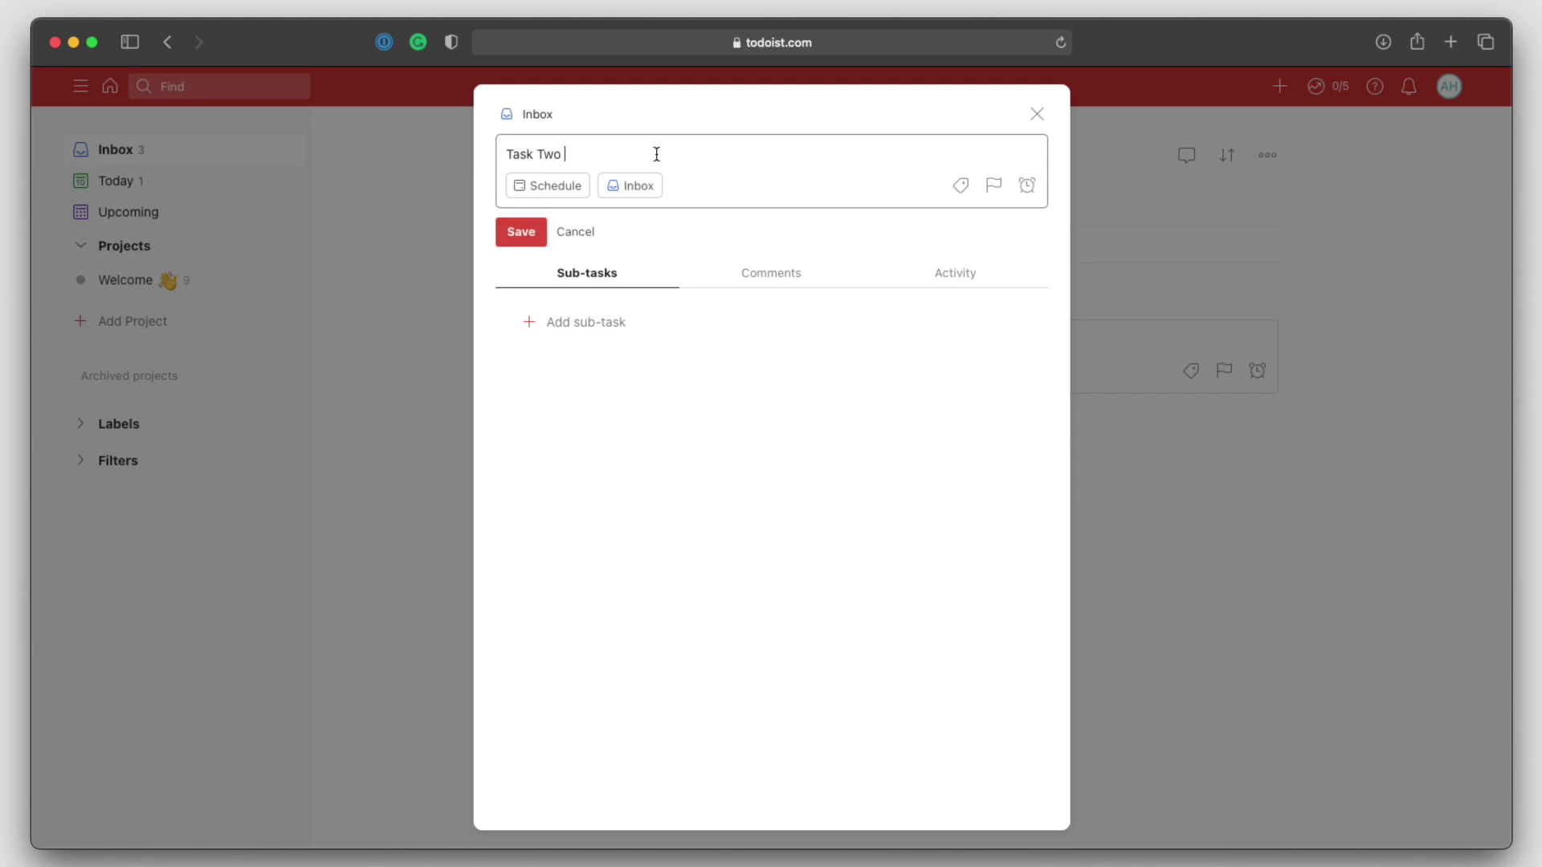
text(today)
key(Return)
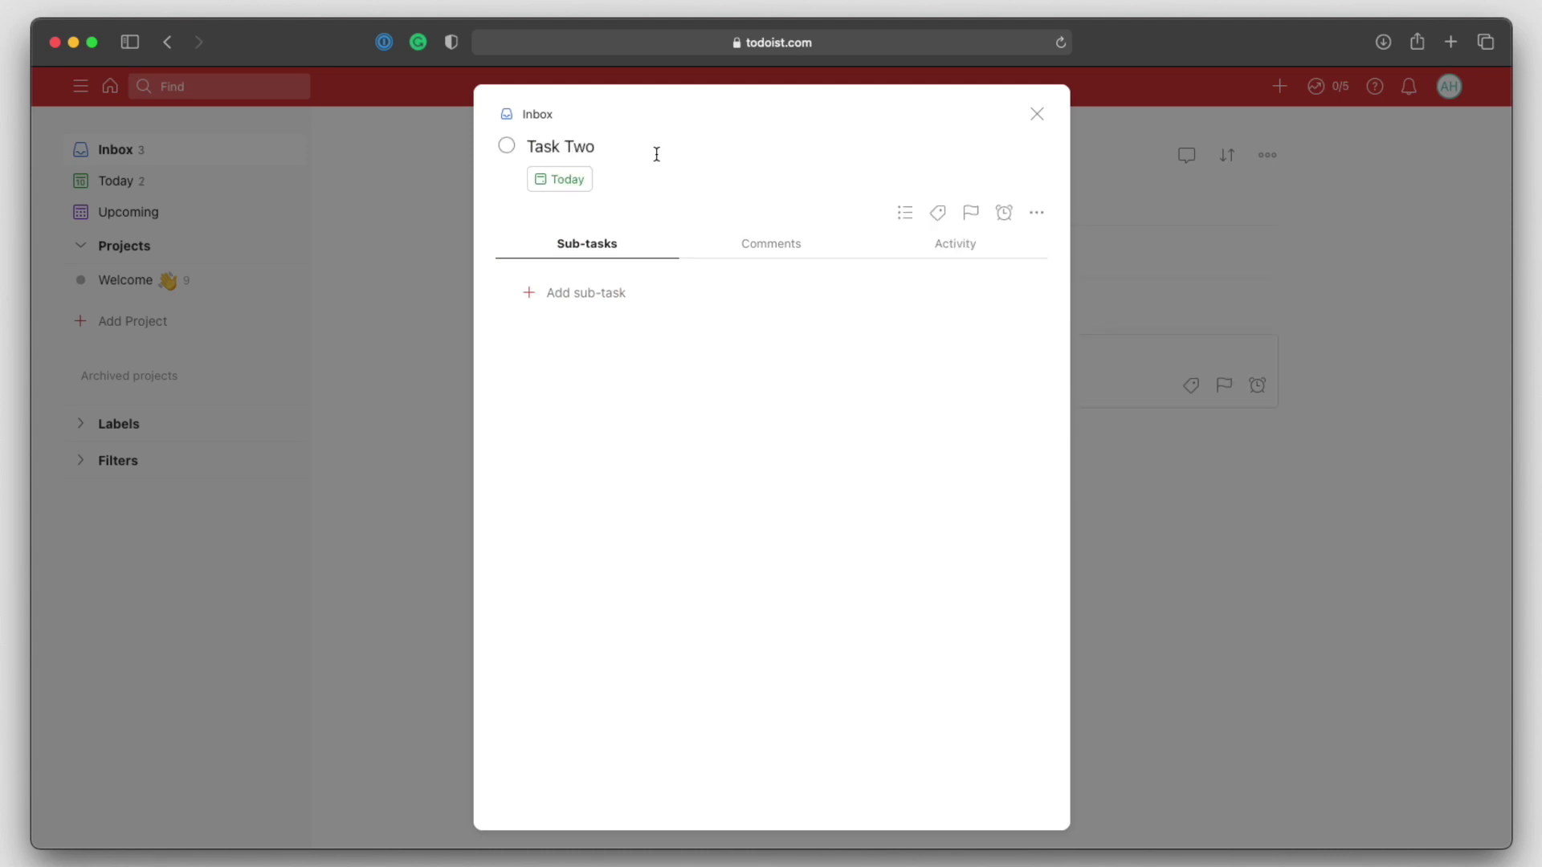
click(1037, 114)
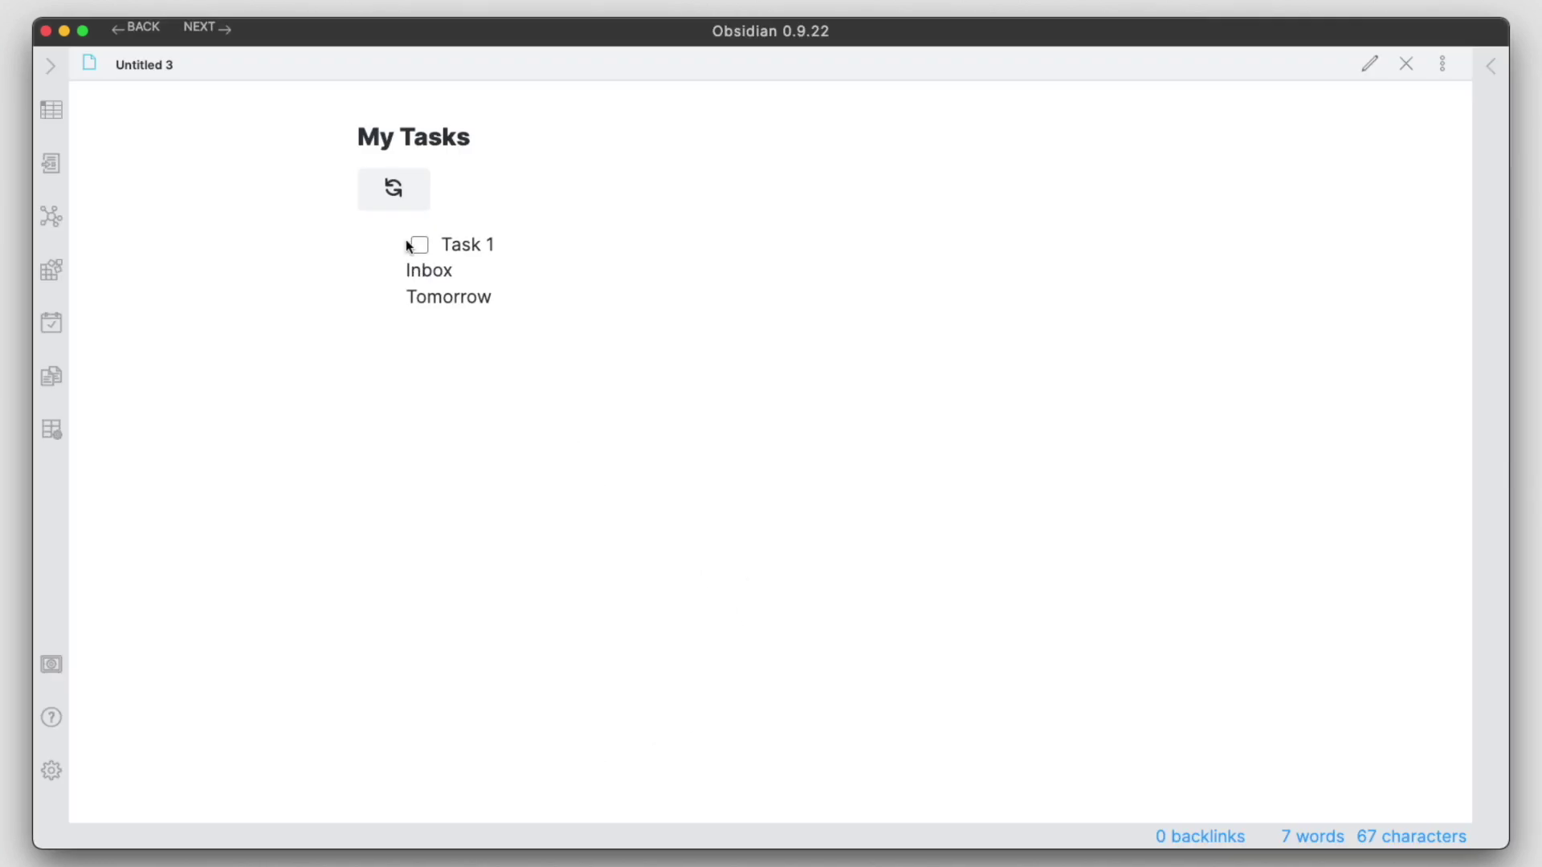
- Refresh My Tasks from Todoist, then highlight the Today dates of Task One and Task Two
click(393, 190)
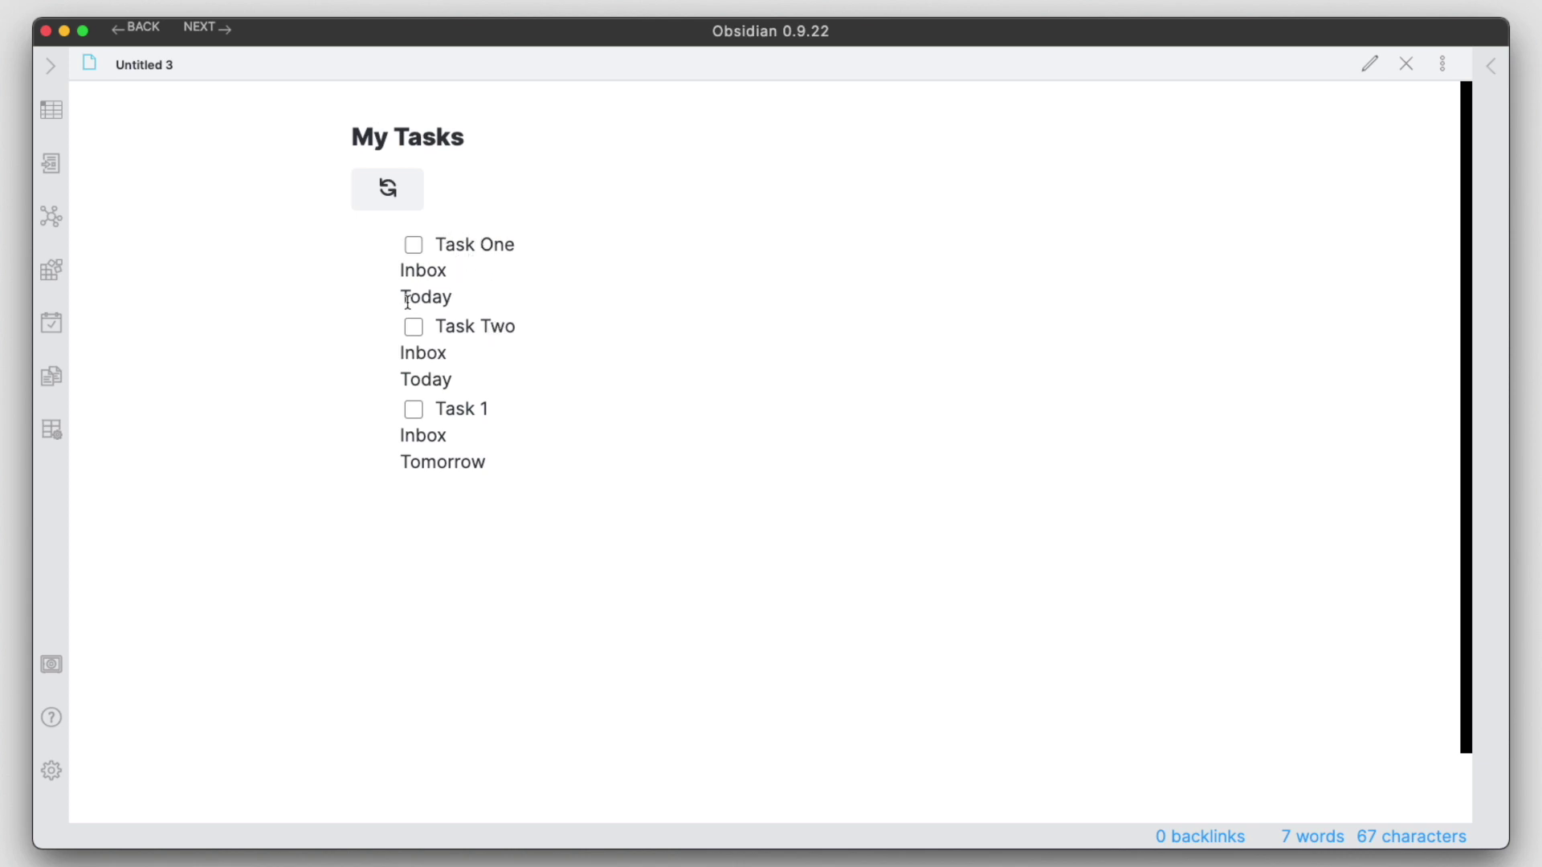
drag(409, 298, 478, 295)
click(426, 361)
drag(401, 381, 485, 386)
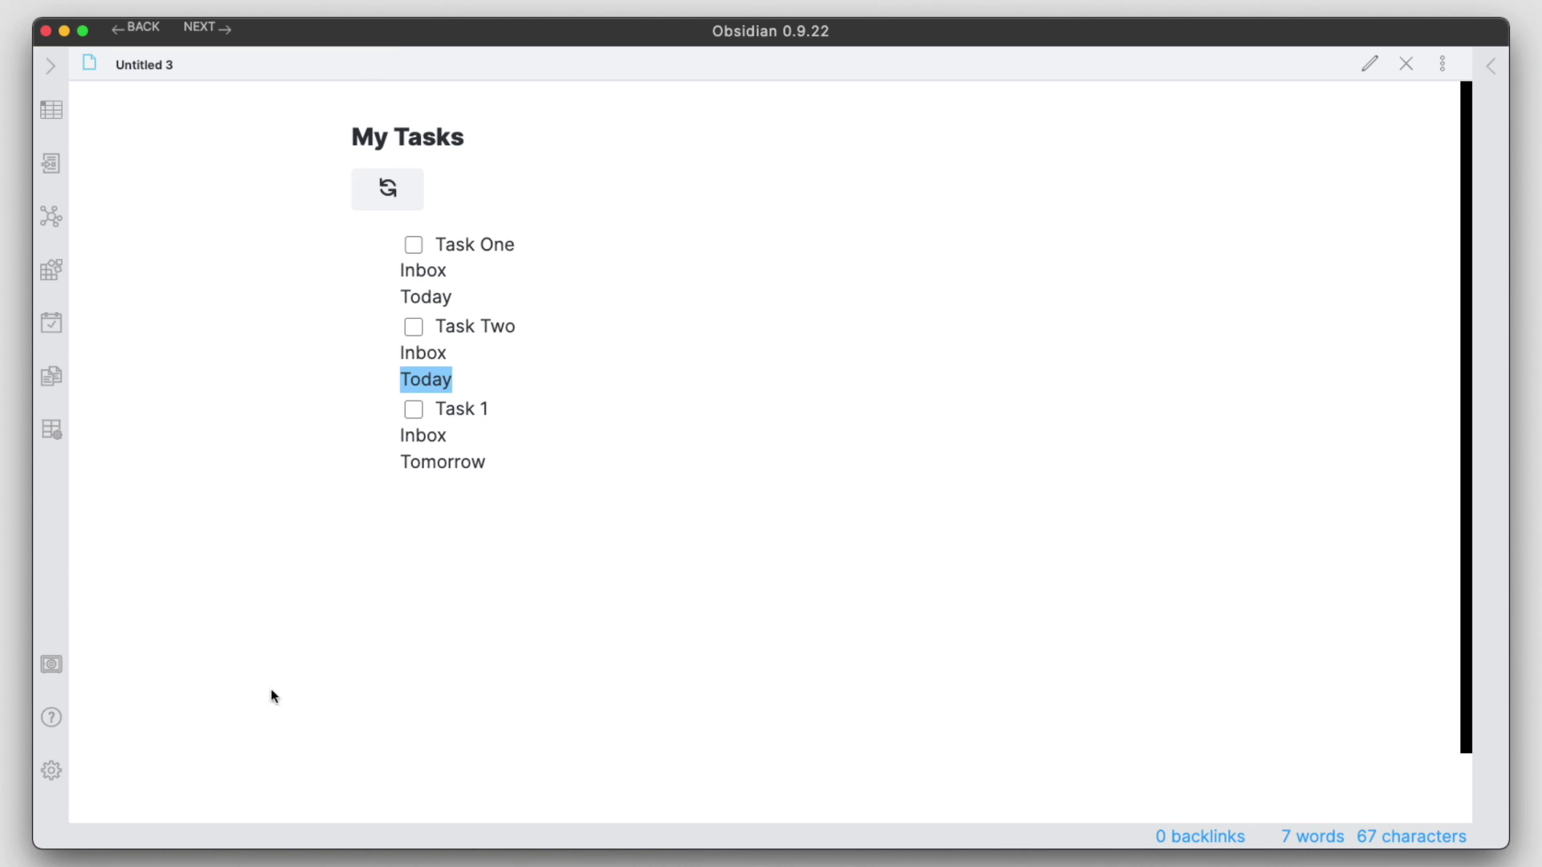
- Open the Todoist Sync Plugin's details page from the installed community plugins in Settings
click(51, 770)
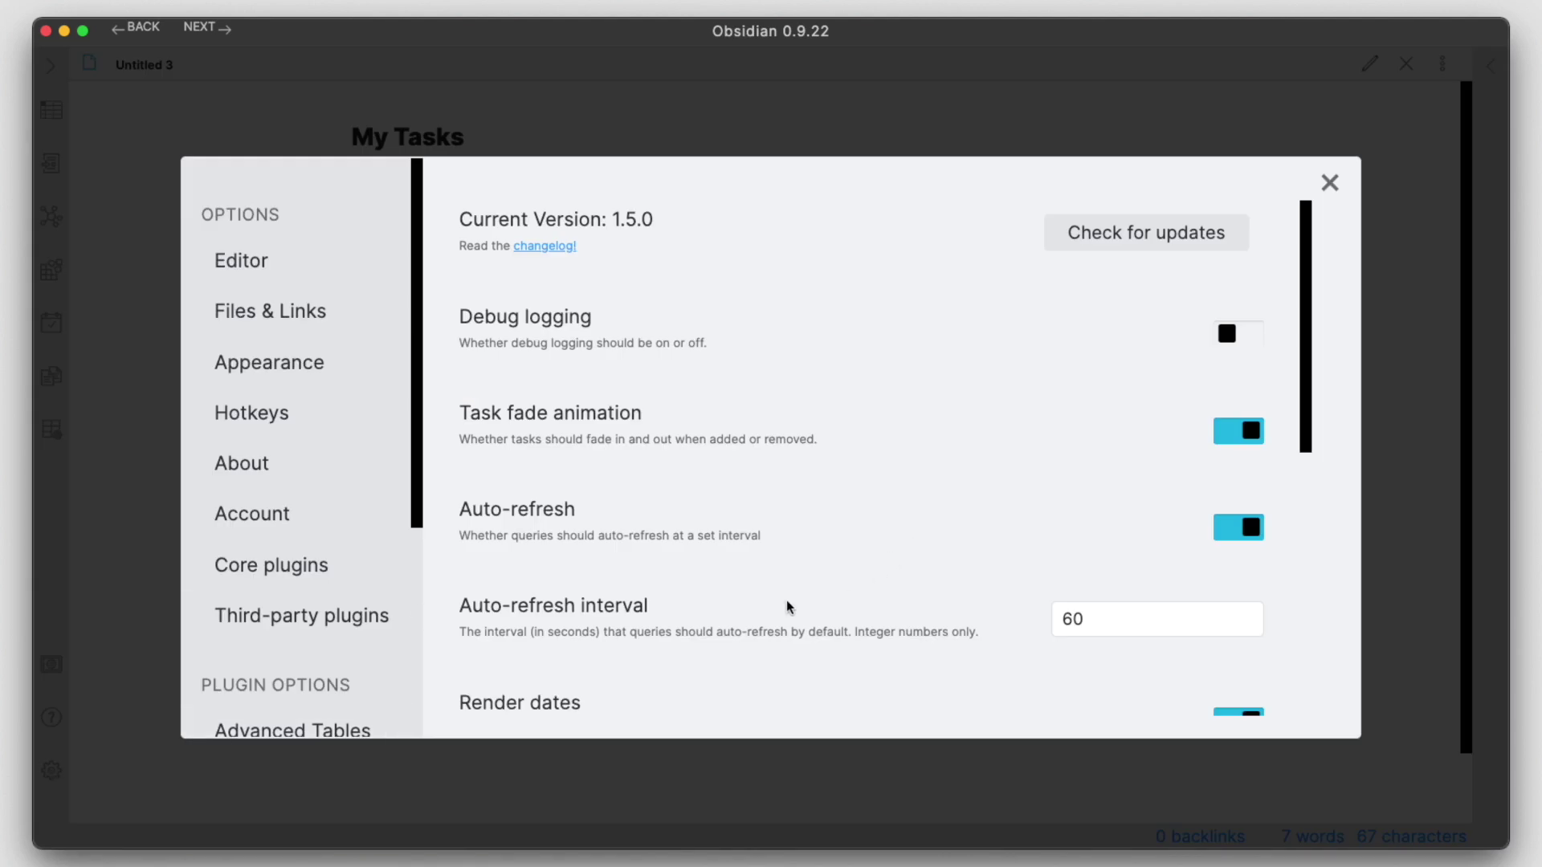
click(356, 632)
scroll(706, 623, down, 5)
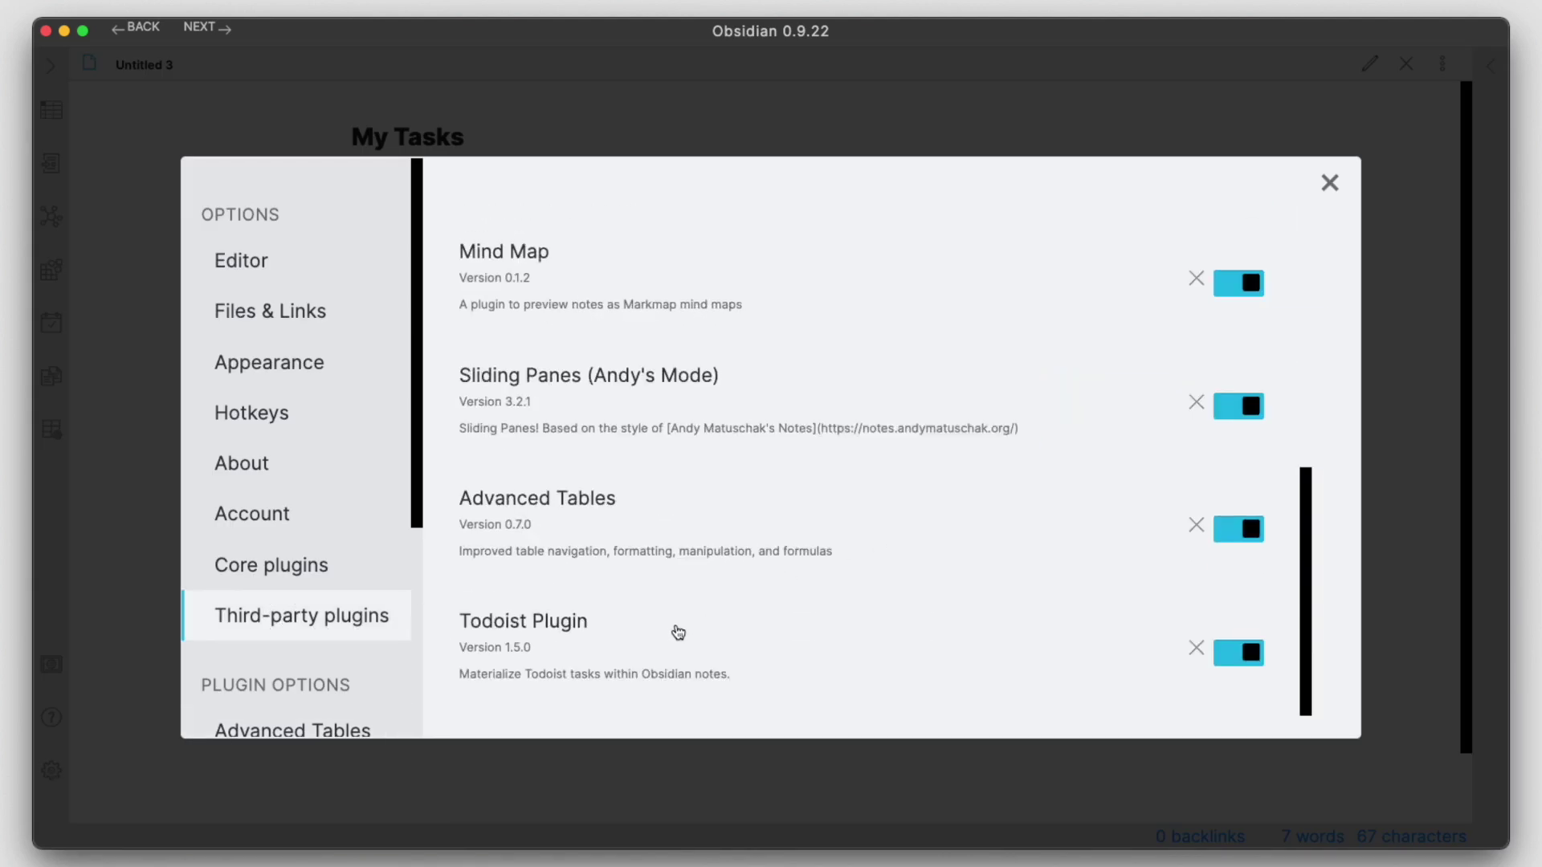
click(548, 646)
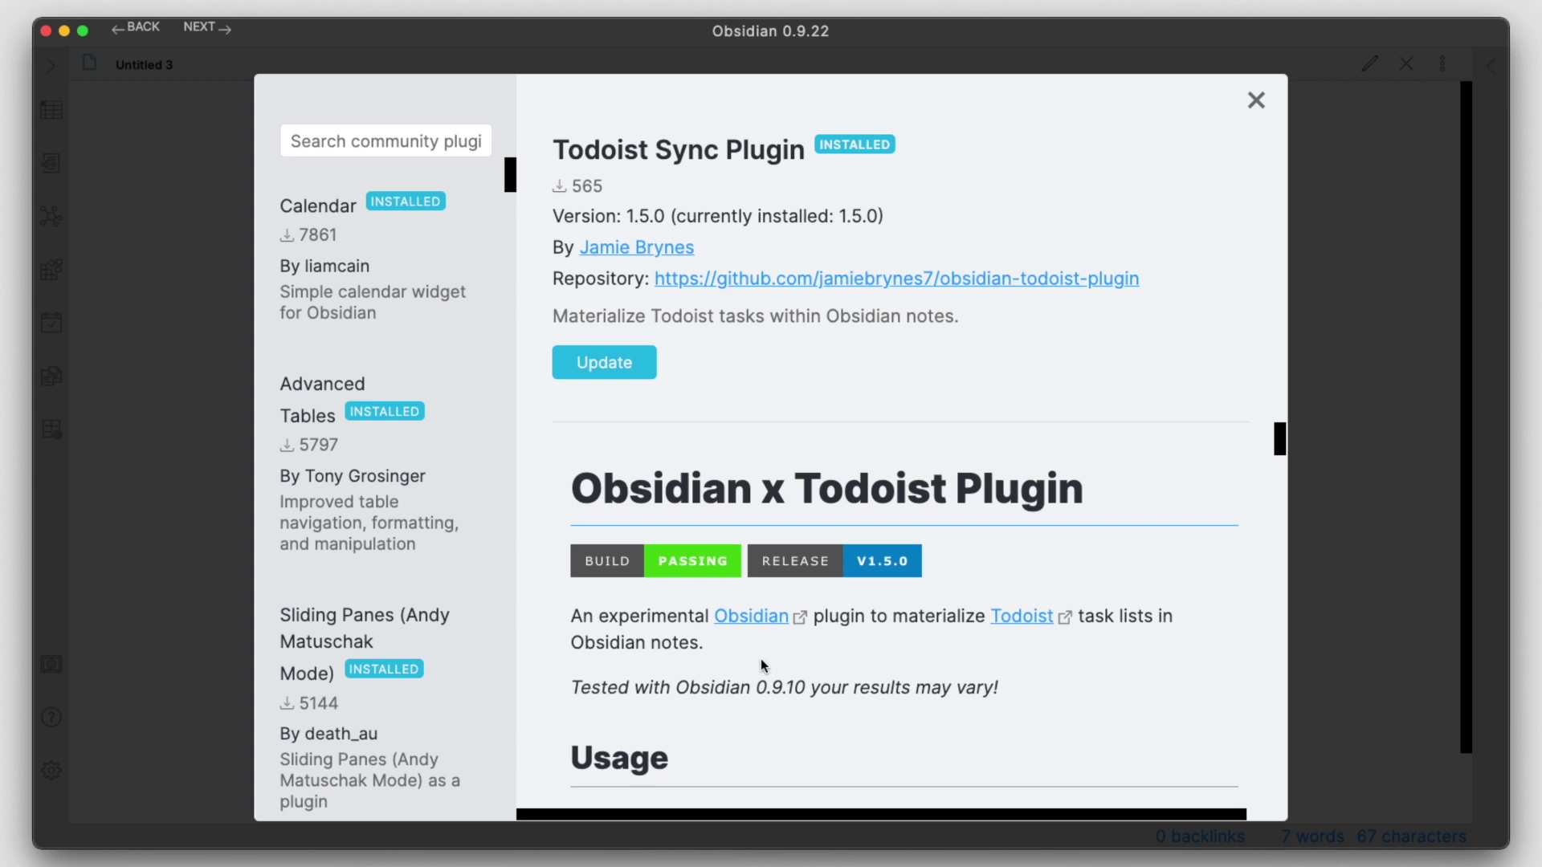
- Scroll through the plugin README's usage, query inputs and CSS sections
scroll(970, 655, down, 4)
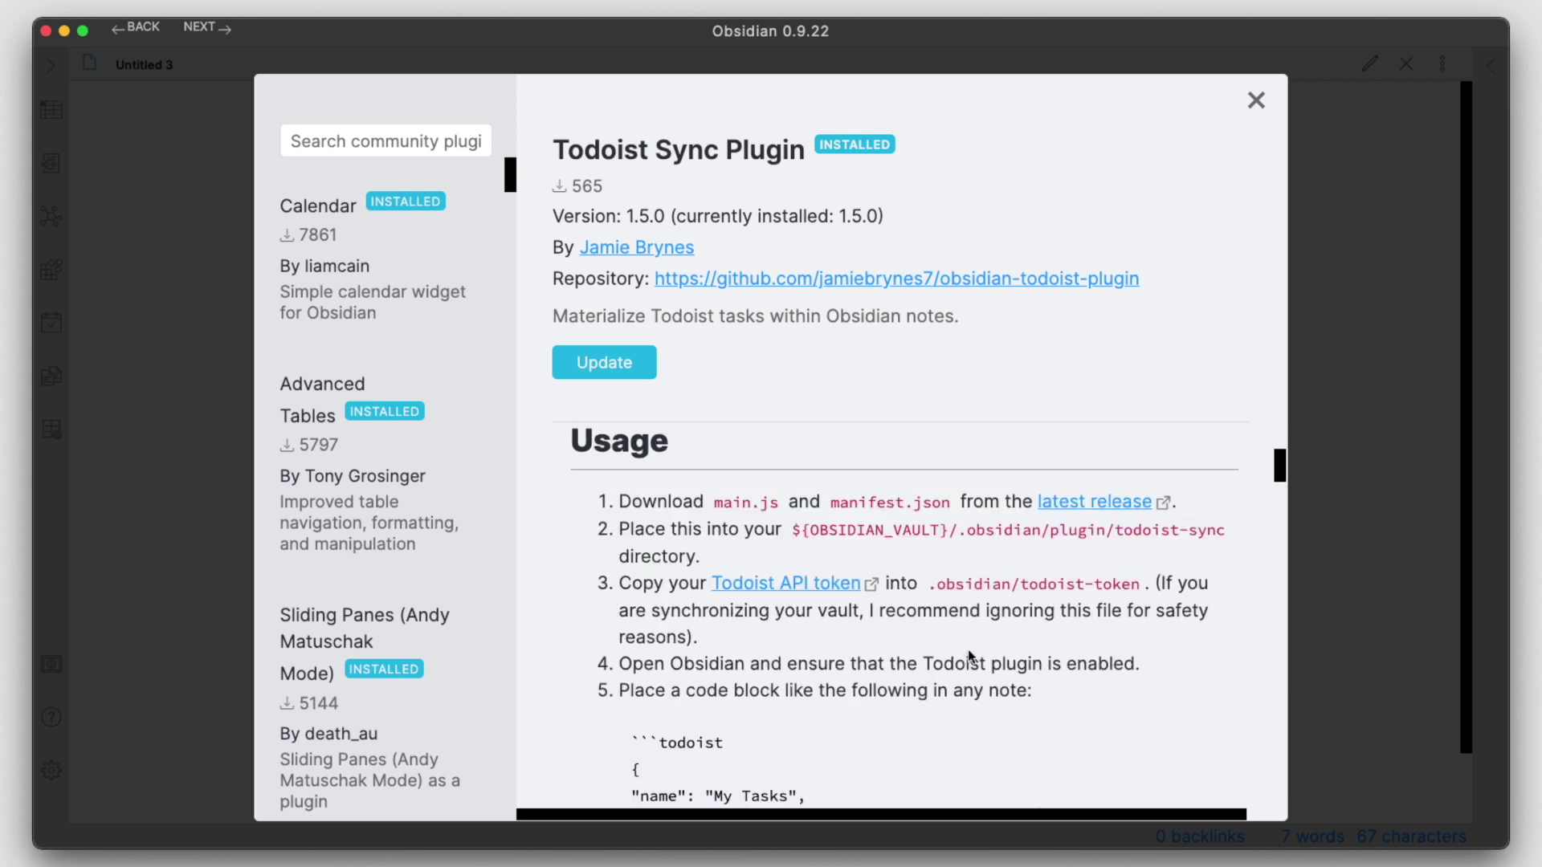
scroll(969, 656, down, 10)
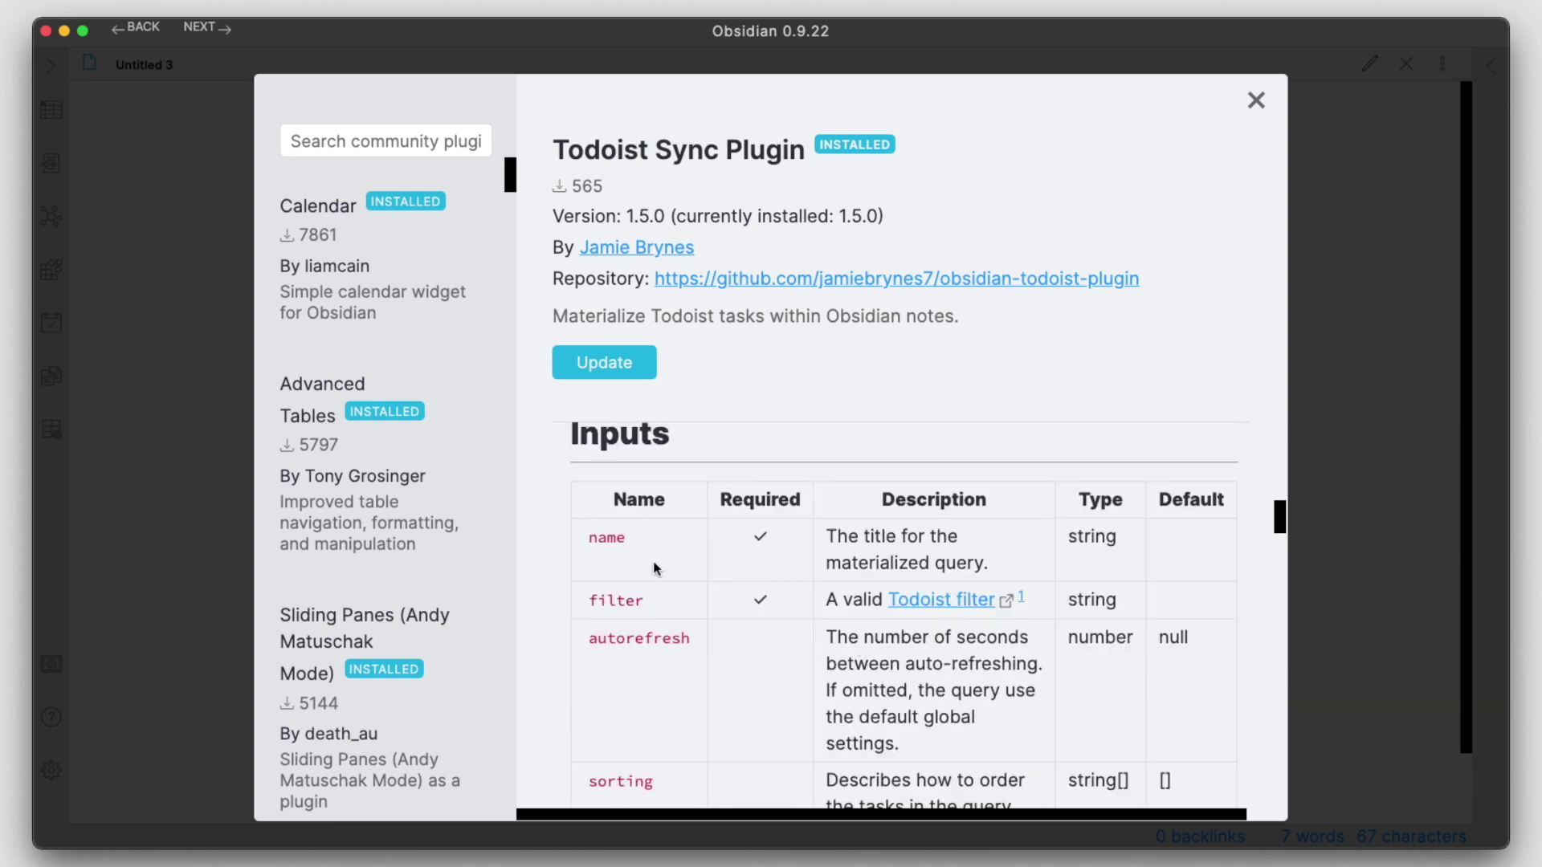
scroll(817, 618, down, 1)
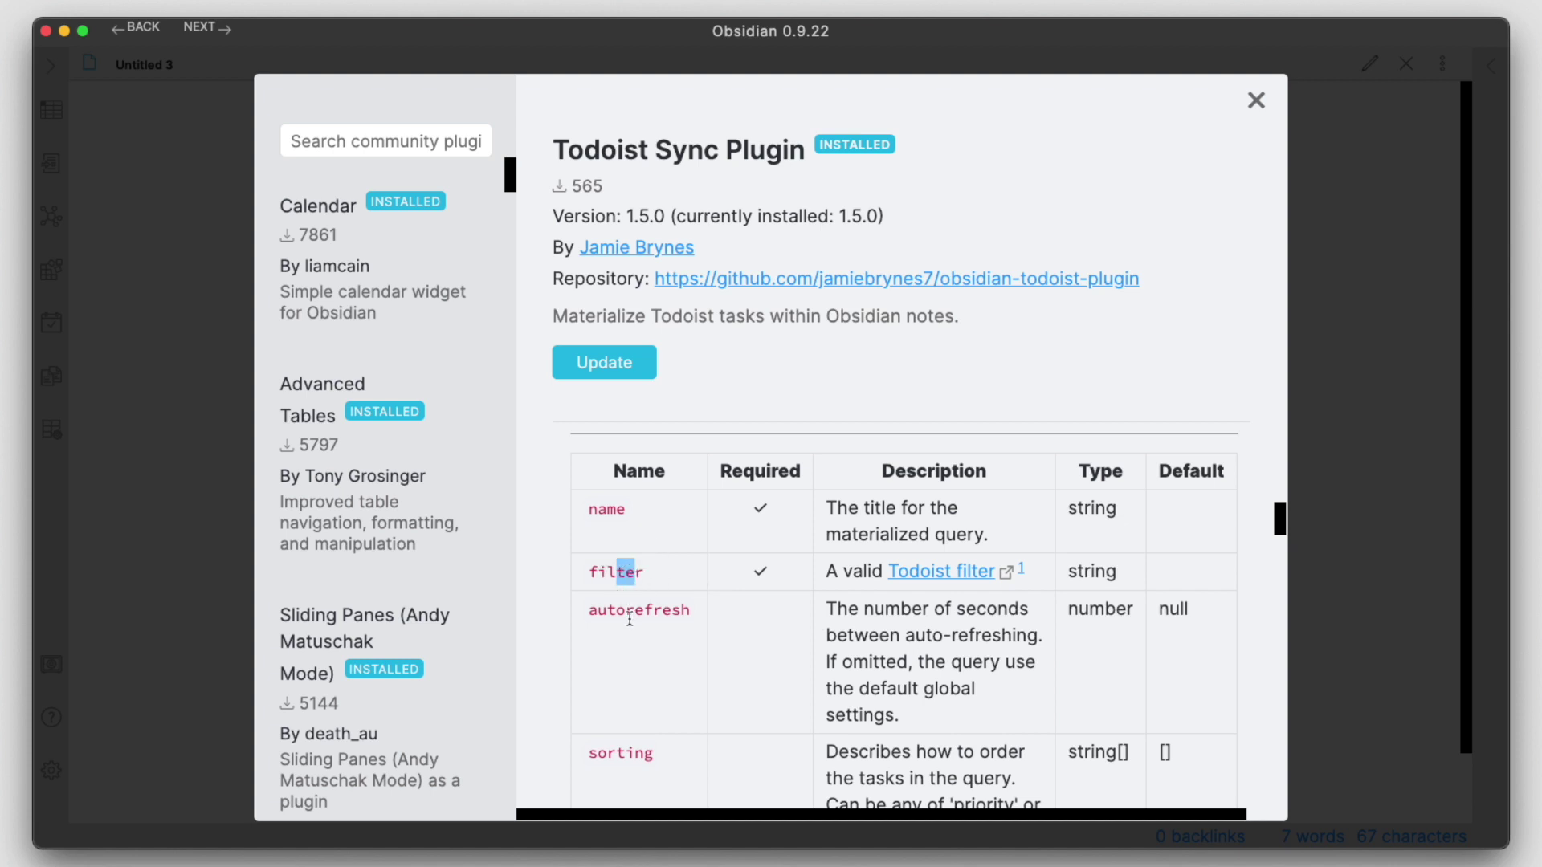
drag(617, 610, 681, 610)
scroll(788, 683, down, 1)
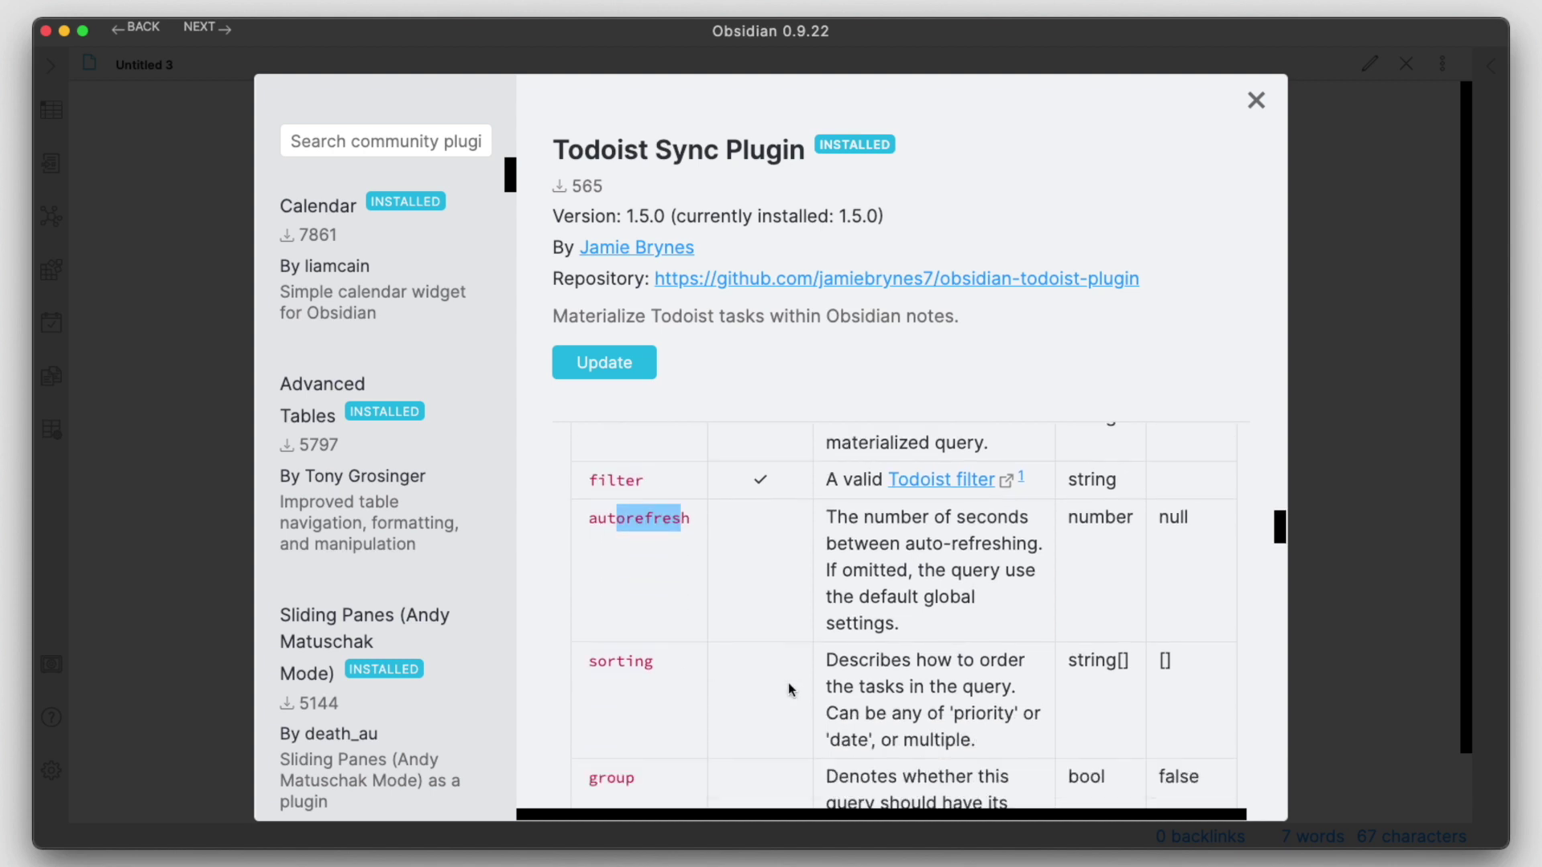
scroll(790, 689, down, 1)
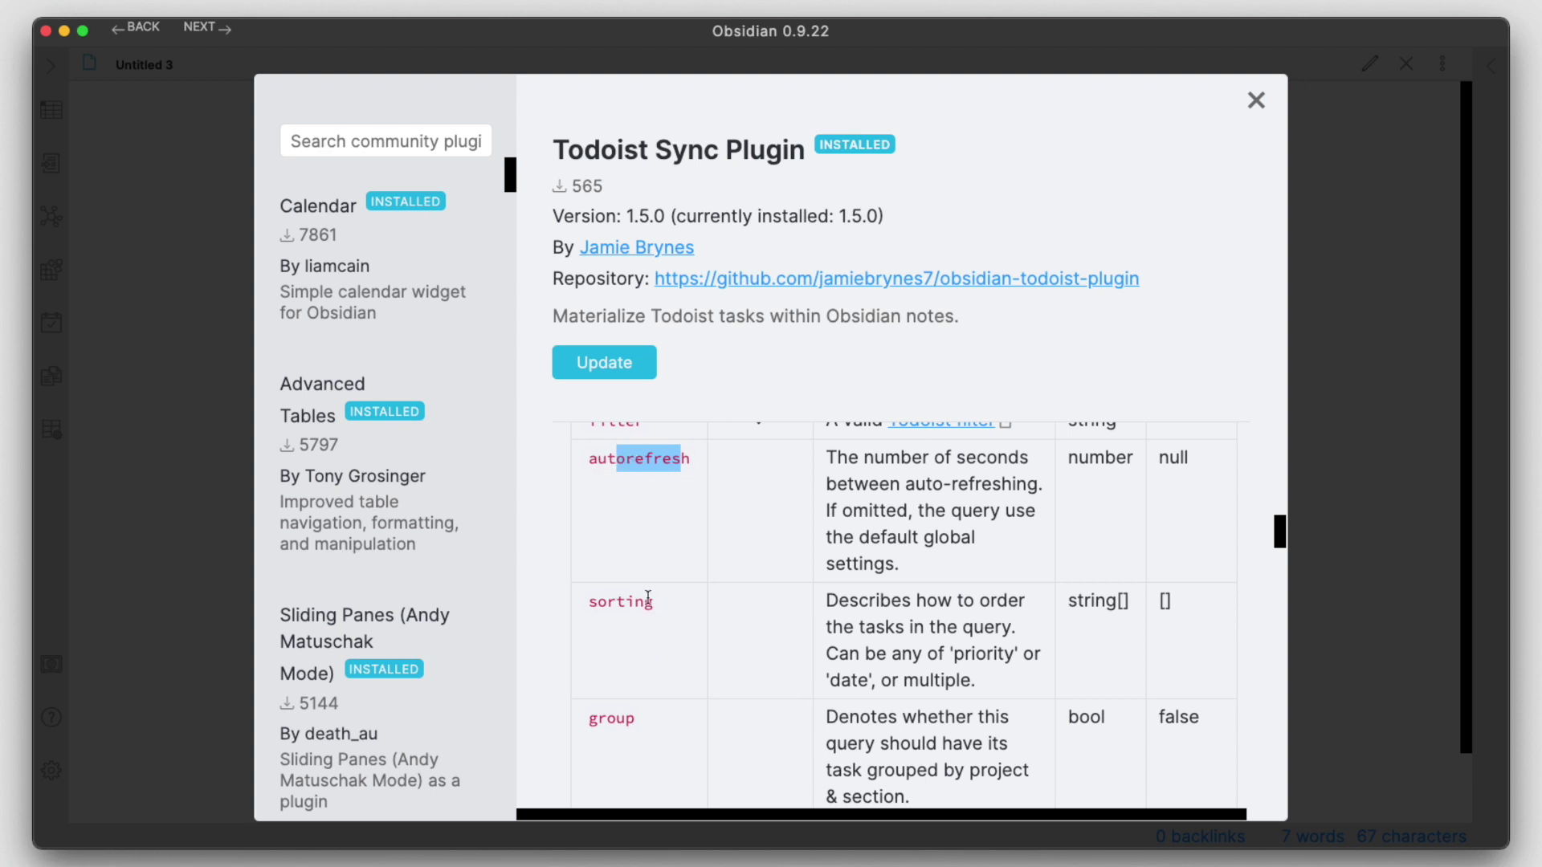
scroll(691, 660, down, 1)
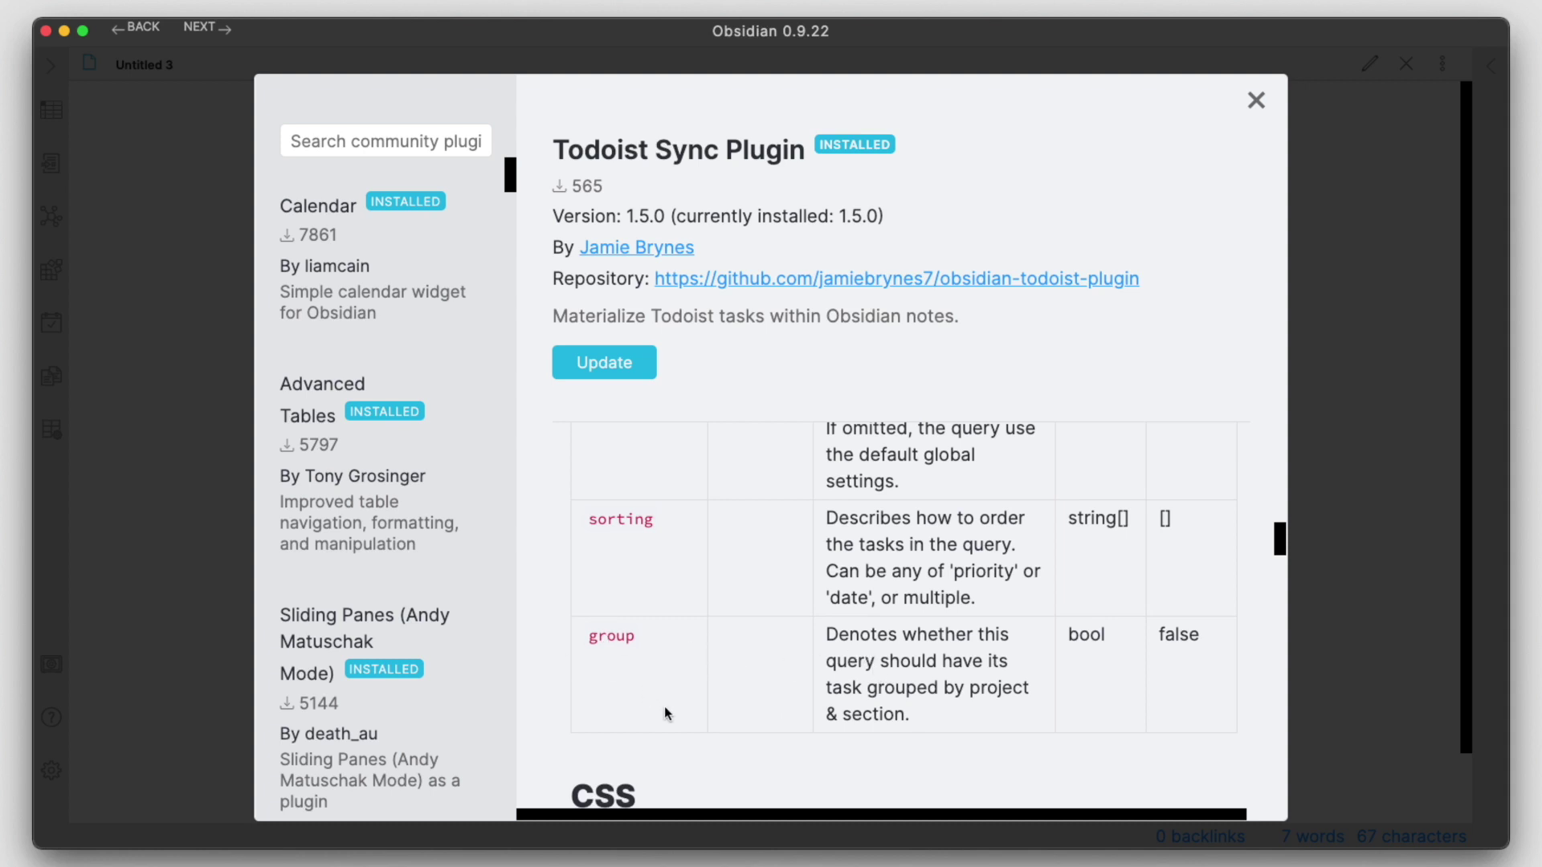
scroll(754, 731, down, 5)
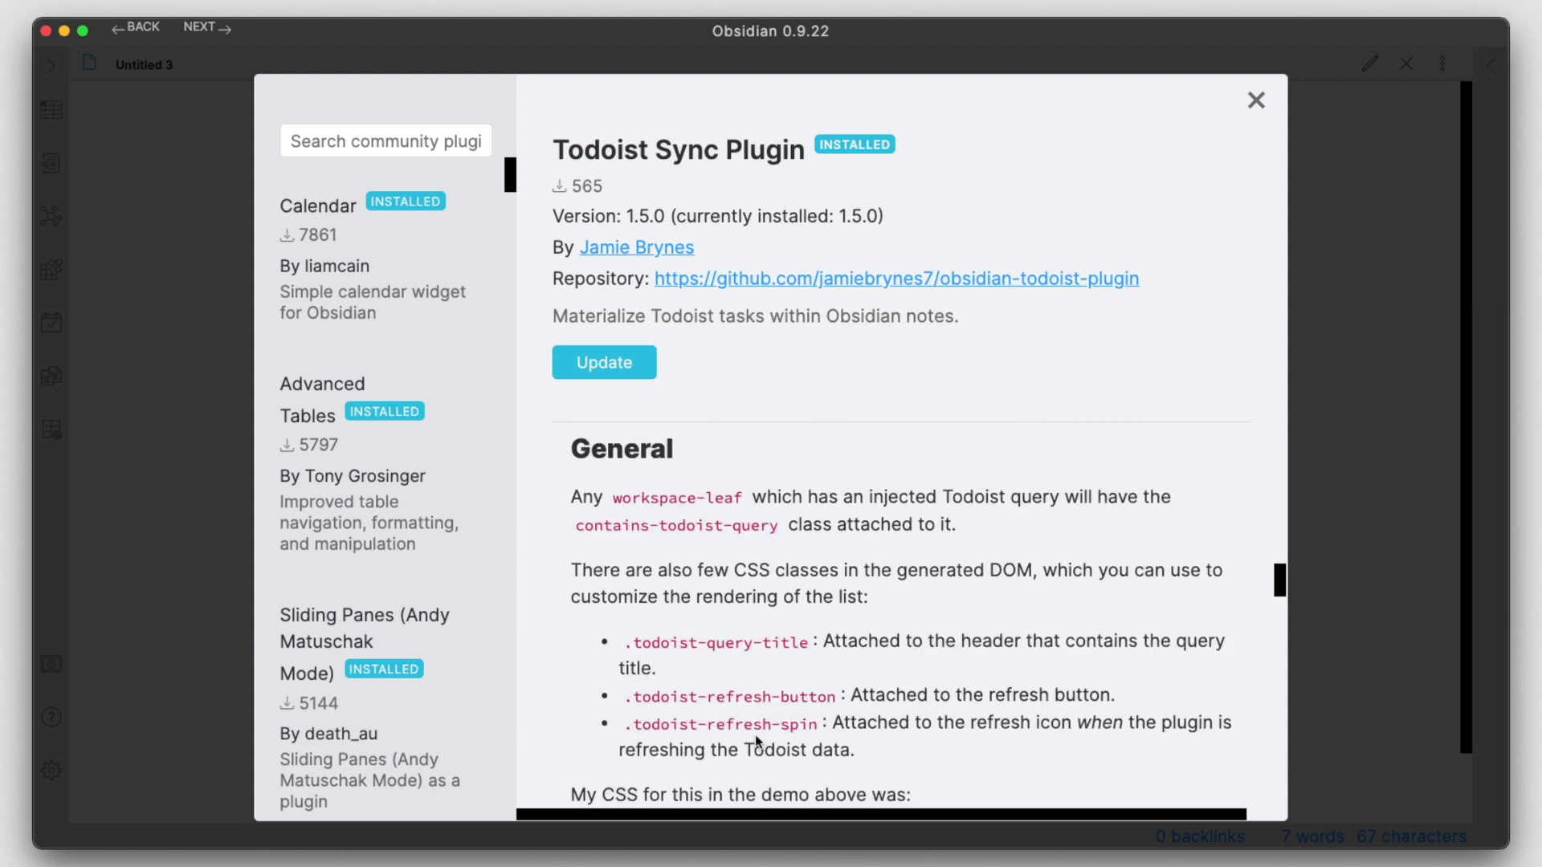
scroll(752, 576, up, 2)
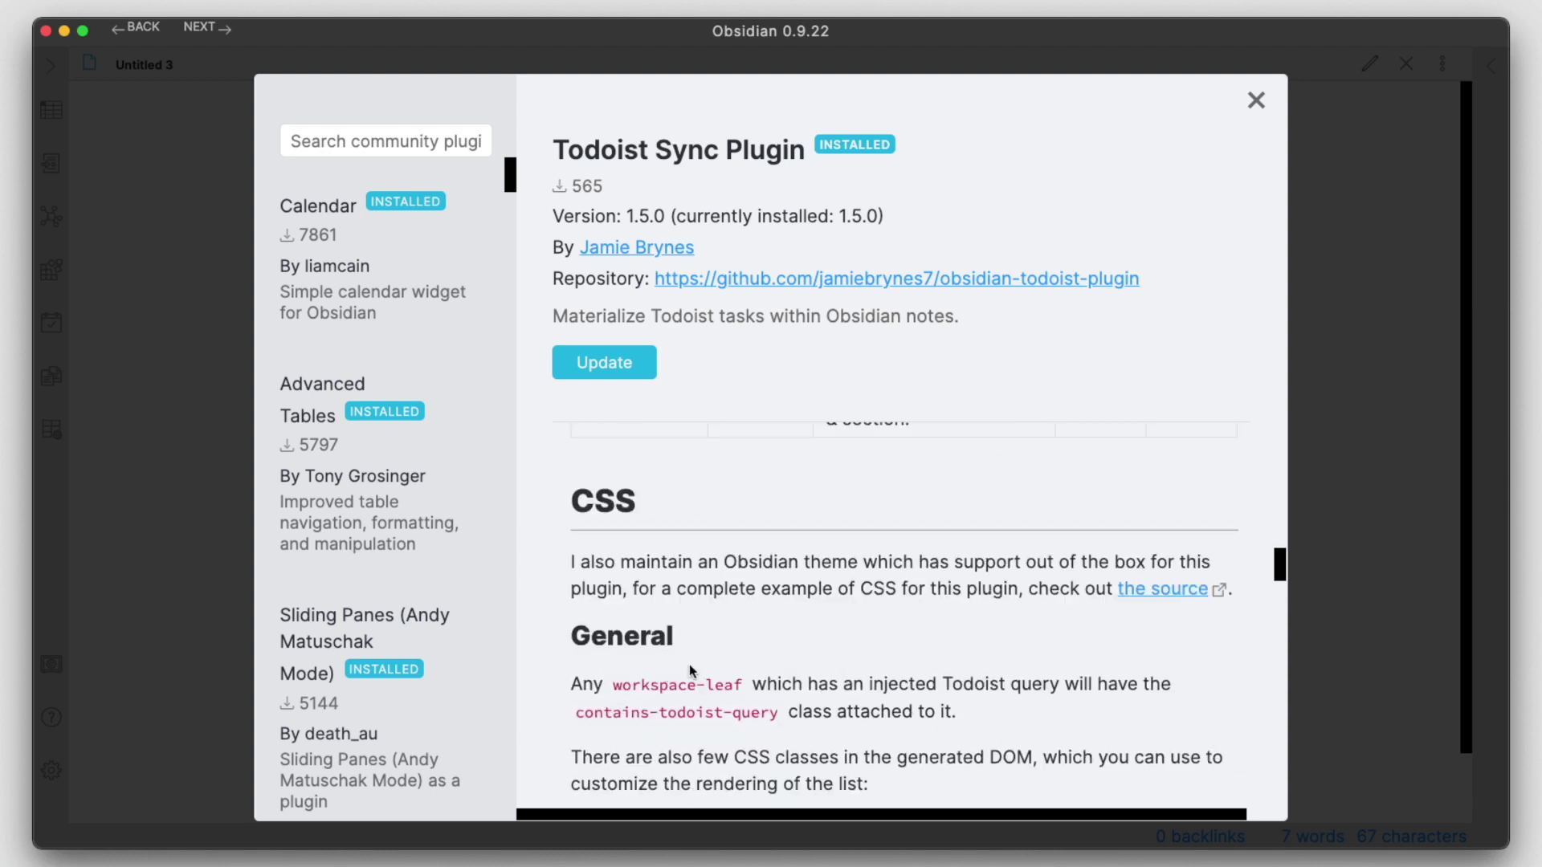
scroll(691, 665, down, 1)
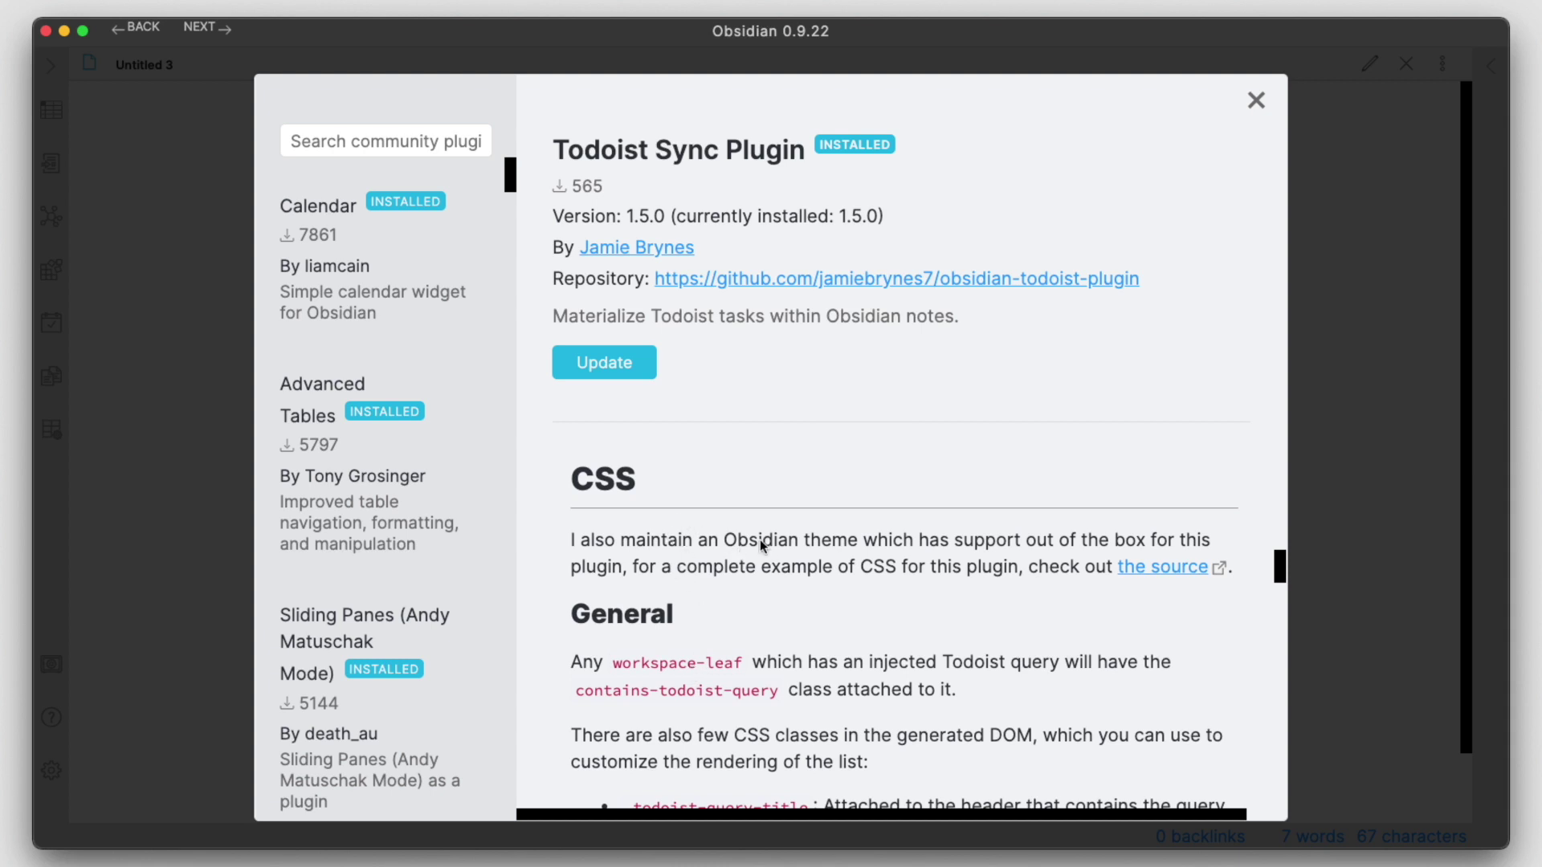
click(1255, 101)
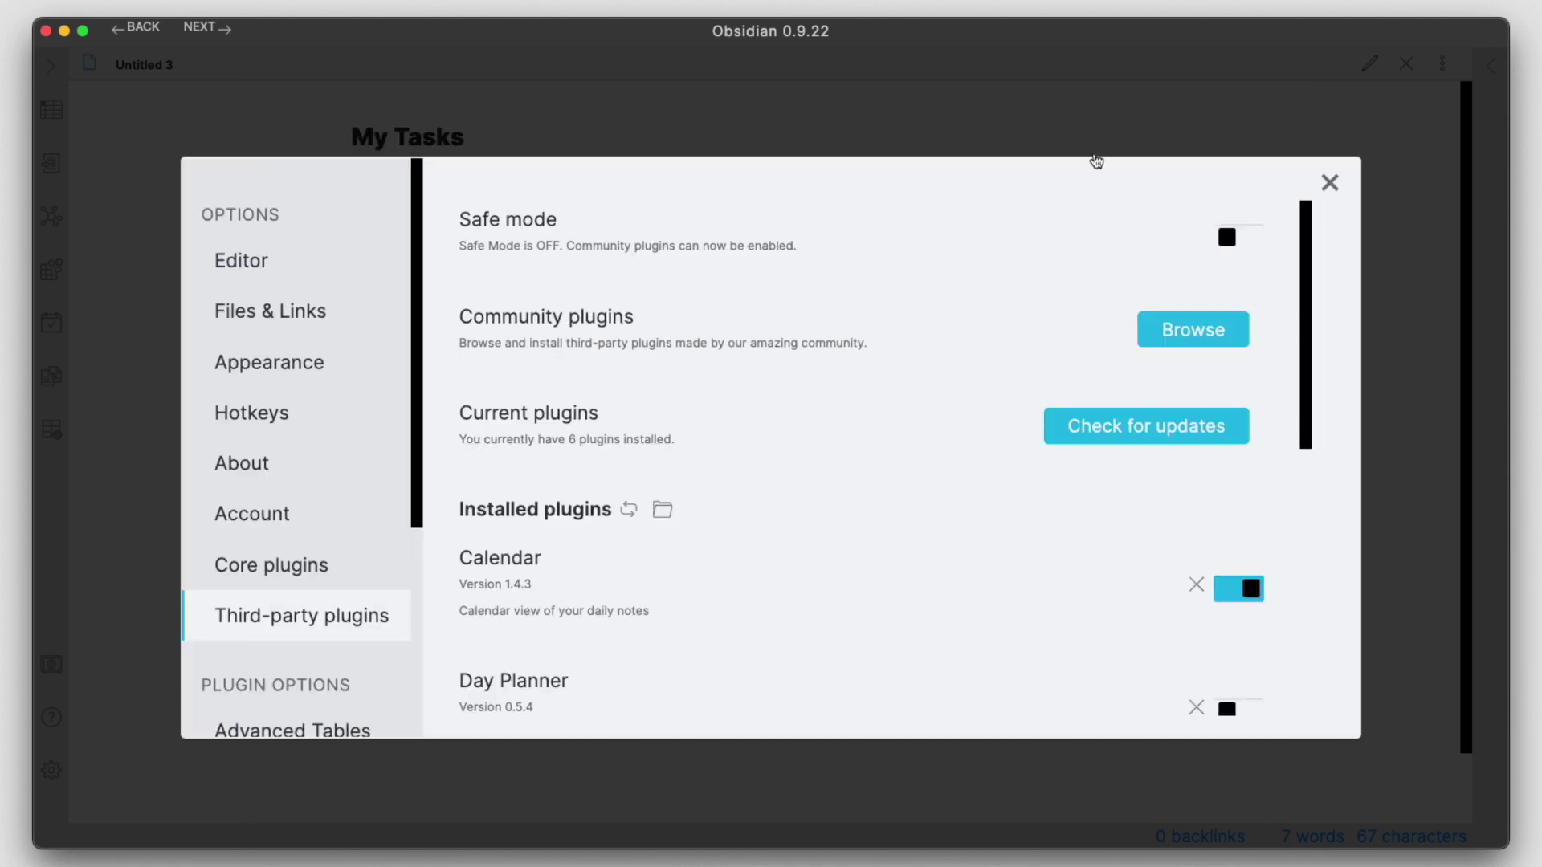
click(1331, 186)
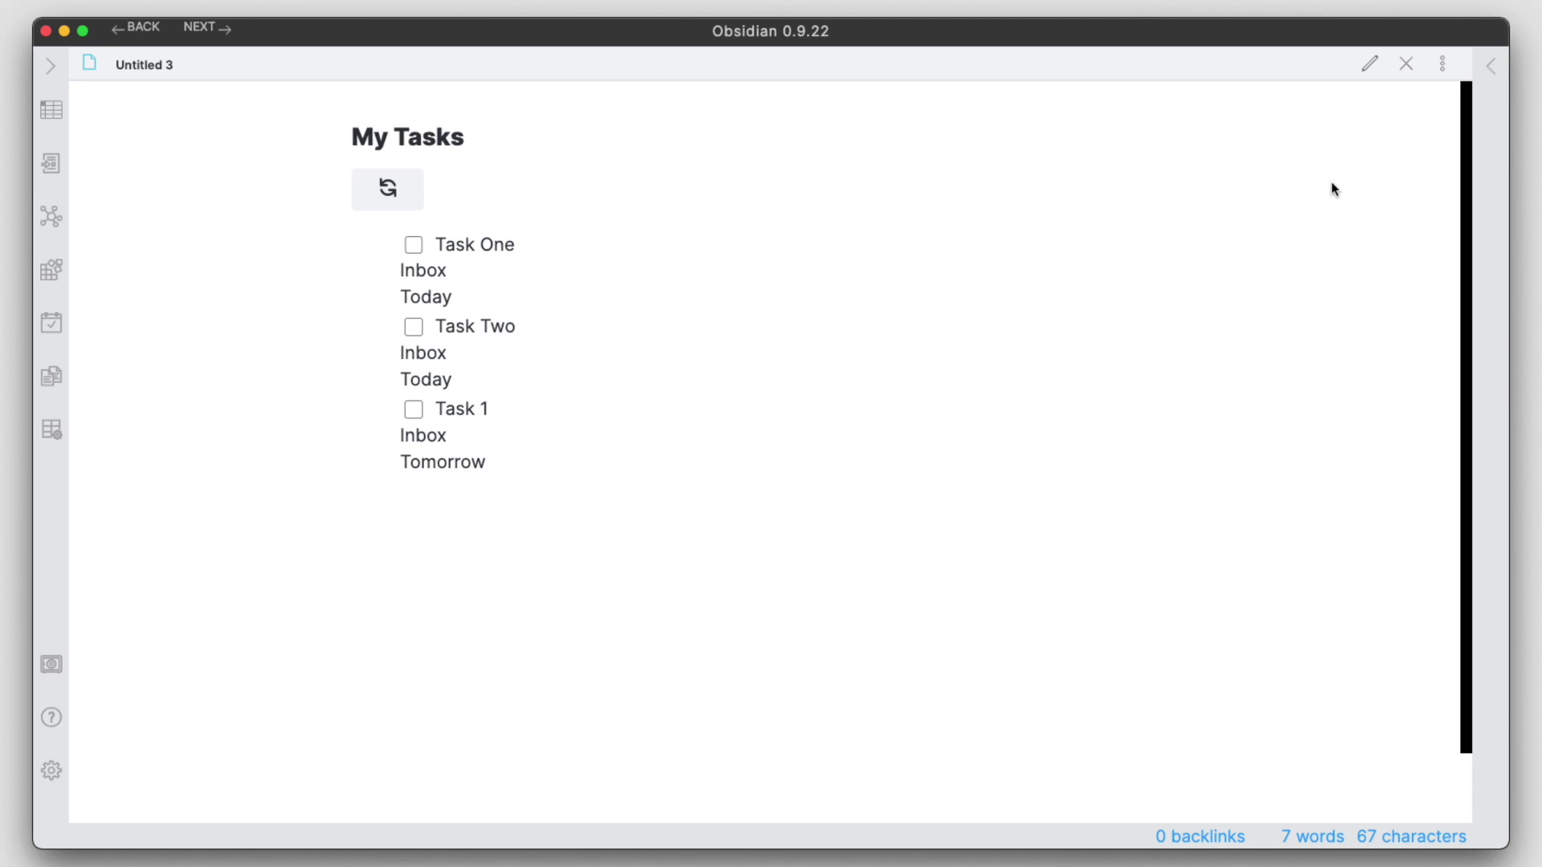
drag(404, 277, 451, 303)
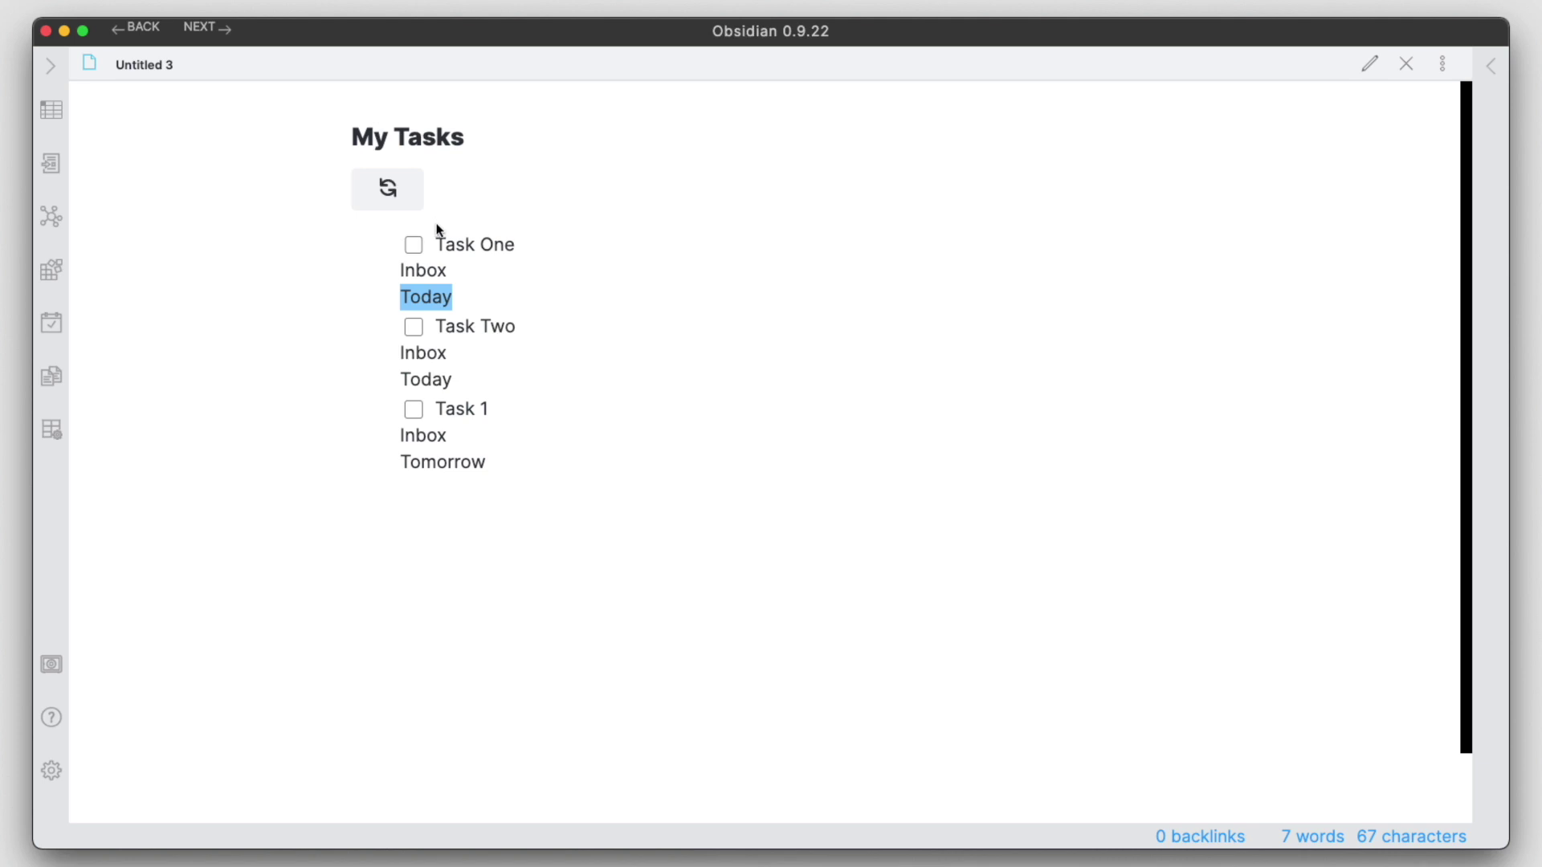
click(52, 770)
scroll(734, 601, down, 10)
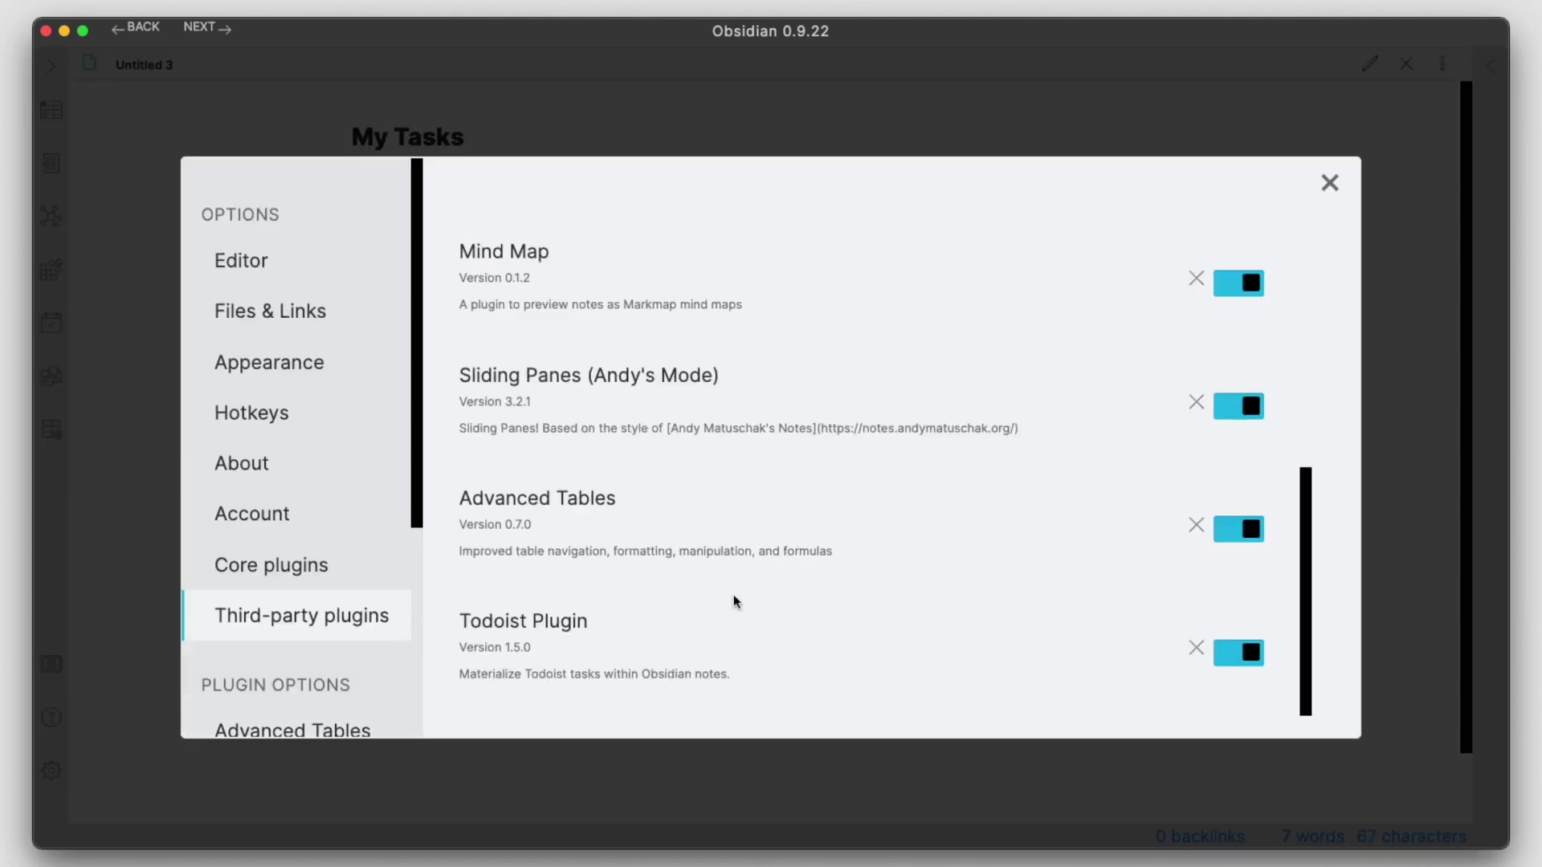
click(652, 634)
scroll(796, 615, down, 15)
scroll(796, 615, up, 3)
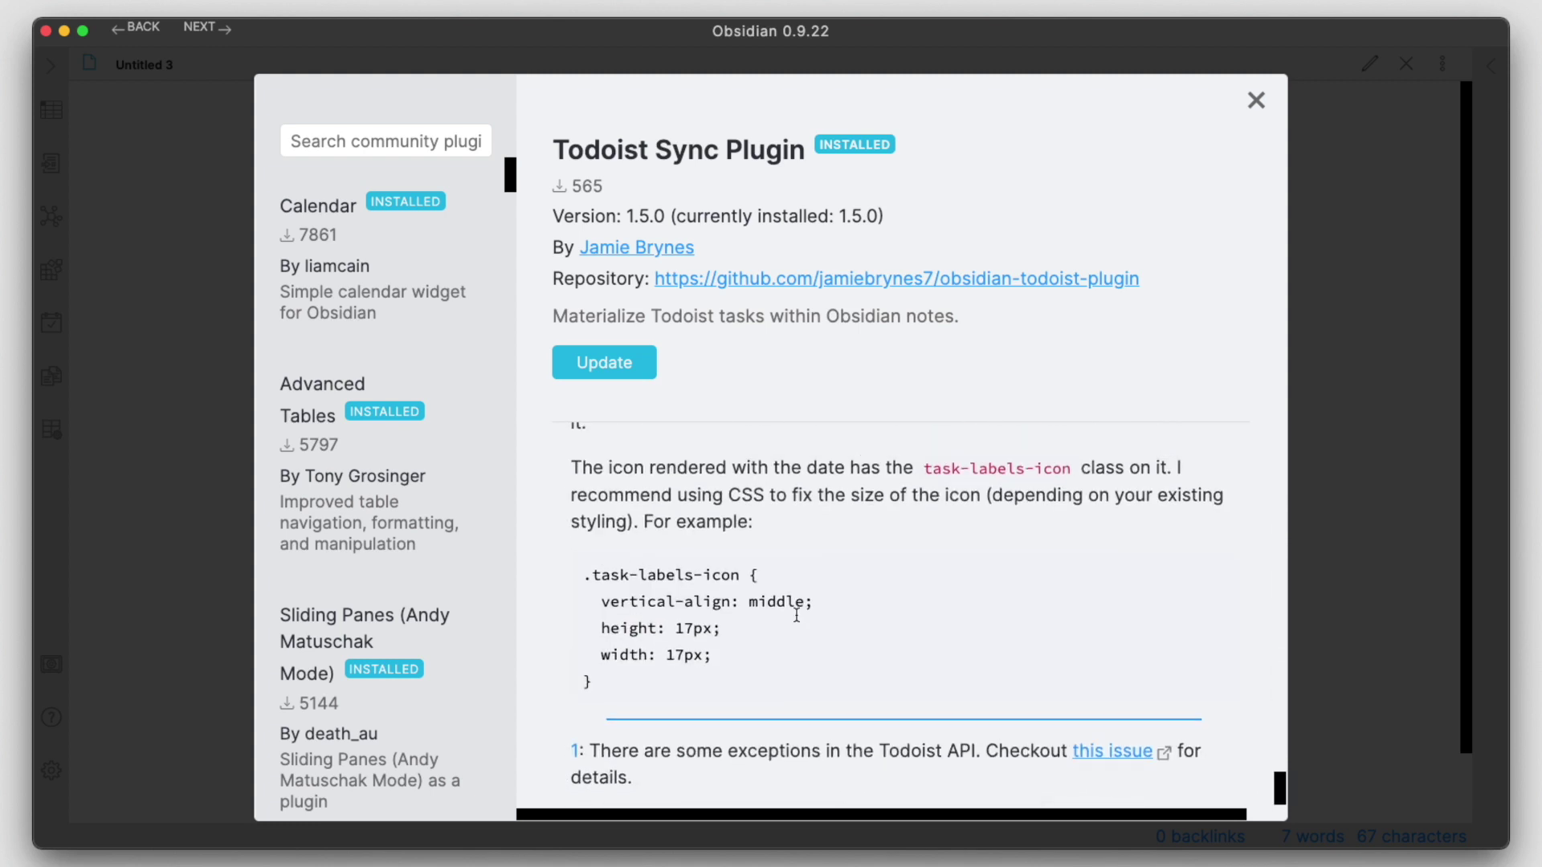
drag(1280, 791, 1276, 656)
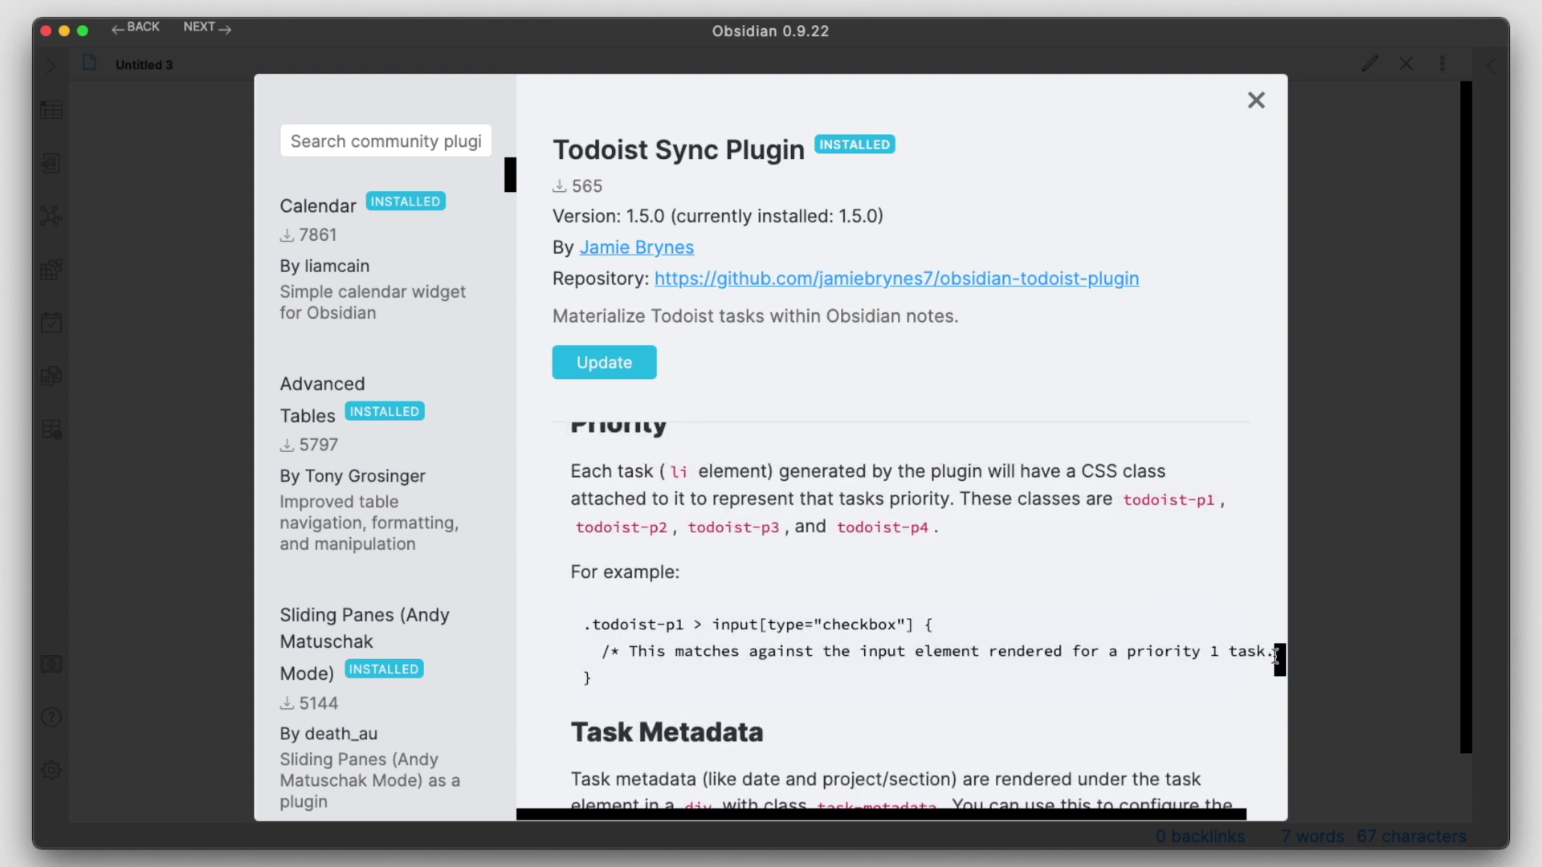